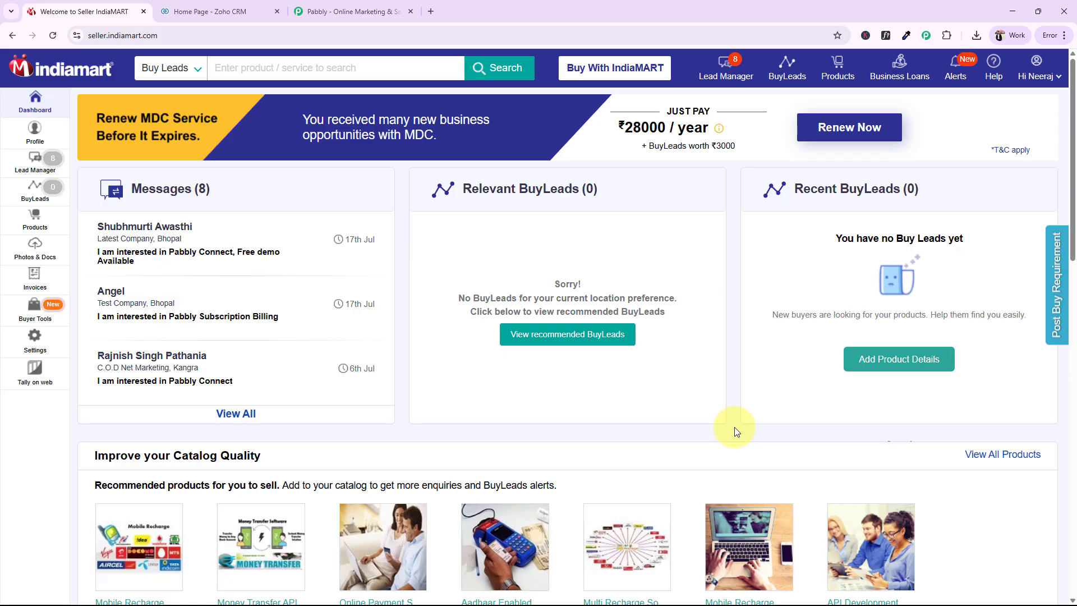
# - Switch to the Pabbly website, sign in, and open the Pabbly Connect application
pyautogui.click(224, 11)
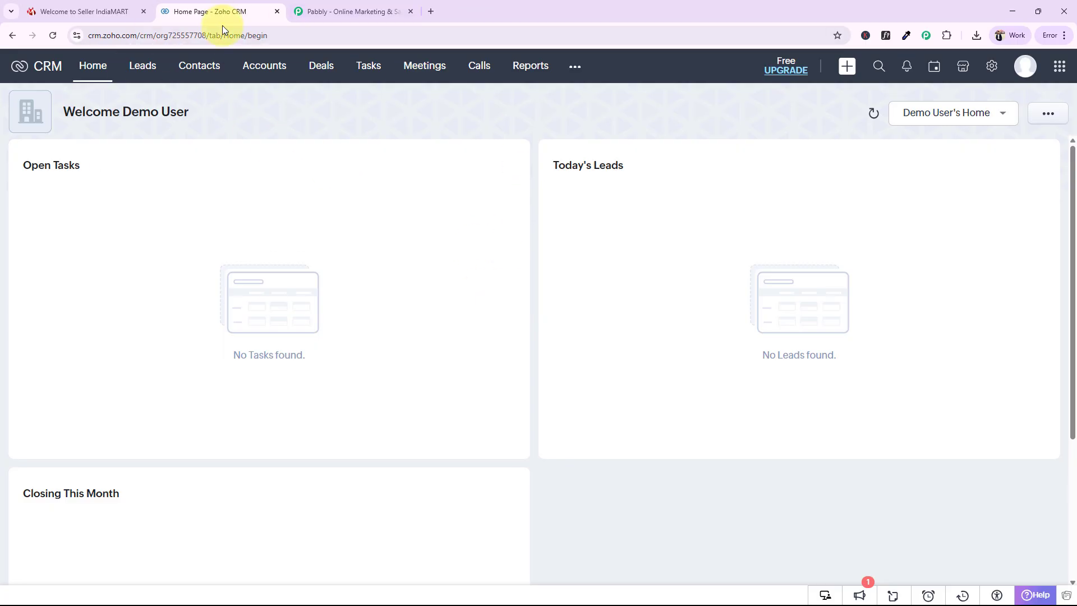
pyautogui.click(75, 10)
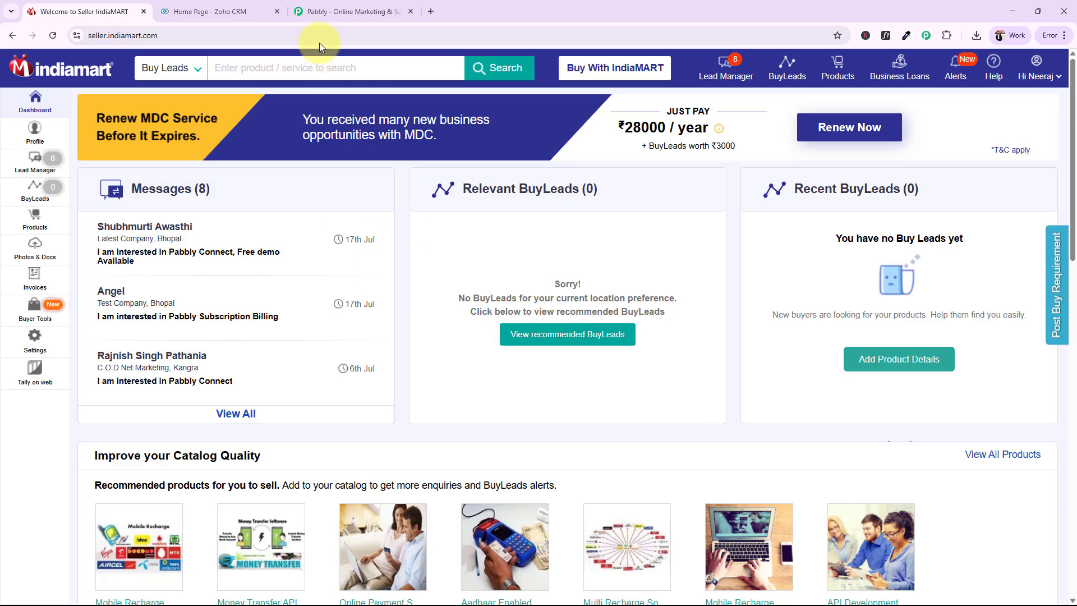
pyautogui.click(337, 17)
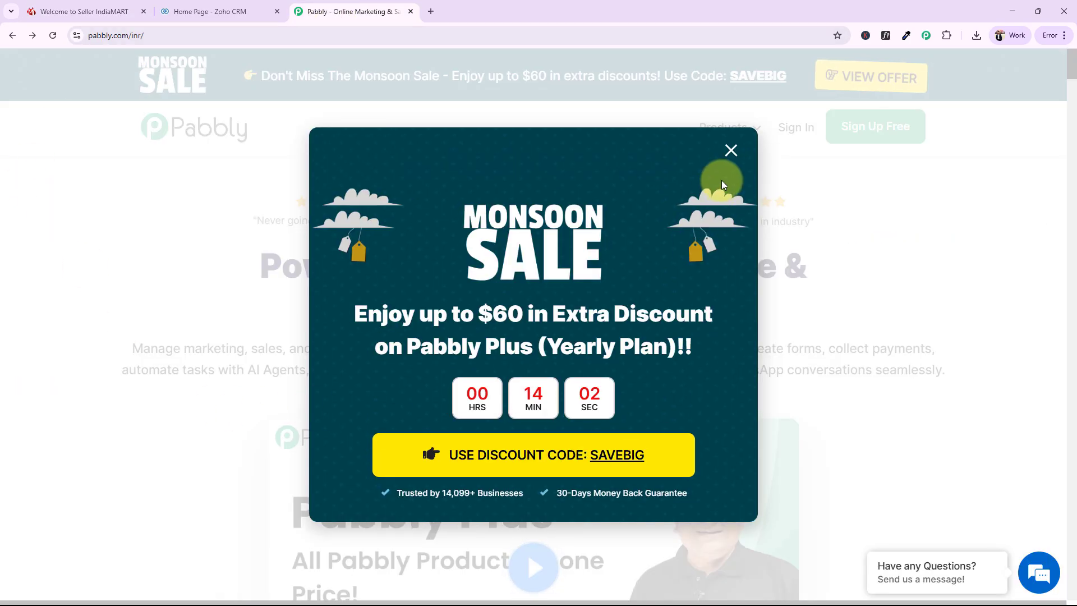
pyautogui.click(729, 151)
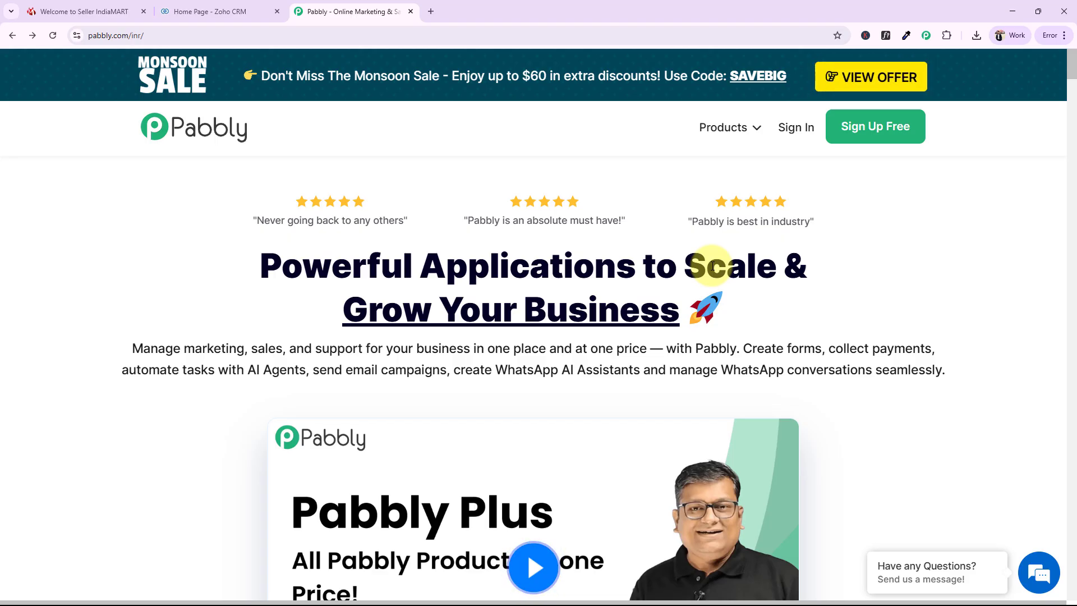
pyautogui.click(787, 120)
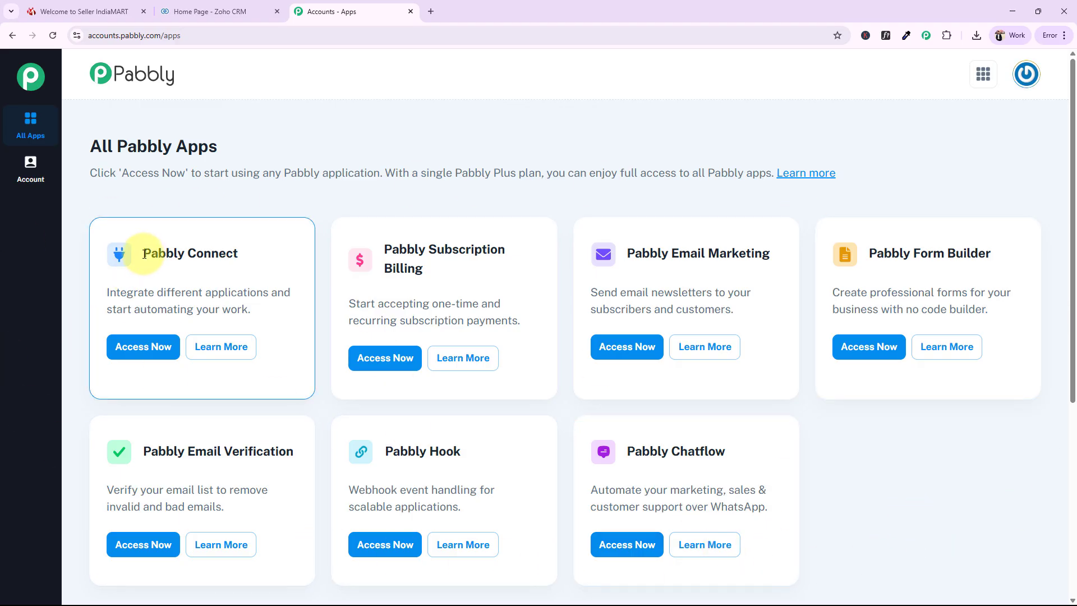
pyautogui.moveTo(140, 252); pyautogui.dragTo(248, 254)
pyautogui.click(128, 354)
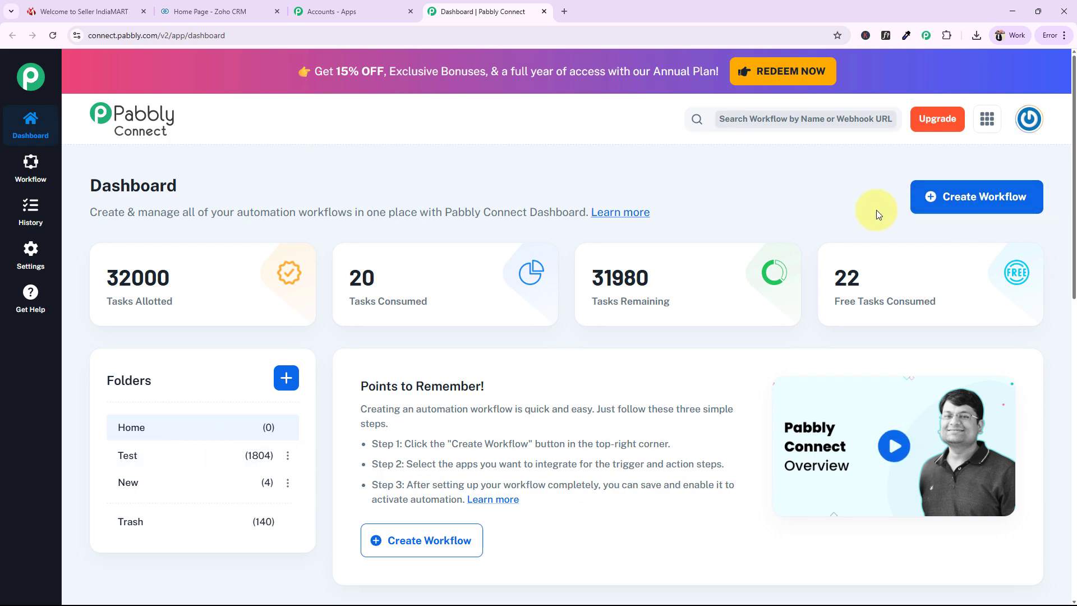
# - Create a Classic builder workflow named "Capture IndiaMART Leads in Zoho CRM Automatically" in the Home folder
pyautogui.click(979, 208)
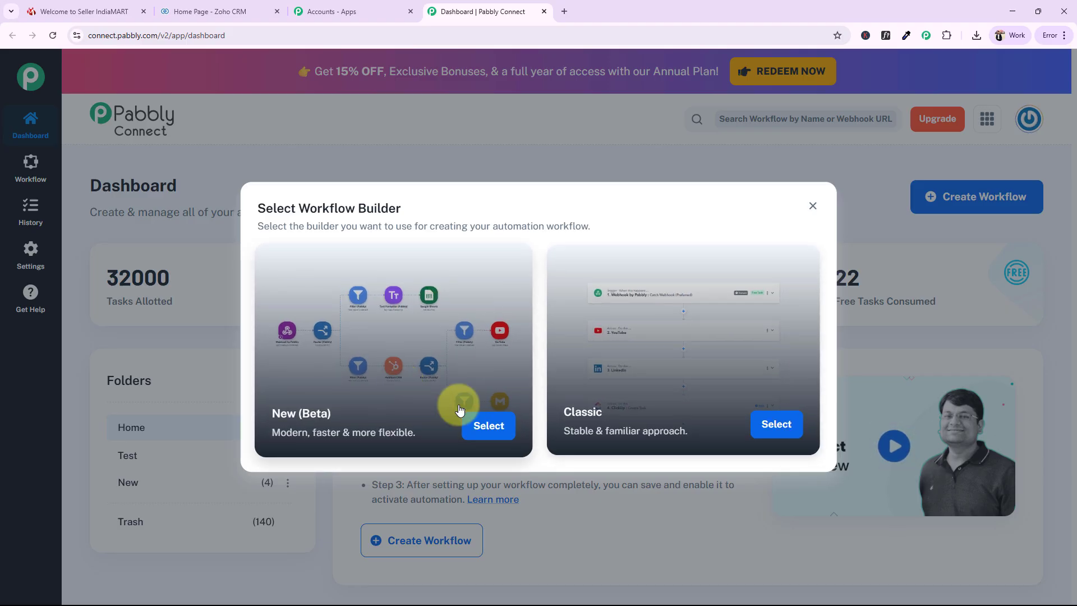
pyautogui.click(776, 429)
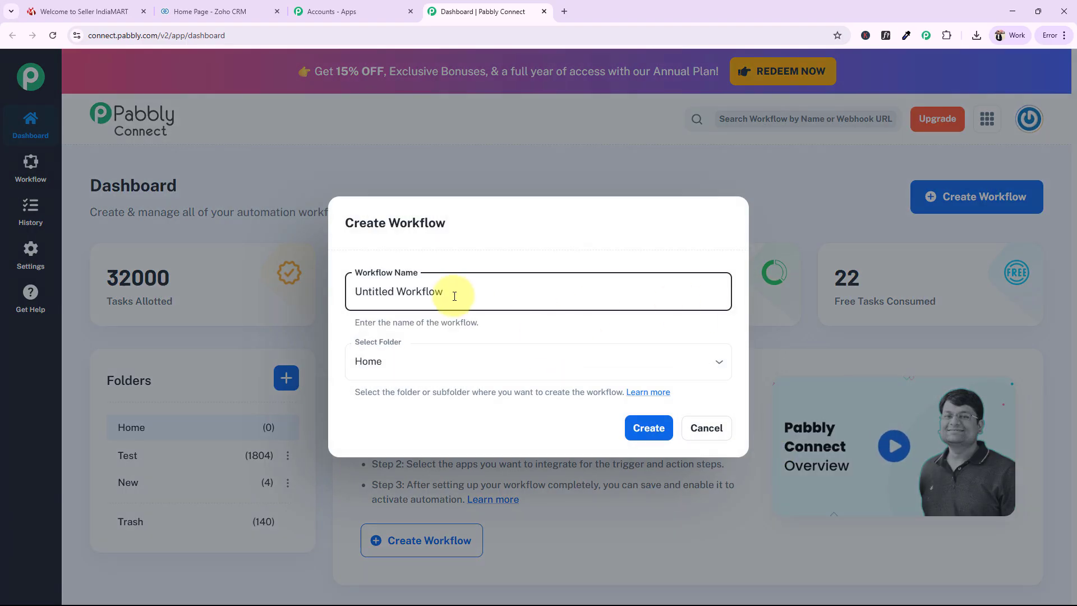
pyautogui.moveTo(452, 292); pyautogui.dragTo(356, 294)
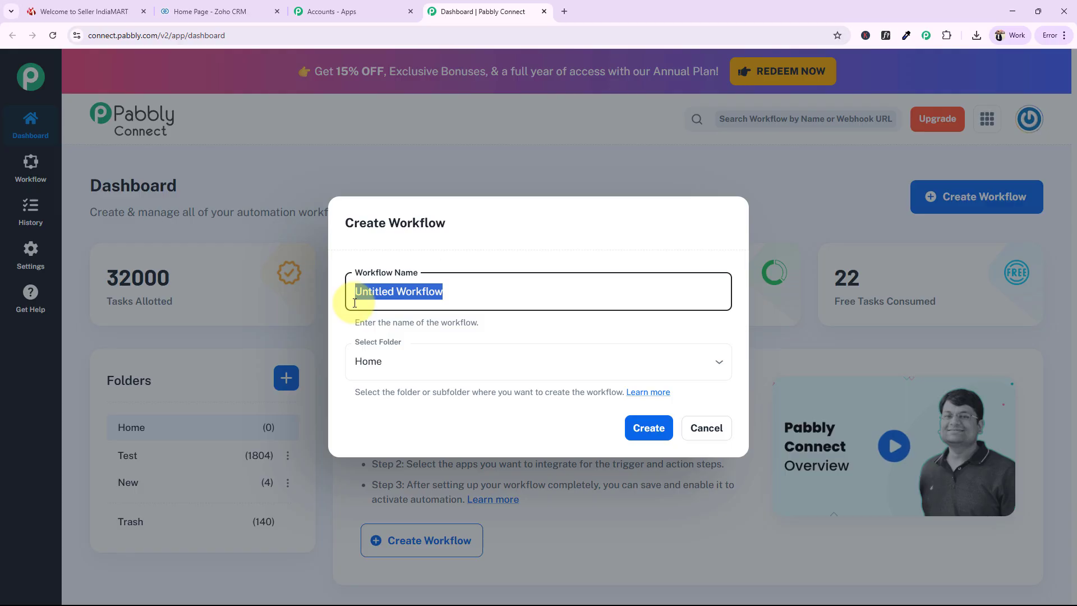
pyautogui.press('BackSpace')
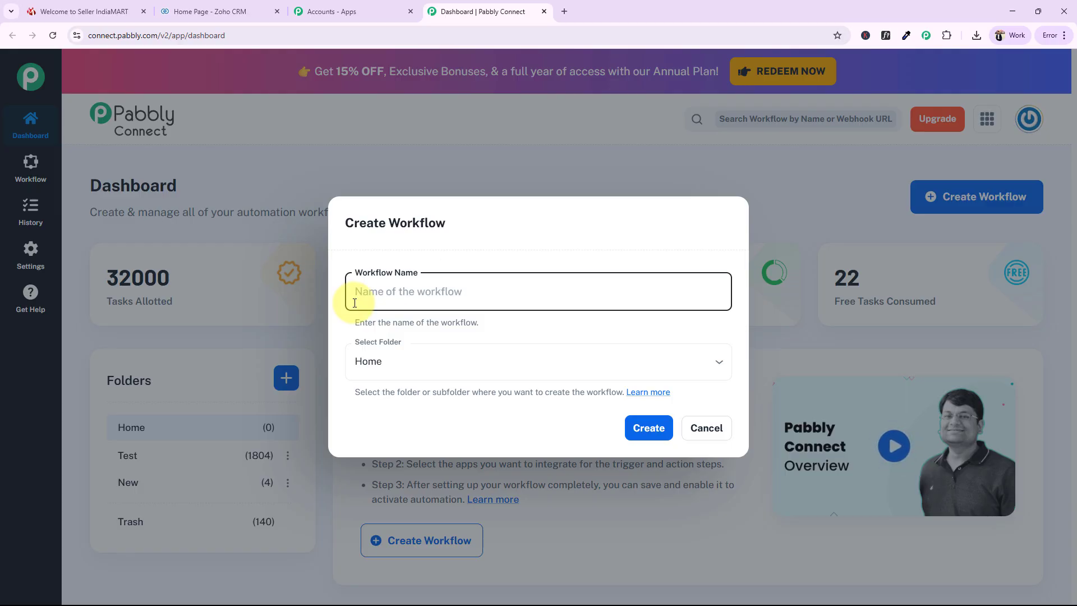
pyautogui.write('Capture IndiaMART Leads in Zoho CRM Automatically')
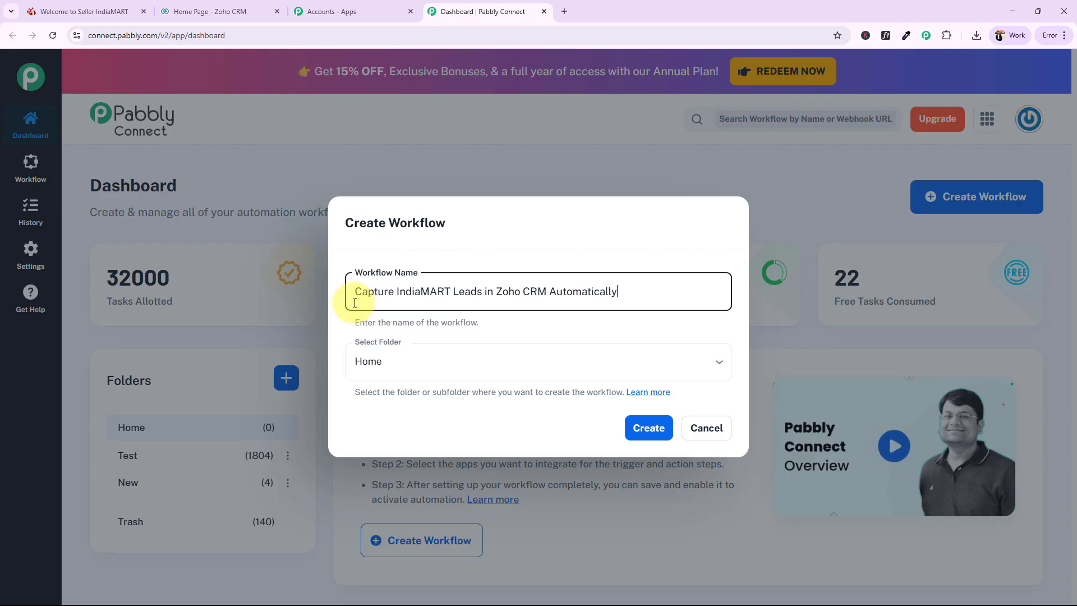
pyautogui.click(428, 368)
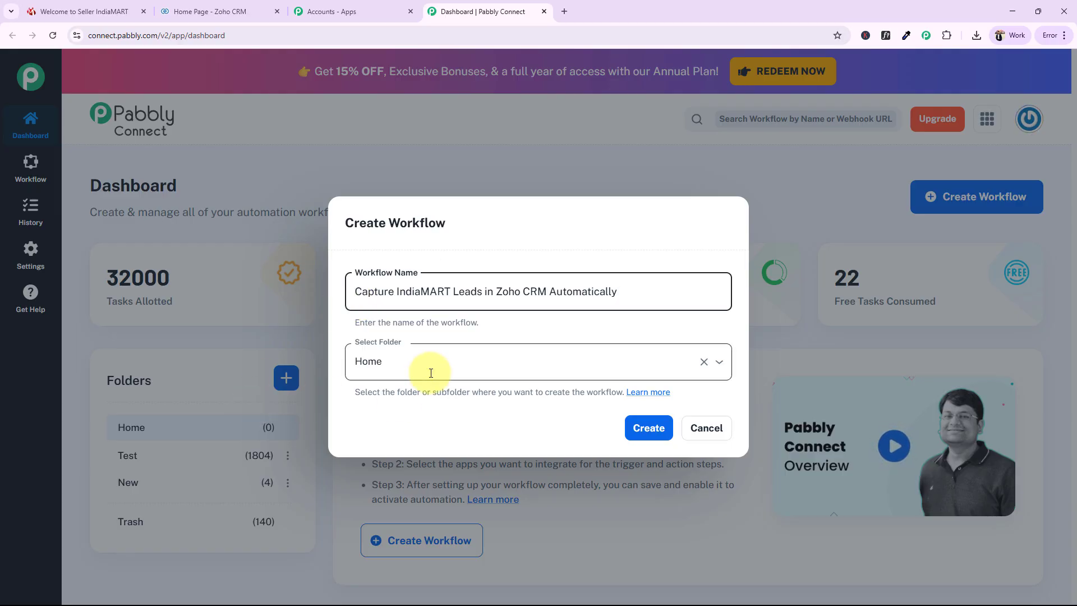
pyautogui.click(425, 396)
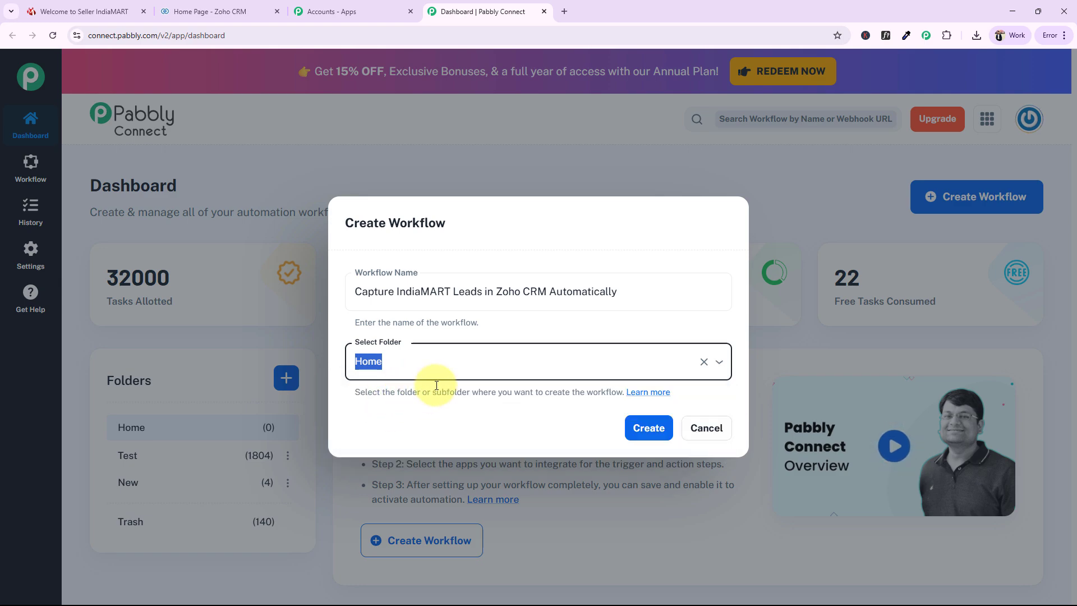
pyautogui.click(646, 428)
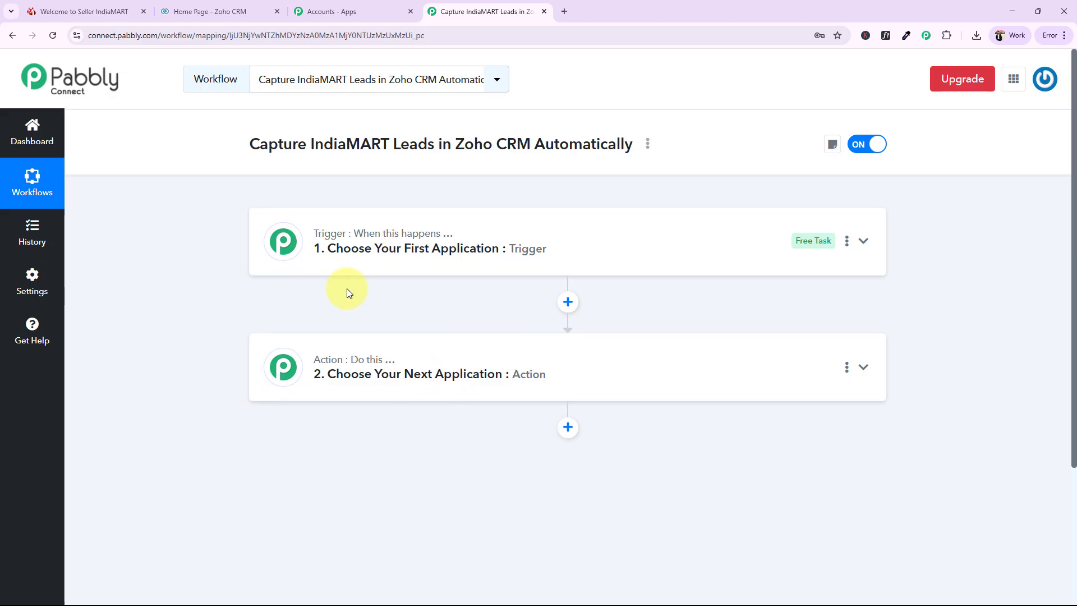
# - Set the workflow's trigger application to IndiaMART with New Leads as the trigger event
pyautogui.click(392, 250)
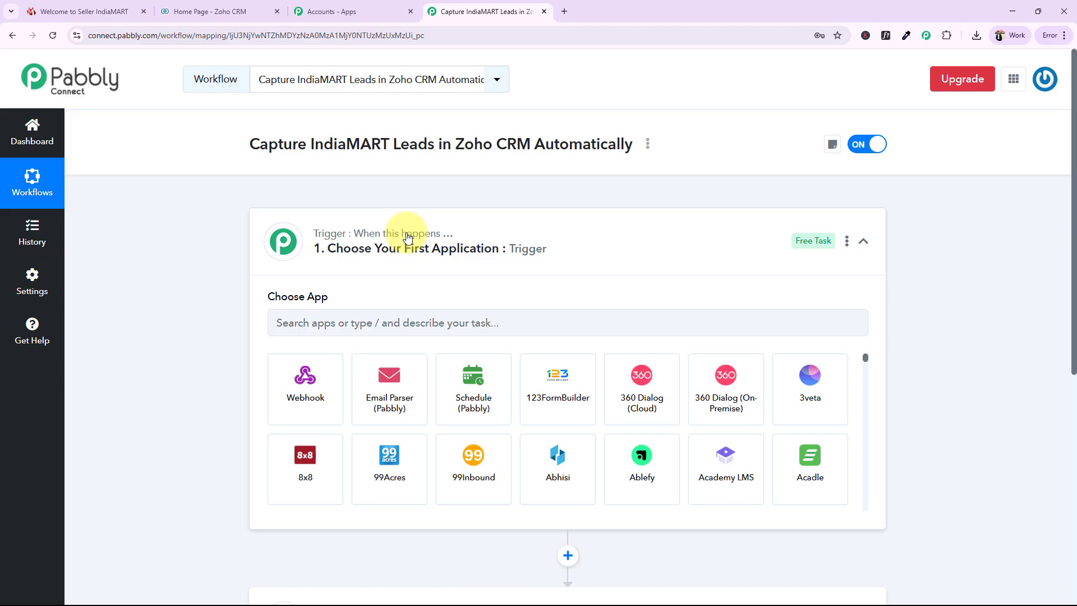
pyautogui.click(354, 267)
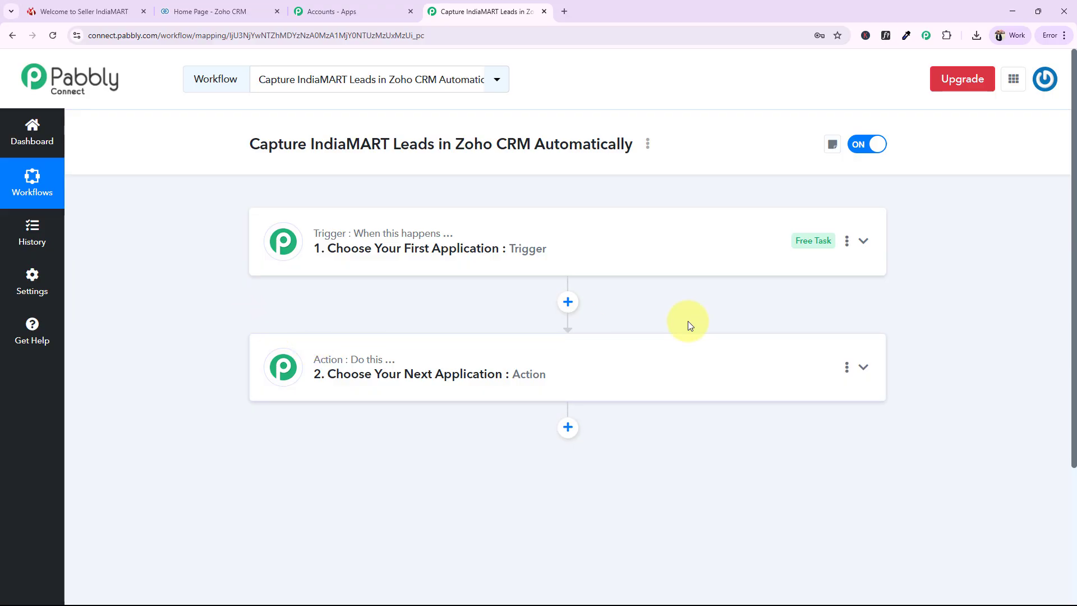
pyautogui.click(339, 259)
pyautogui.click(321, 322)
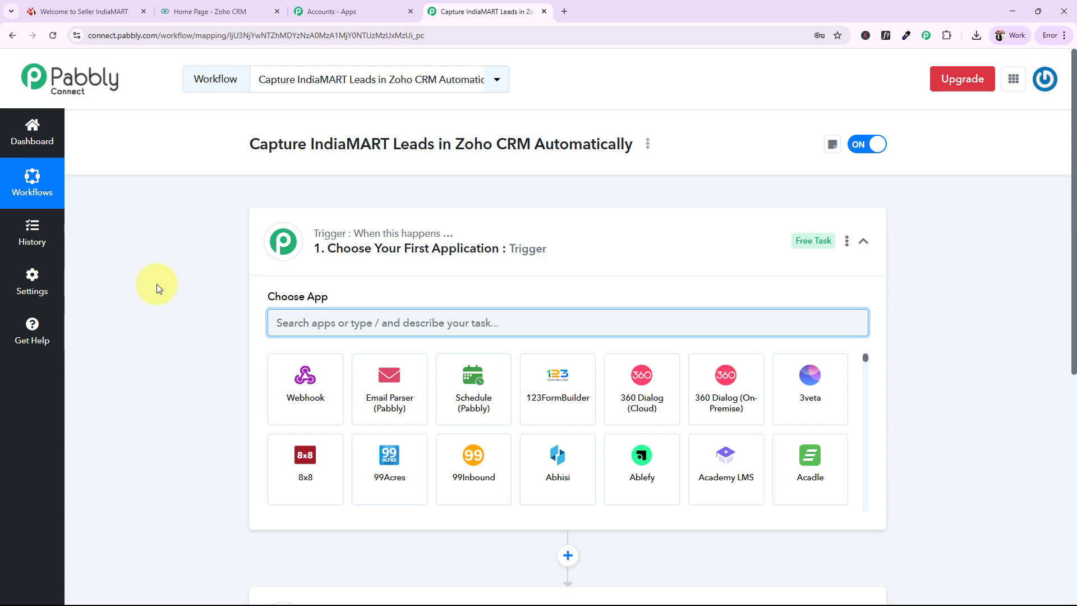
pyautogui.write('I')
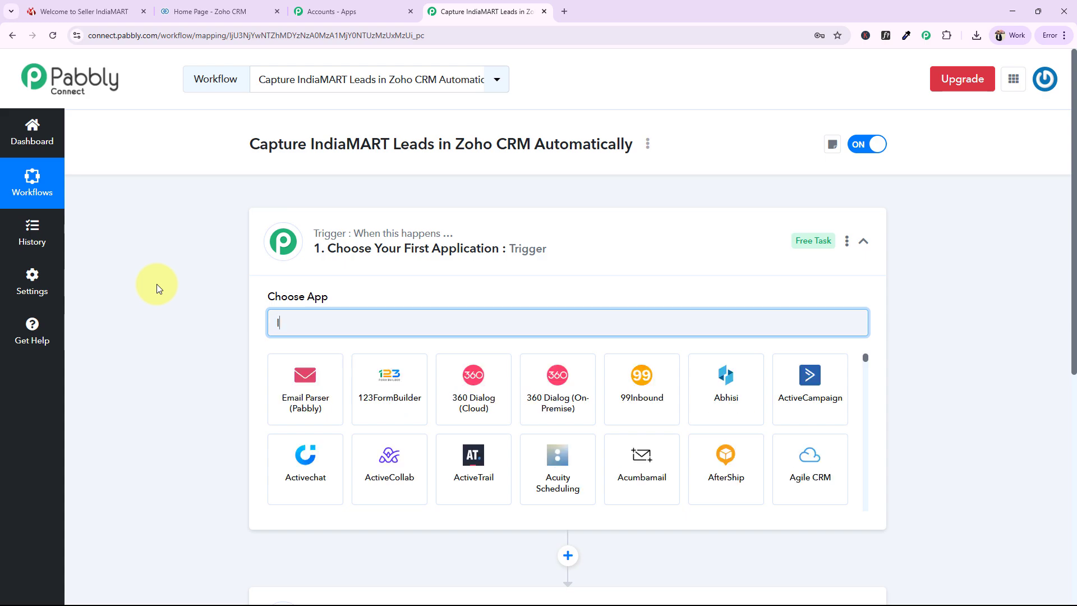
pyautogui.press('BackSpace')
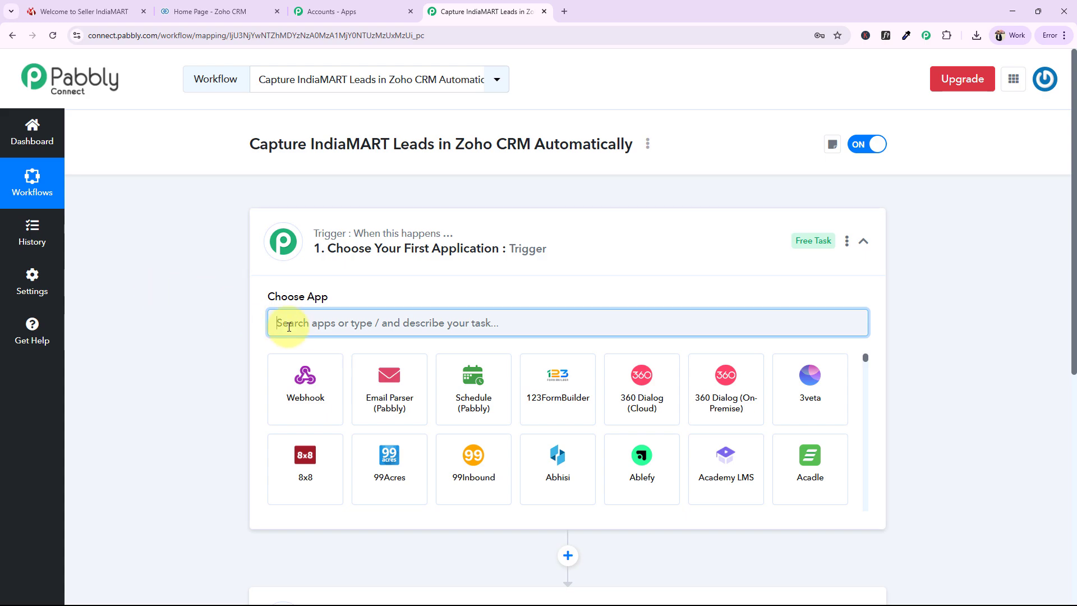
pyautogui.write('India')
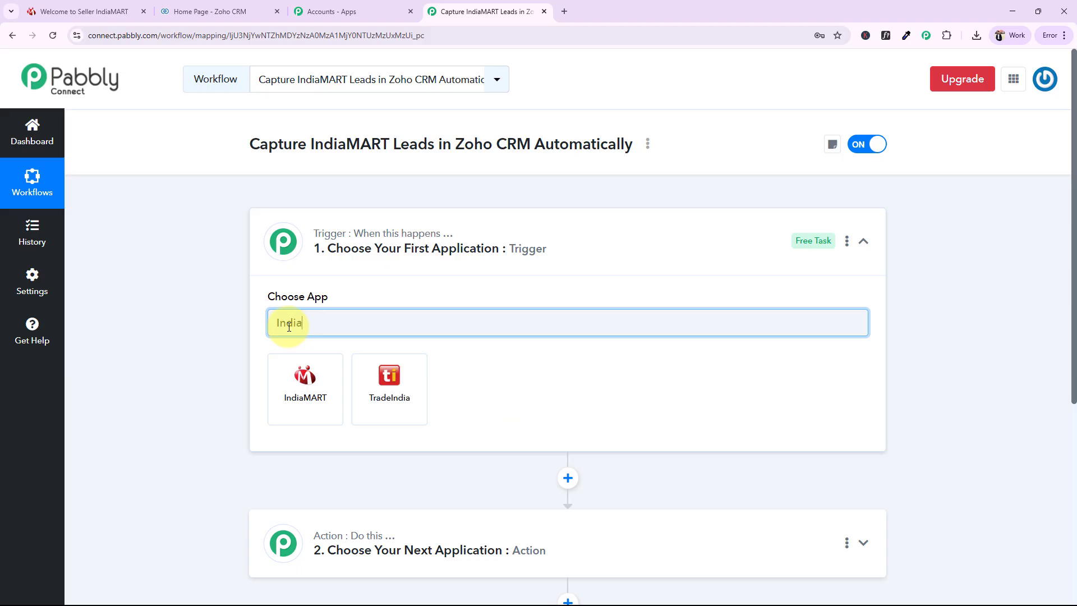
pyautogui.click(292, 397)
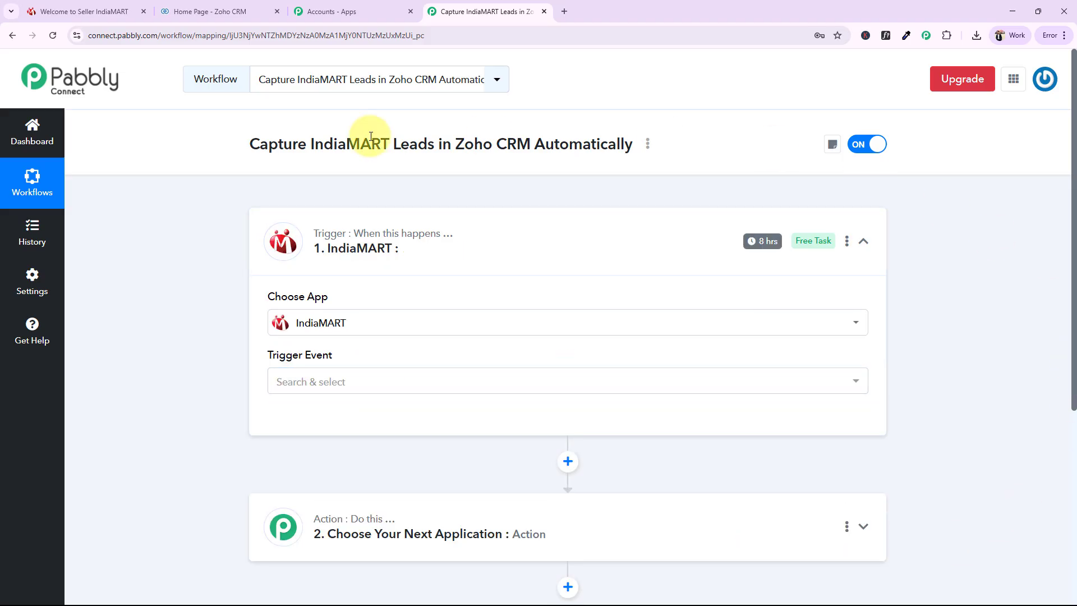
pyautogui.click(311, 388)
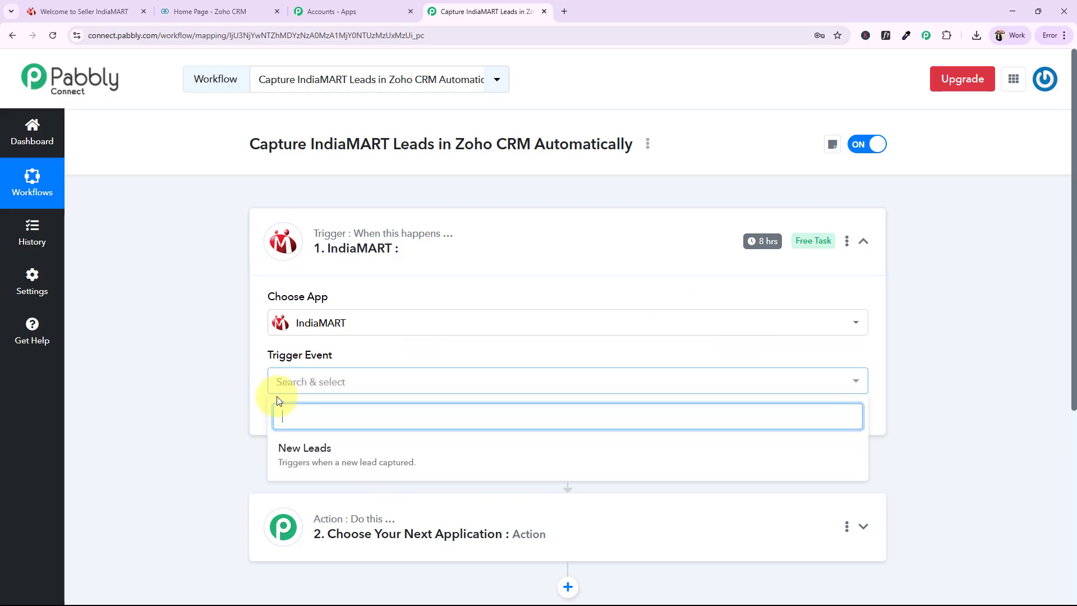
pyautogui.click(310, 448)
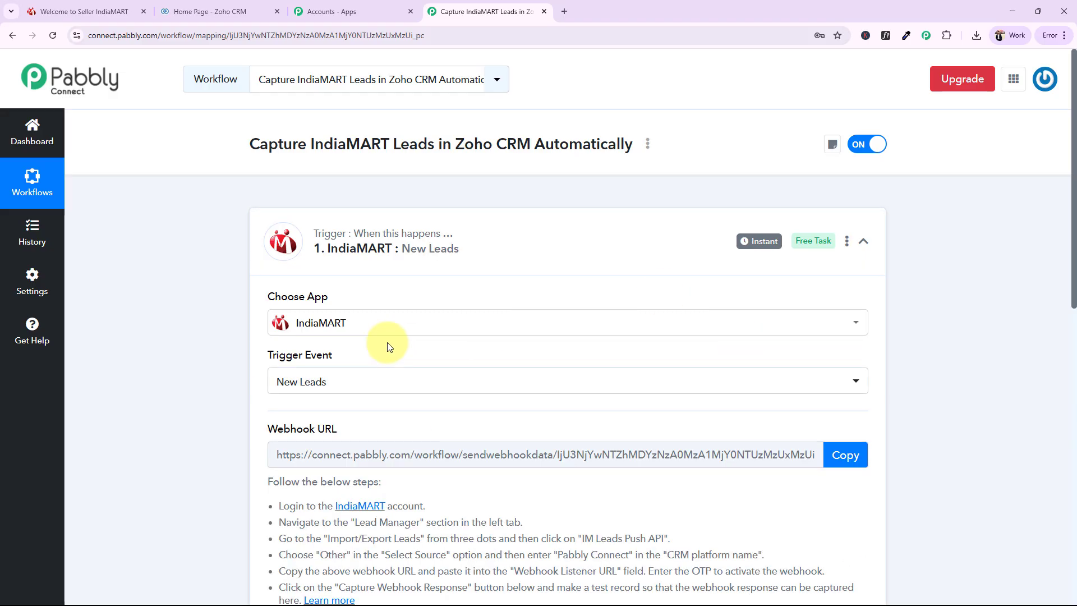
pyautogui.click(482, 240)
# - Set the workflow's action application to Zoho CRM with Insert/Update Record (Legacy) as the action event
pyautogui.click(373, 388)
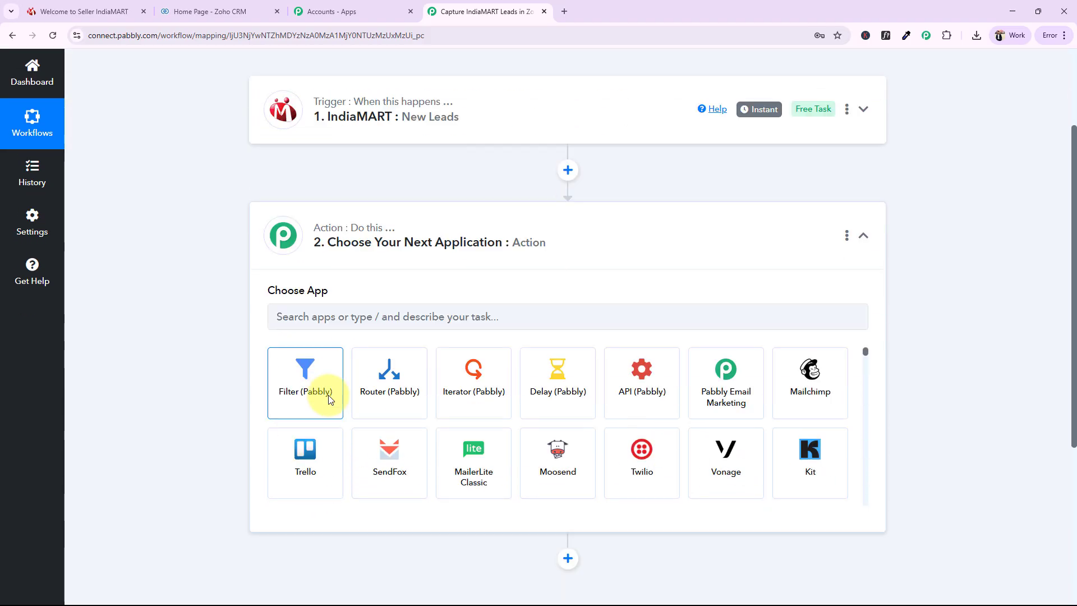
pyautogui.click(327, 287)
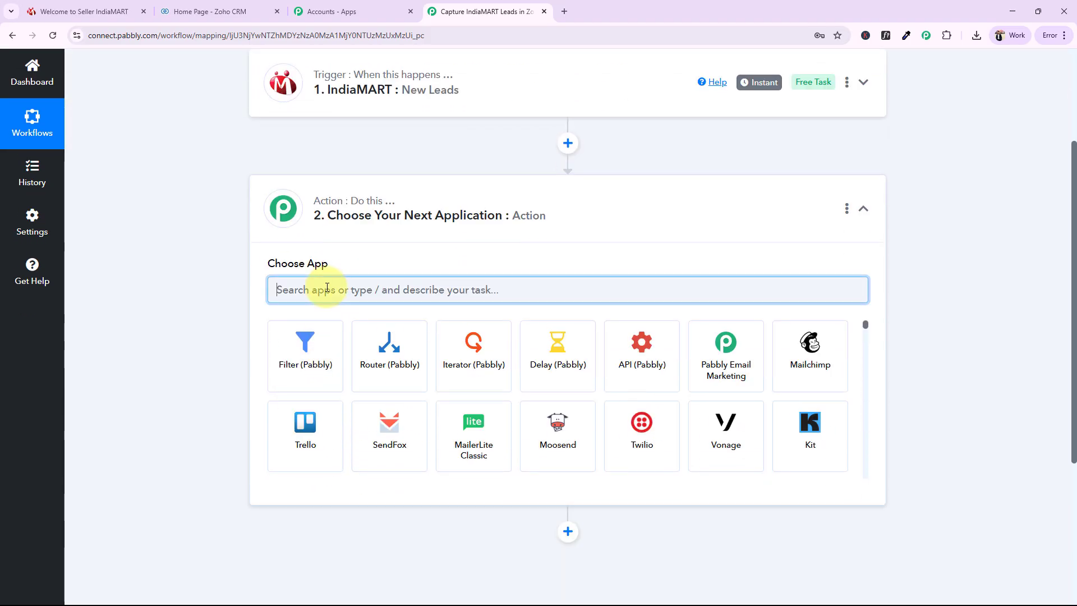
pyautogui.write('Zoho')
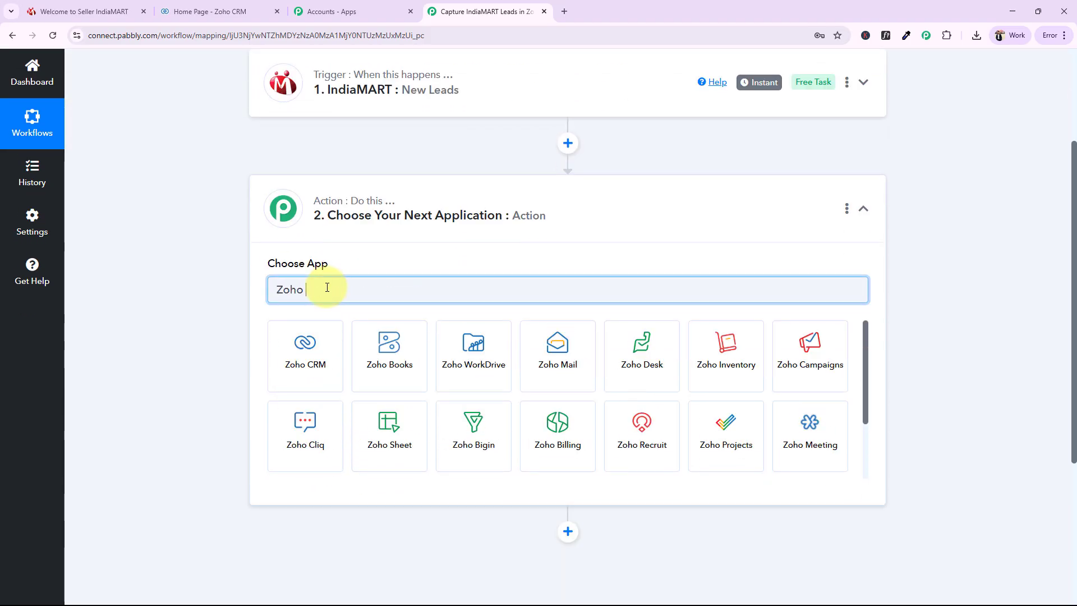
pyautogui.click(324, 355)
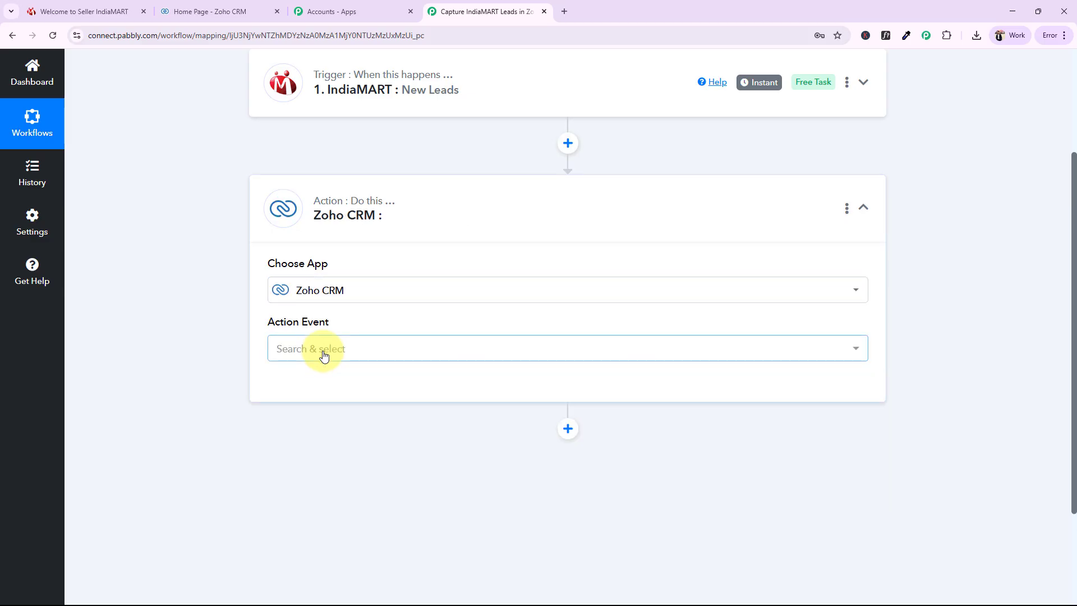
pyautogui.click(291, 349)
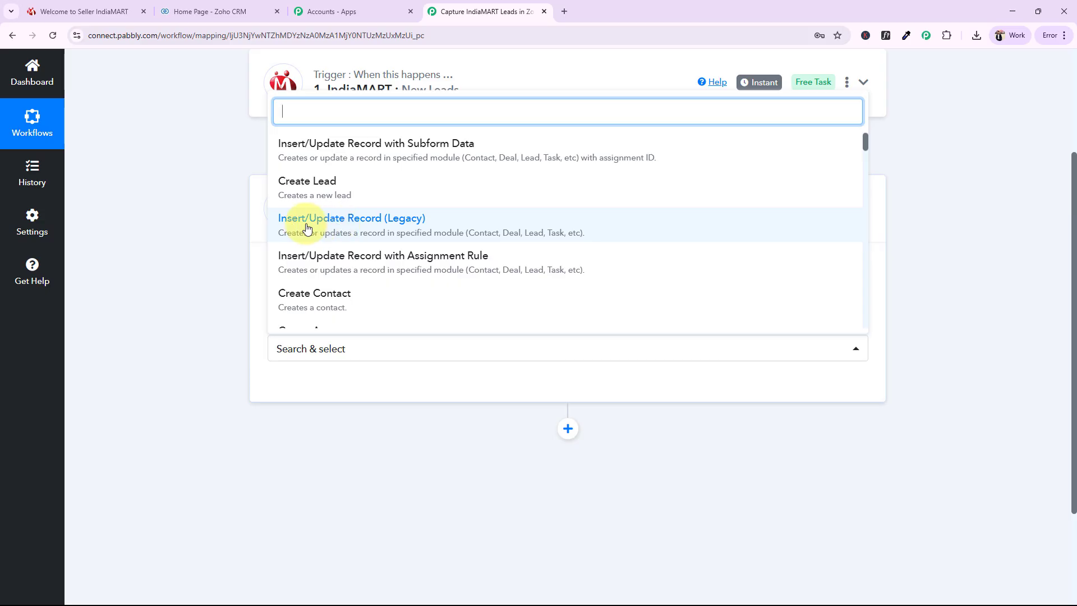
pyautogui.click(339, 226)
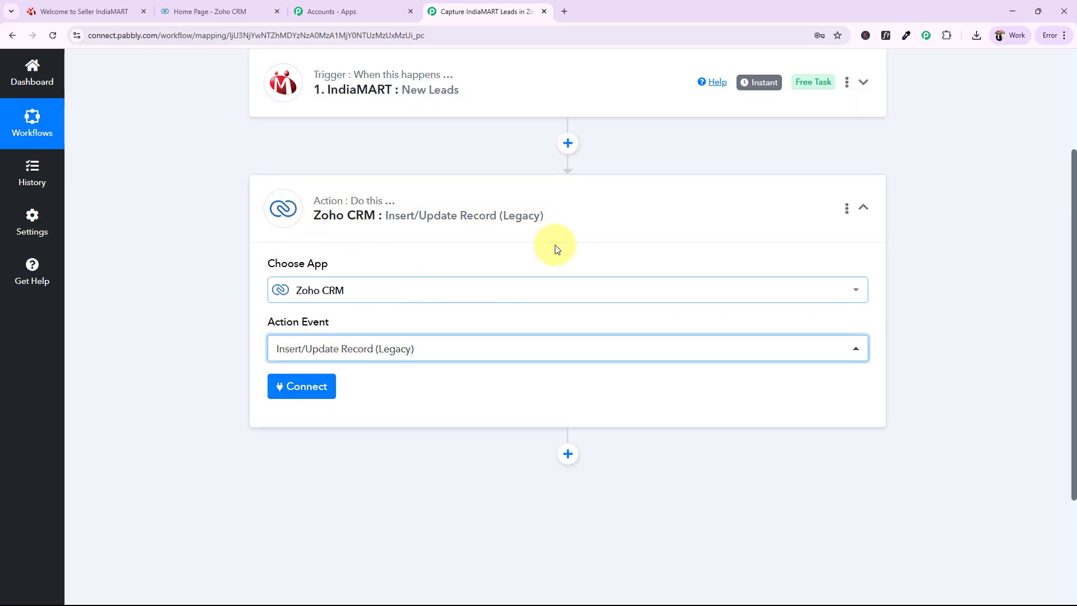
pyautogui.click(566, 224)
# - Expand the IndiaMART trigger and examine its webhook URL and setup instructions
pyautogui.scroll(1, 250, 427)
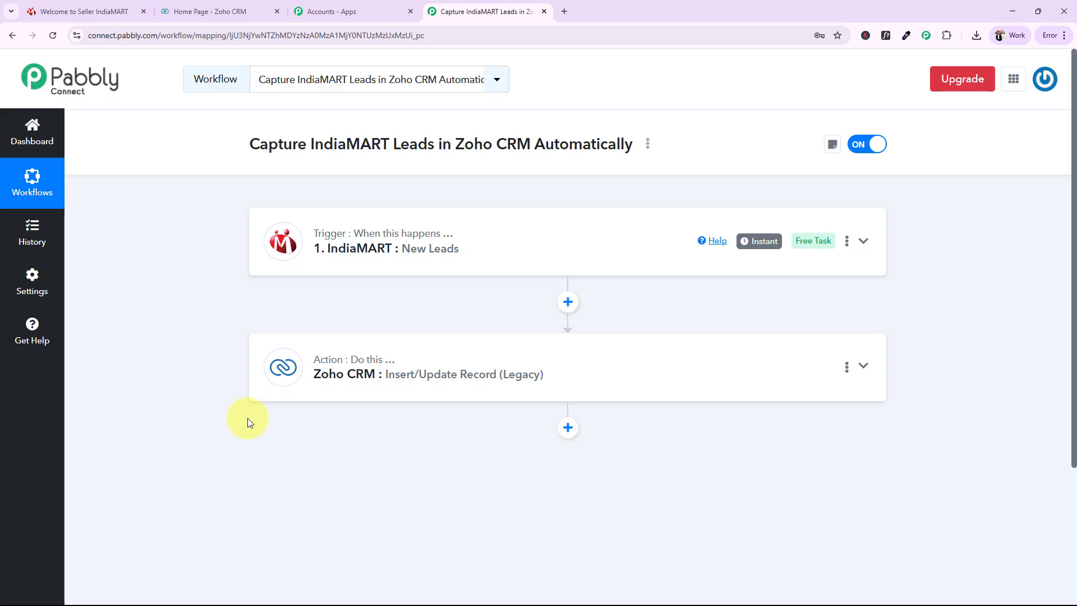
pyautogui.click(337, 255)
pyautogui.moveTo(269, 430); pyautogui.dragTo(356, 440)
pyautogui.click(255, 464)
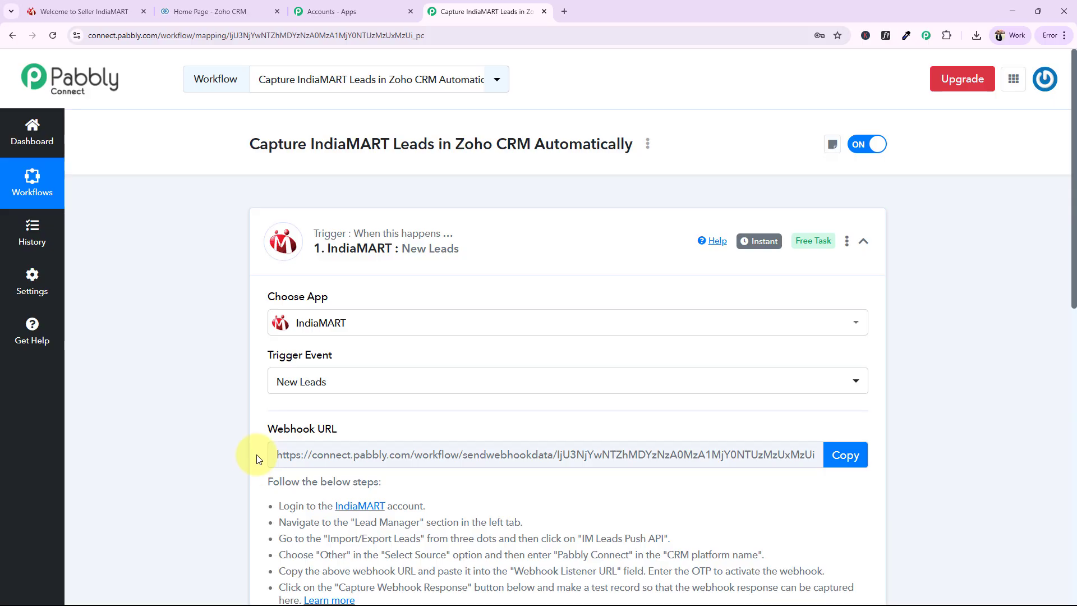
pyautogui.scroll(-4, 256, 459)
pyautogui.tripleClick(268, 206)
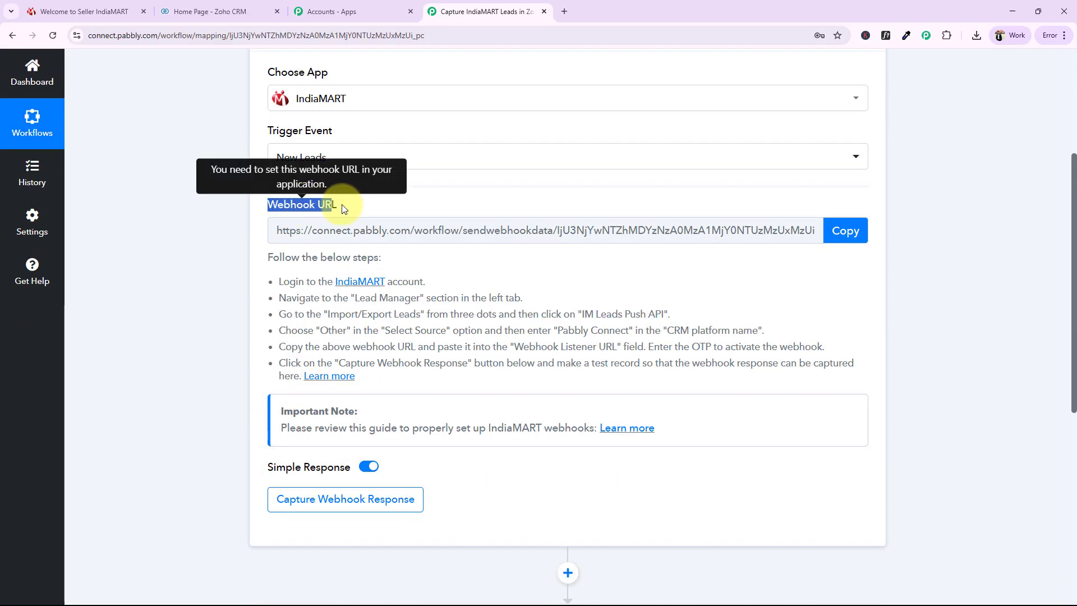
pyautogui.click(191, 293)
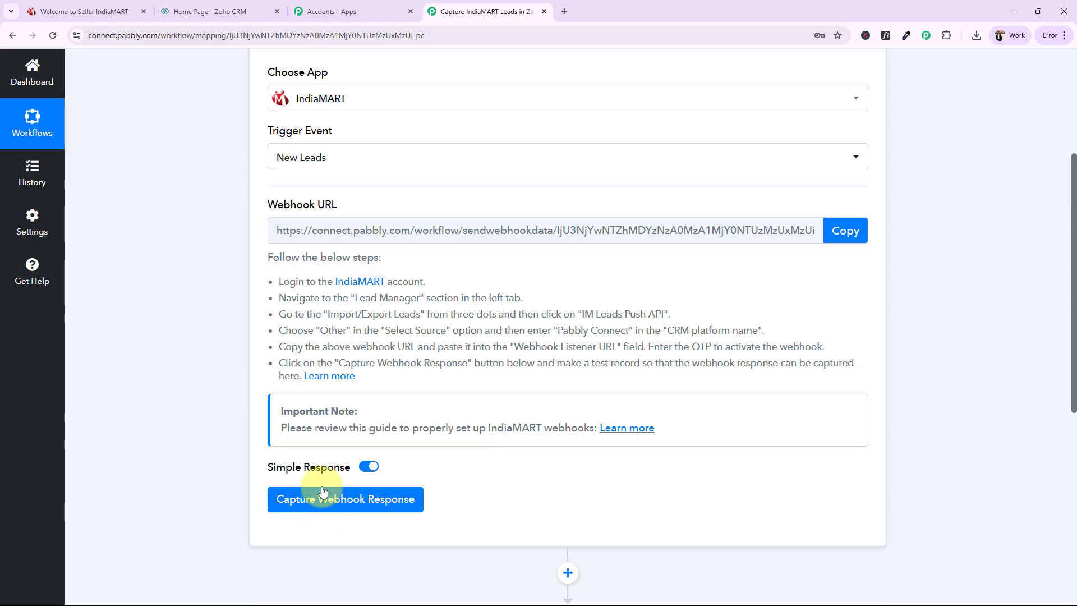
pyautogui.scroll(2, 280, 382)
pyautogui.moveTo(264, 318); pyautogui.dragTo(336, 322)
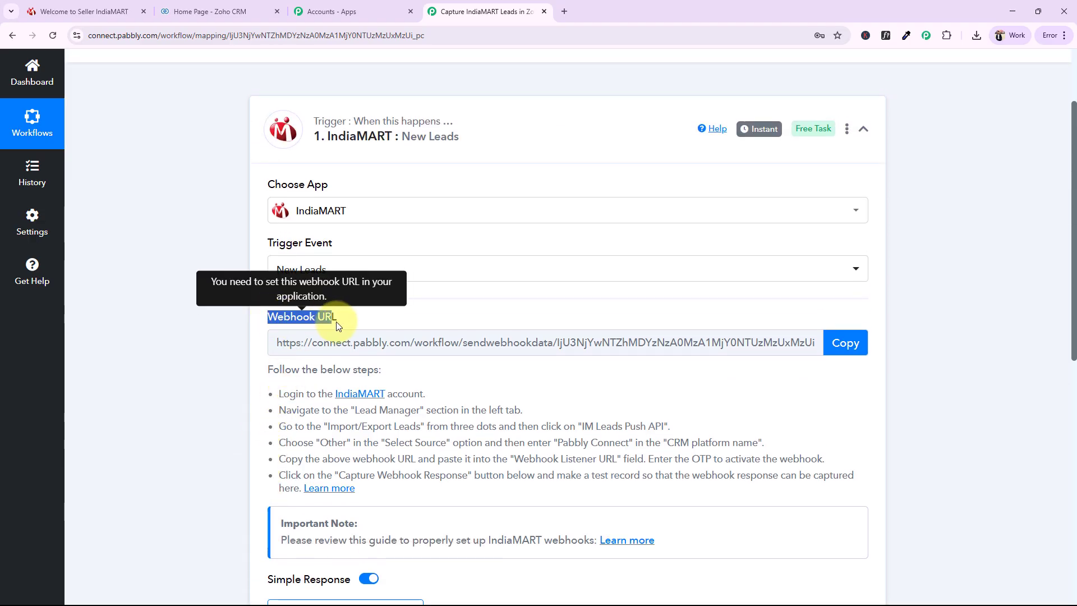
pyautogui.click(233, 376)
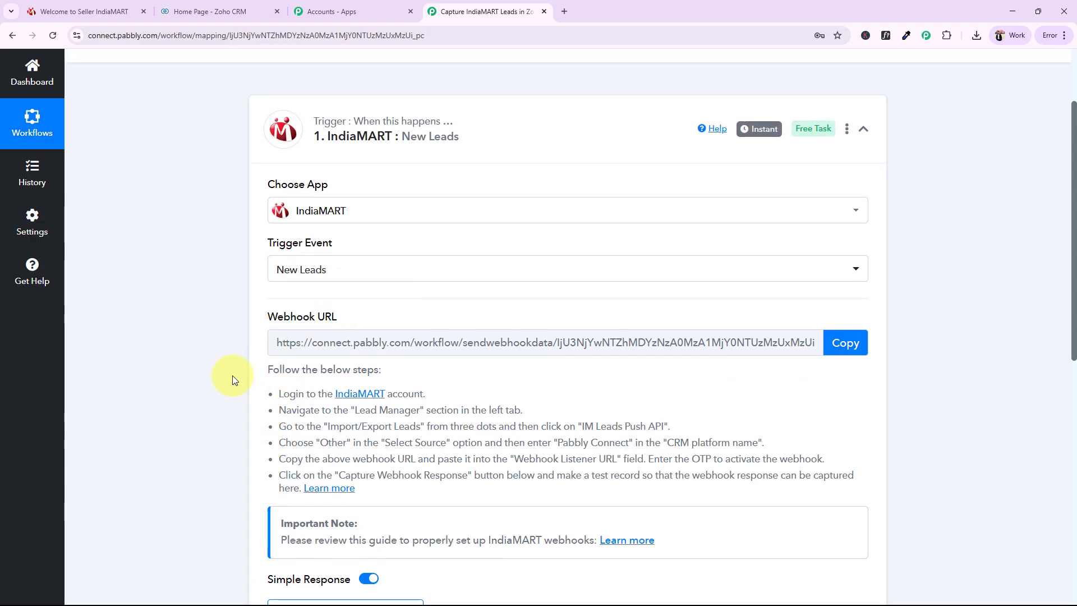
# - Copy the IndiaMART trigger's webhook URL and open the Push API integration page in IndiaMART's Lead Manager
pyautogui.click(845, 343)
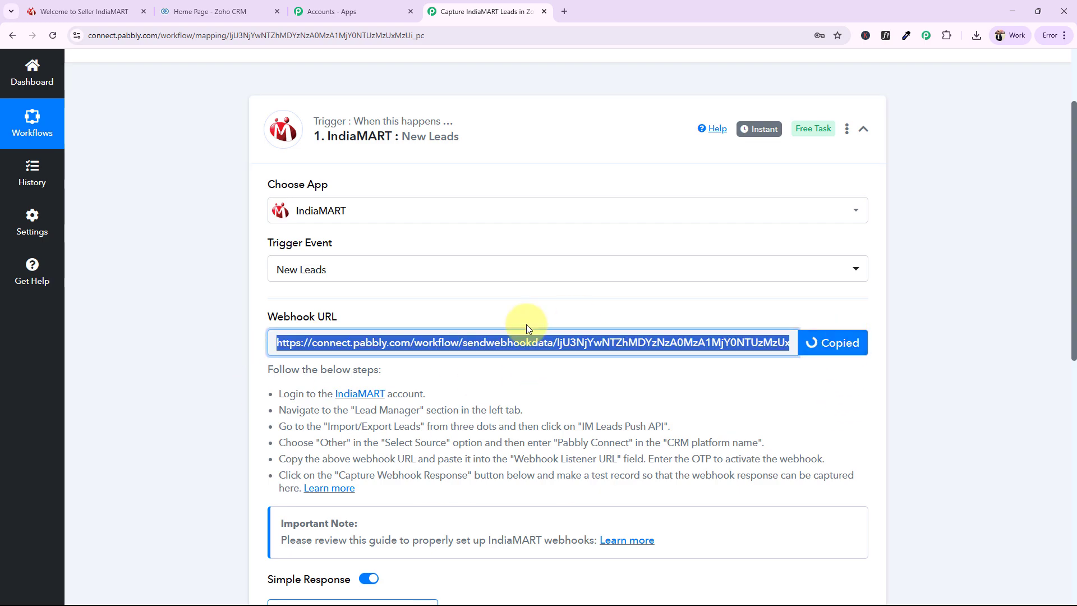
pyautogui.click(90, 12)
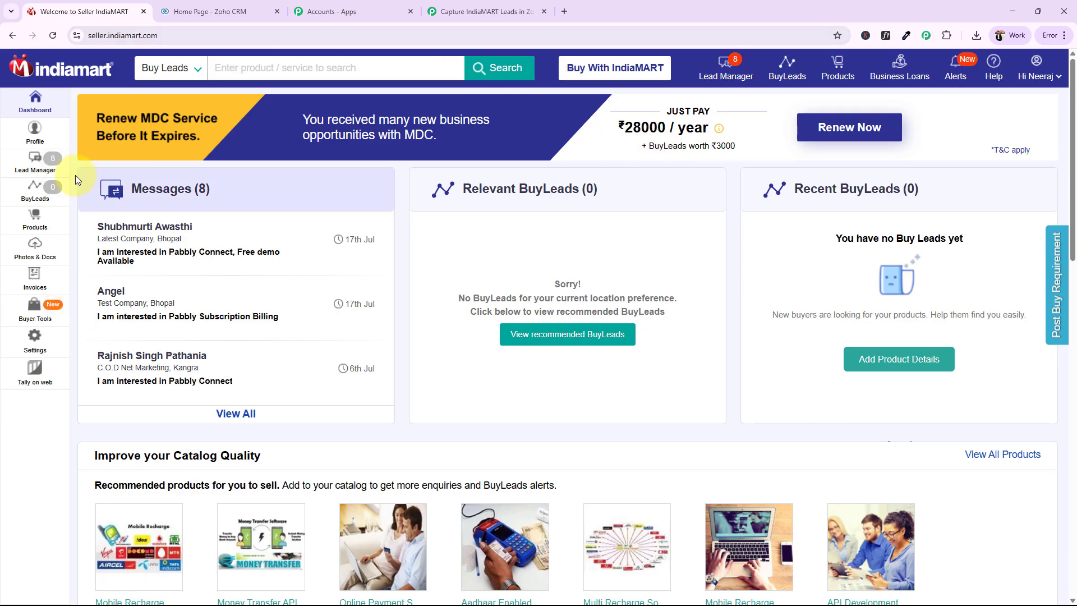
pyautogui.click(42, 162)
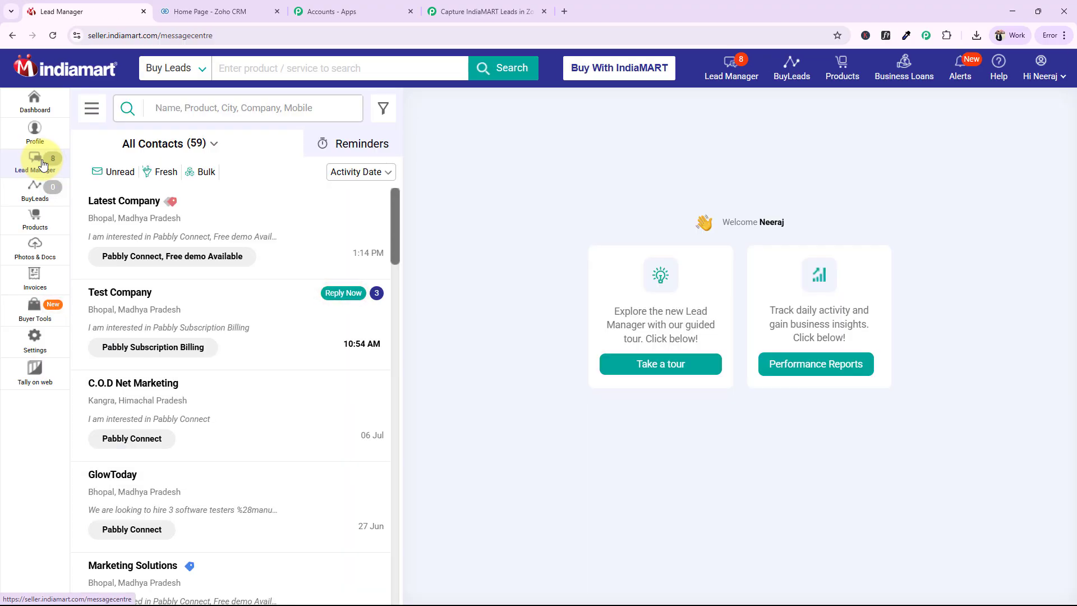
pyautogui.click(90, 111)
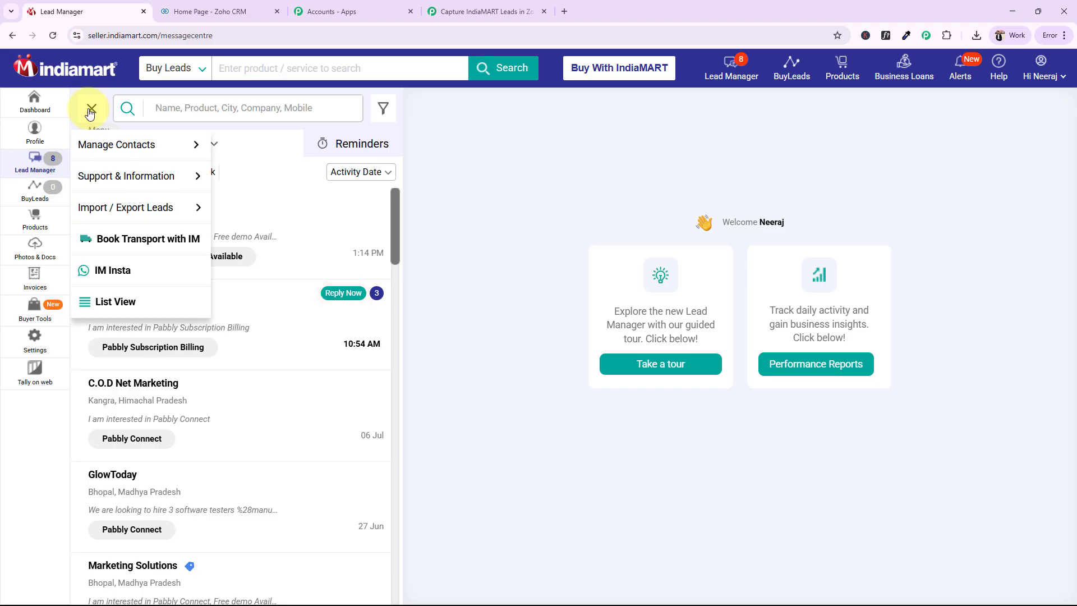
pyautogui.moveTo(106, 202)
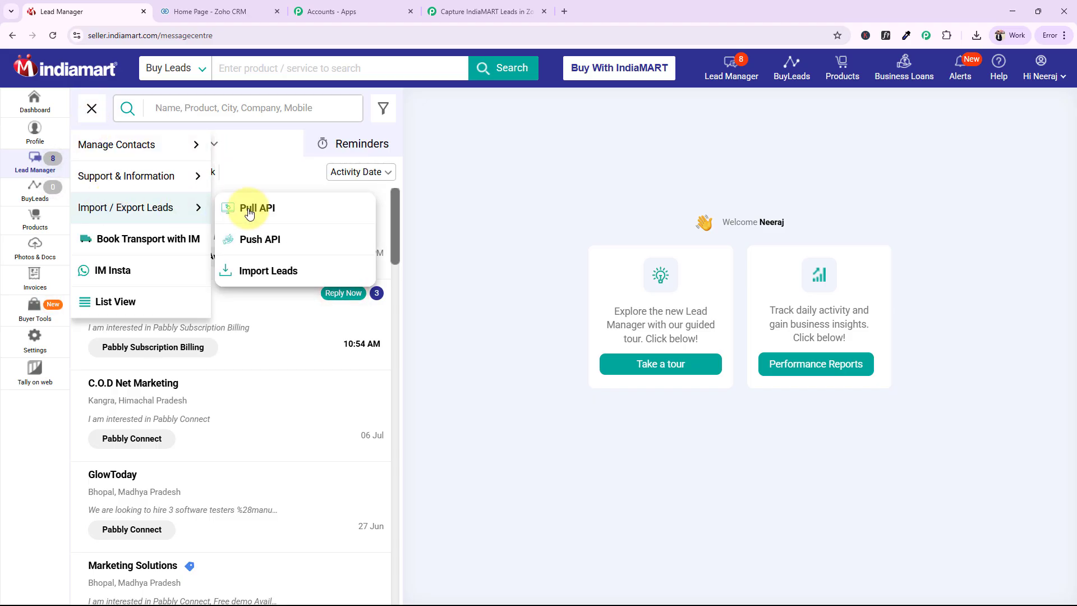
pyautogui.click(250, 240)
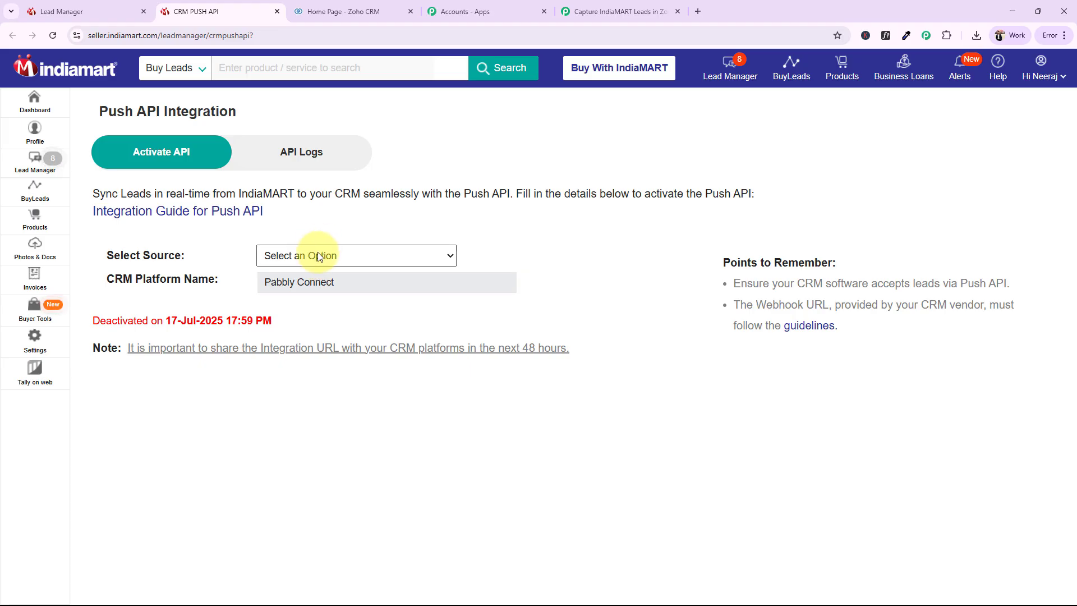
# - Set the Push API source to Other and enter Pabbly Connect as the CRM platform name
pyautogui.click(279, 256)
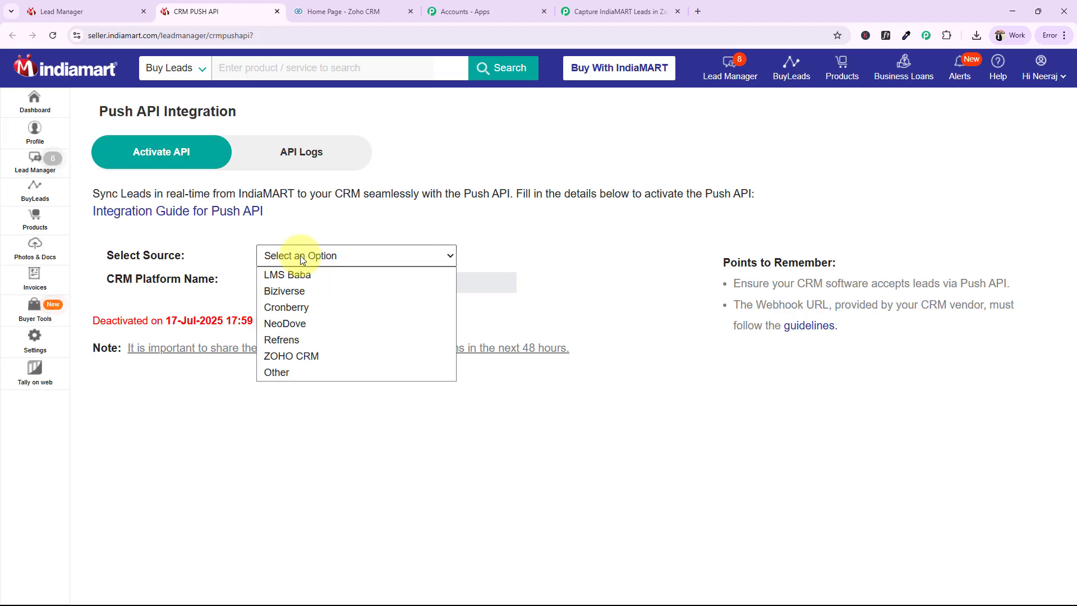
pyautogui.click(288, 370)
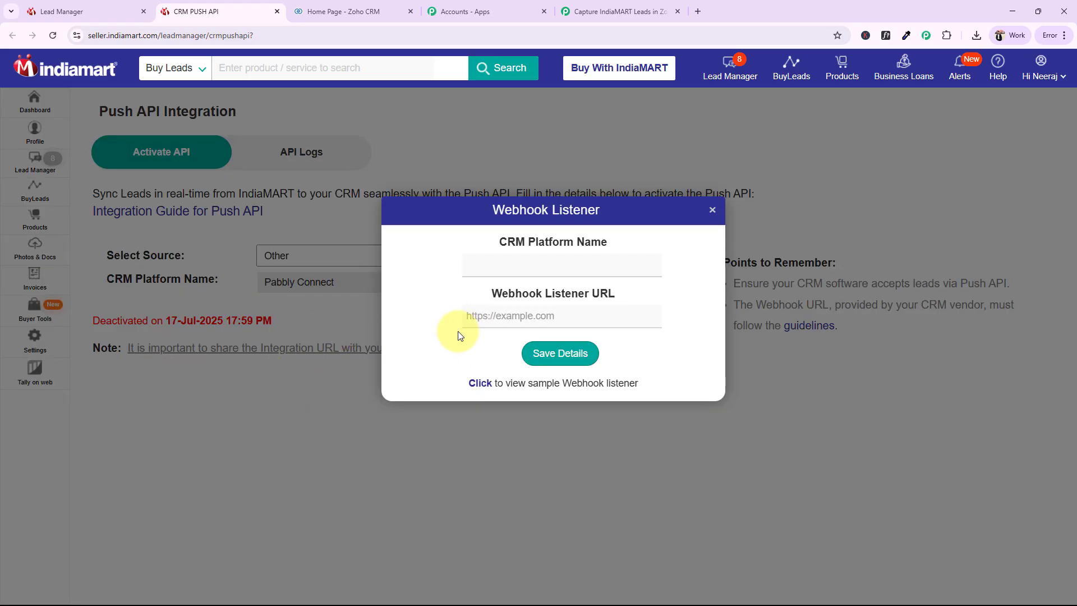
pyautogui.click(508, 265)
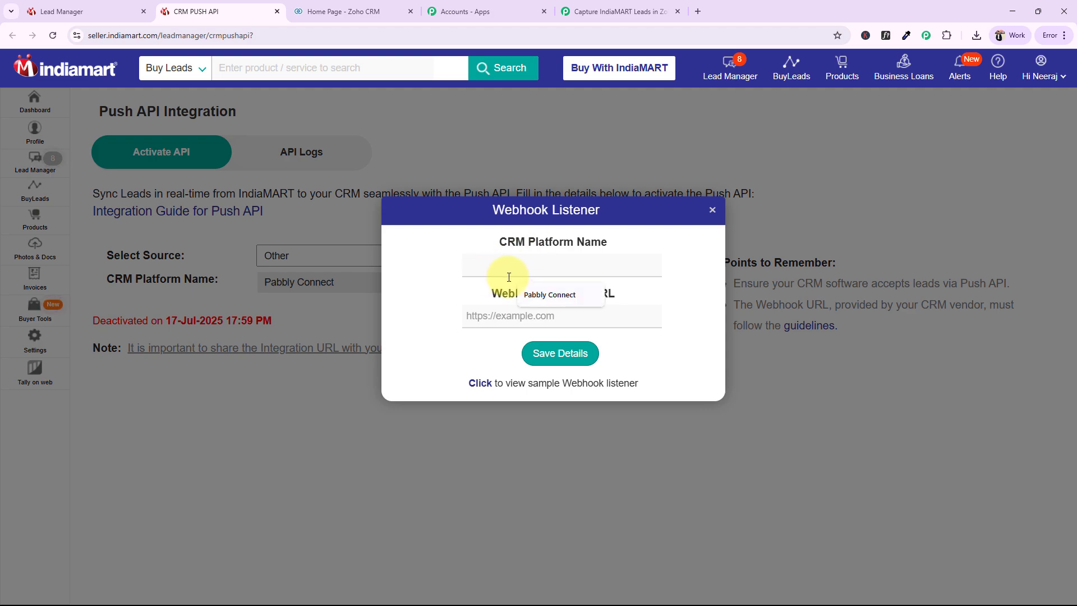
pyautogui.click(534, 294)
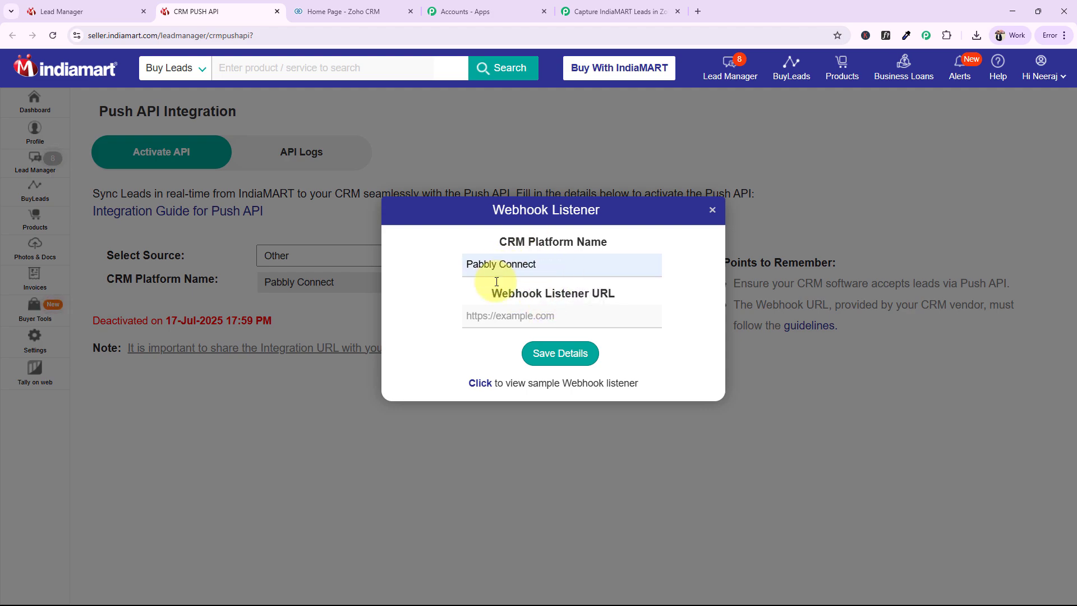
# - Copy the workflow's webhook URL into IndiaMART's Webhook Listener URL and save the details
pyautogui.click(502, 316)
pyautogui.click(585, 13)
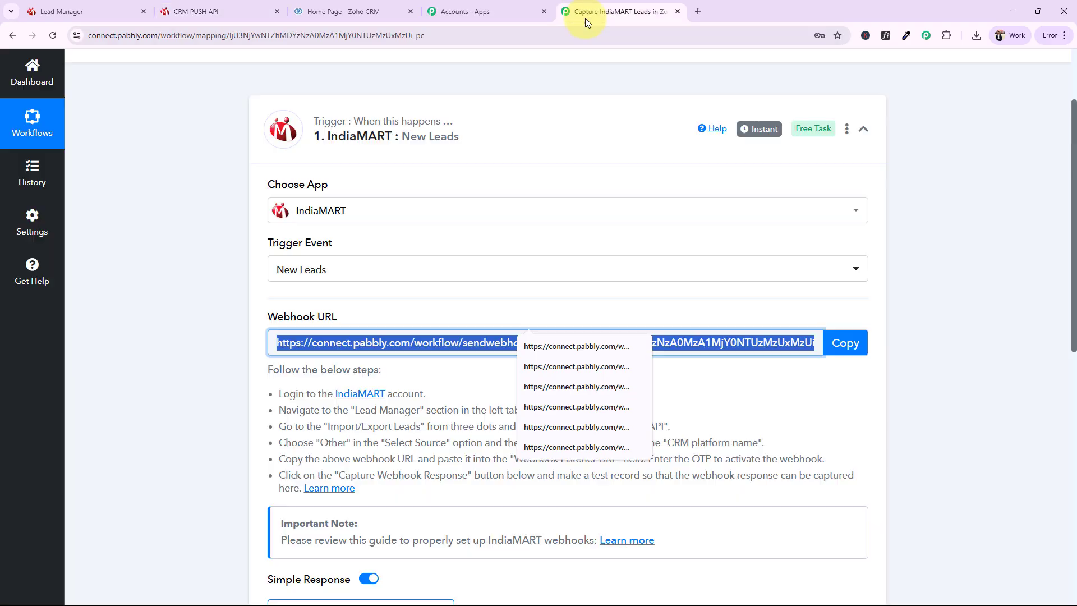
pyautogui.click(846, 342)
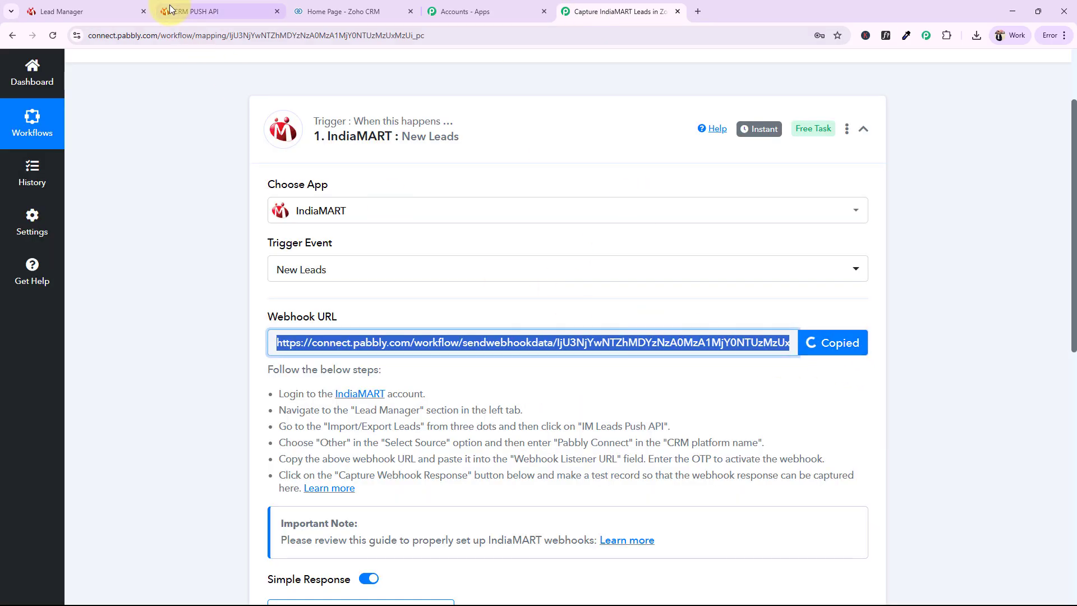
pyautogui.click(202, 11)
pyautogui.rightClick(499, 318)
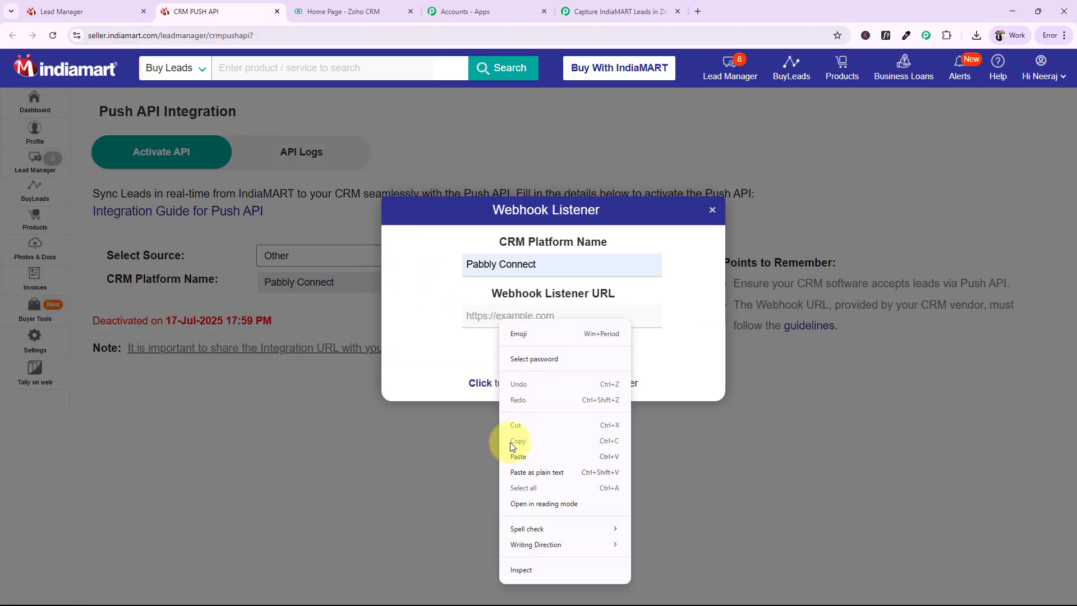
pyautogui.click(513, 457)
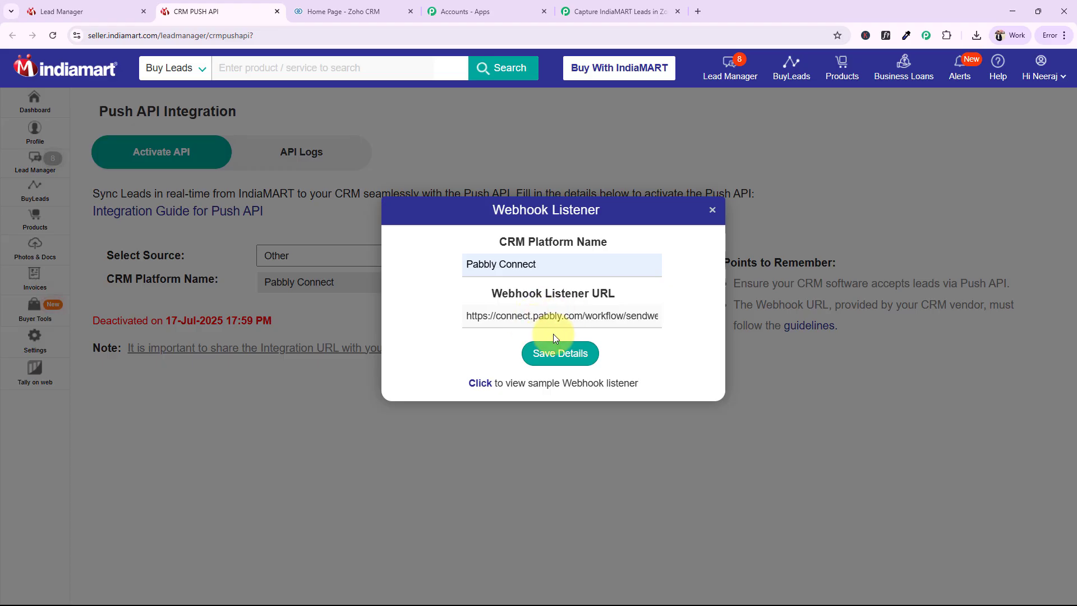
pyautogui.click(553, 364)
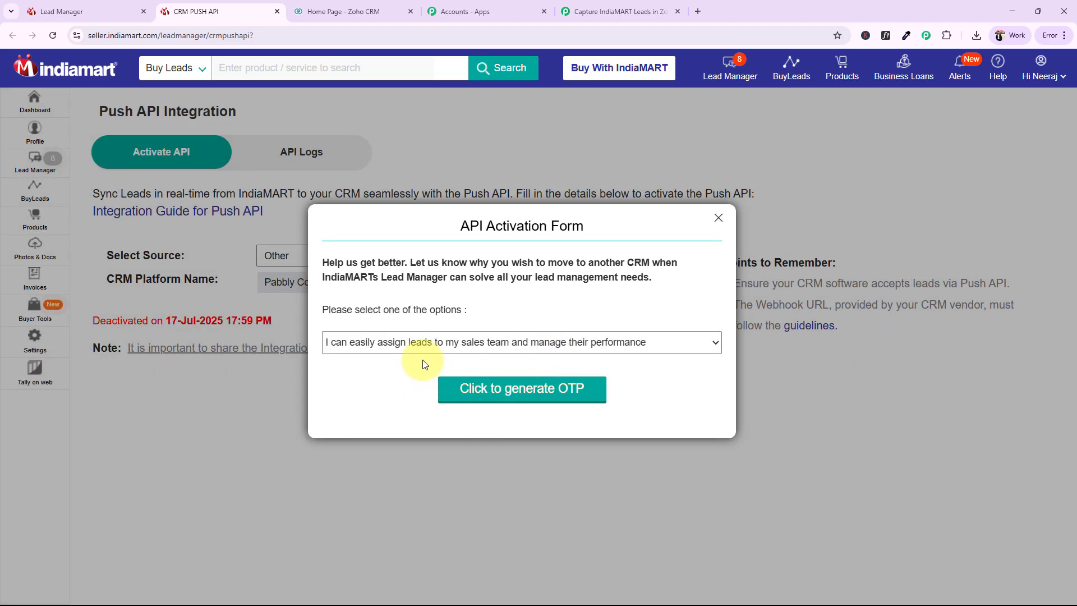
# - Choose "My CRM has additional features like Dialer to call the lead and automate further processes" as the activation reason and generate an OTP
pyautogui.click(441, 343)
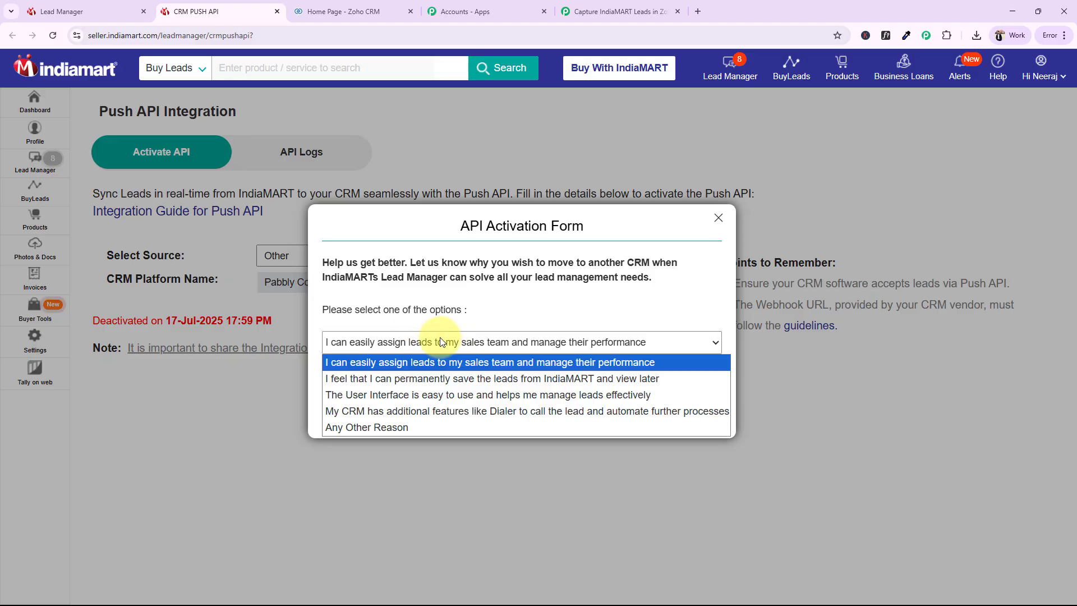
pyautogui.click(385, 410)
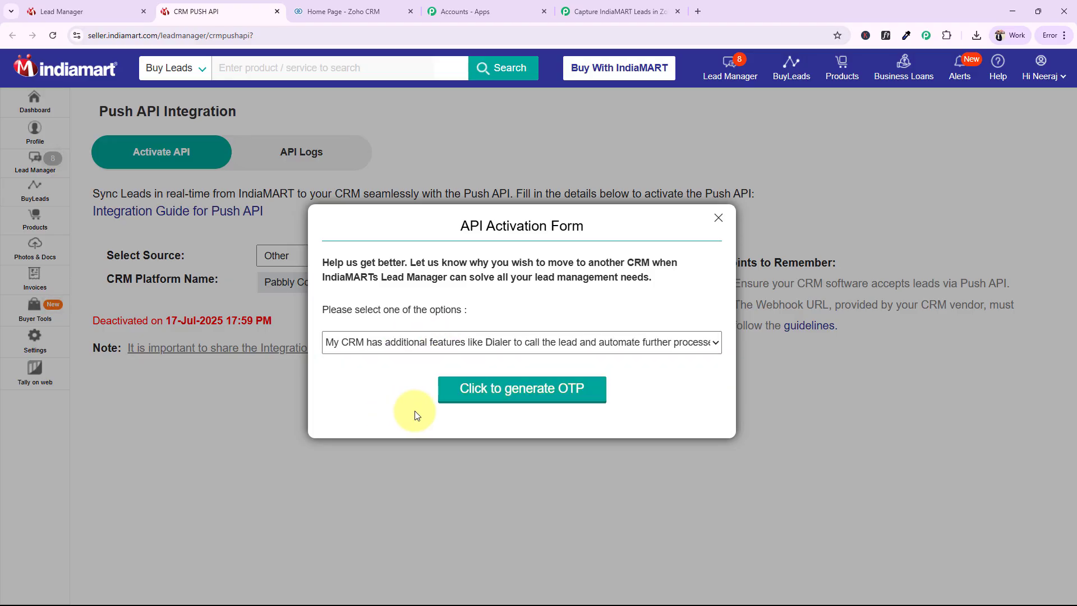
pyautogui.click(549, 395)
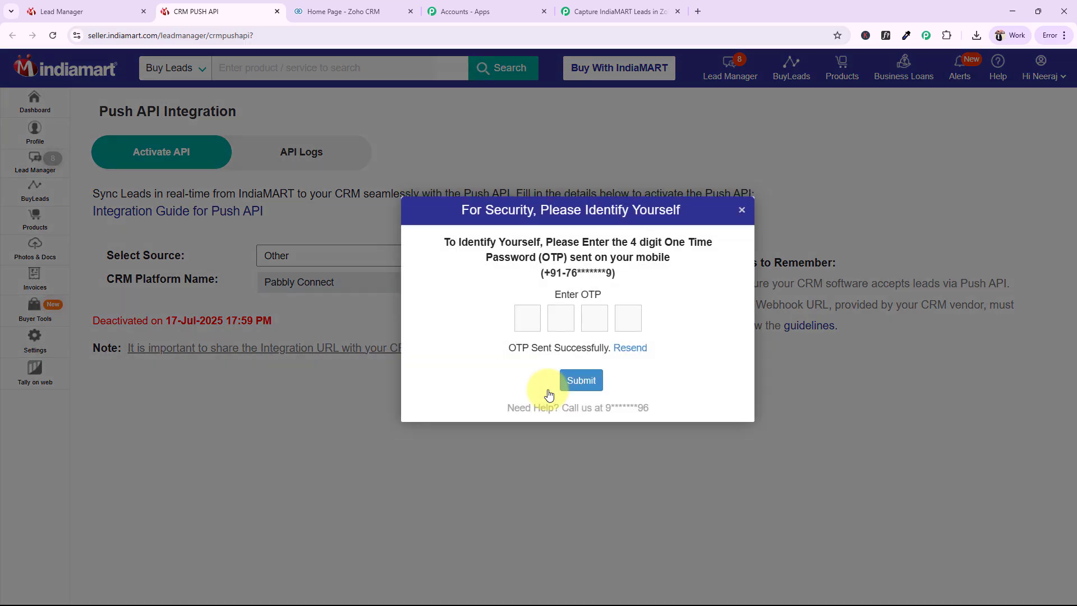
# - Enter the one-time password sent to the mobile number and submit it to activate the Push API
pyautogui.click(540, 315)
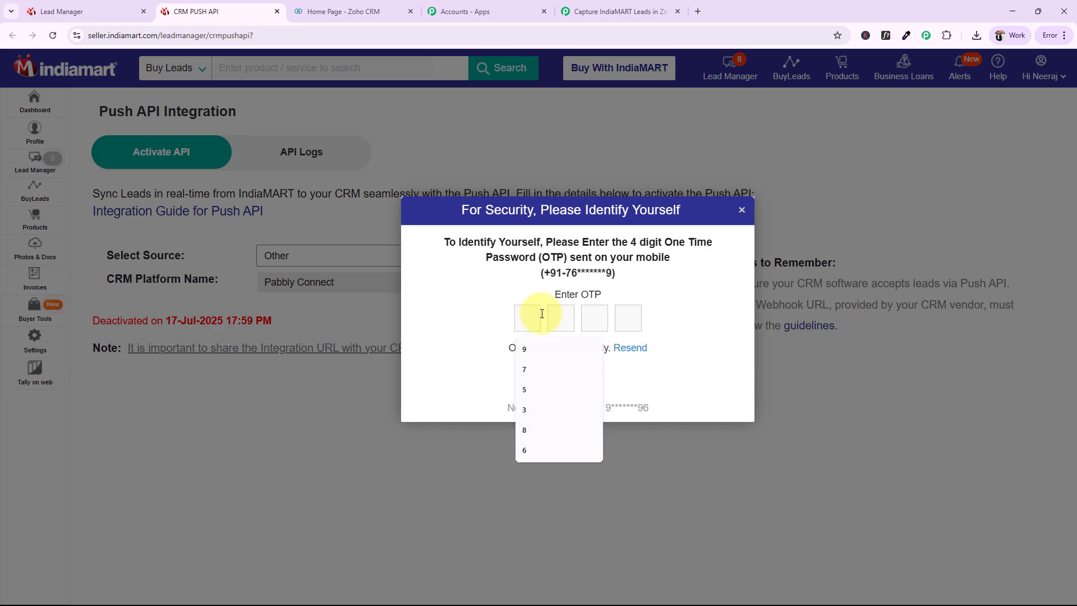
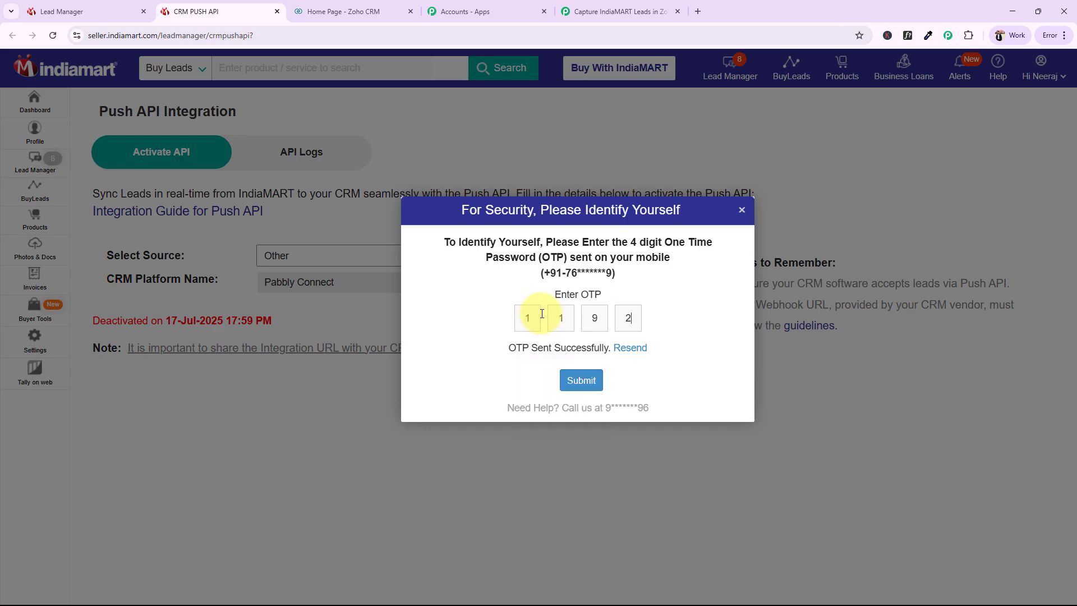
pyautogui.click(578, 382)
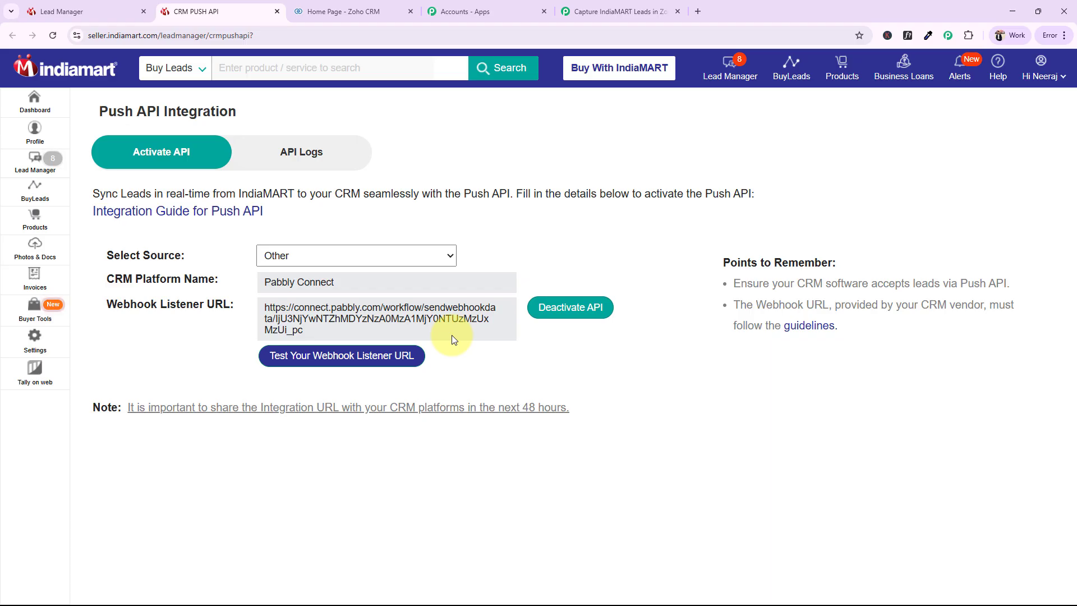
# - Switch to the Pabbly Connect workflow, read the trigger's note about making a test submission, and collapse the IndiaMART trigger
pyautogui.click(617, 11)
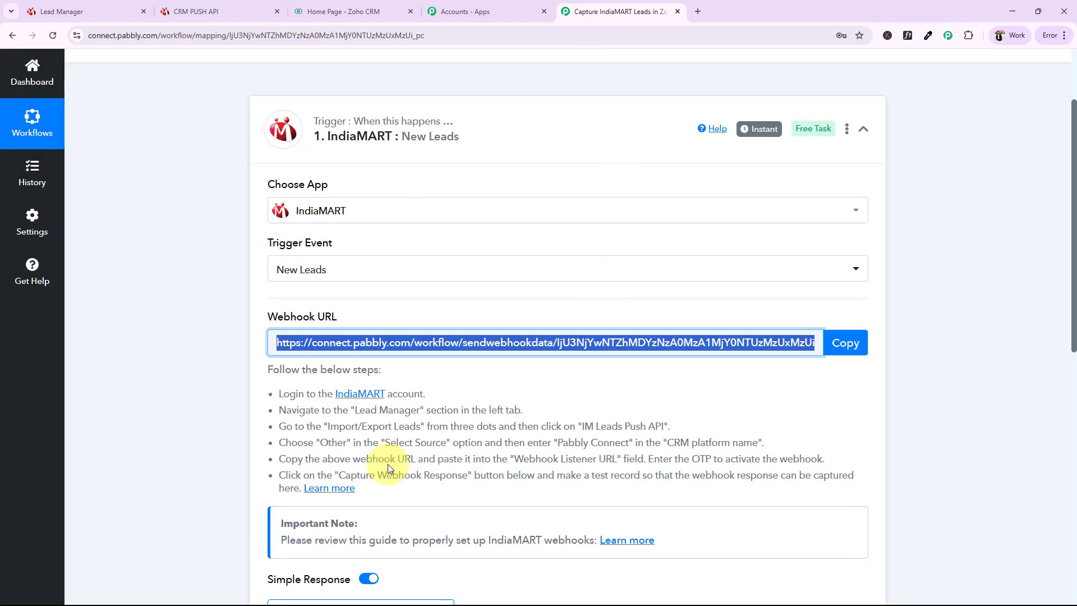
pyautogui.scroll(-3, 388, 464)
pyautogui.click(302, 449)
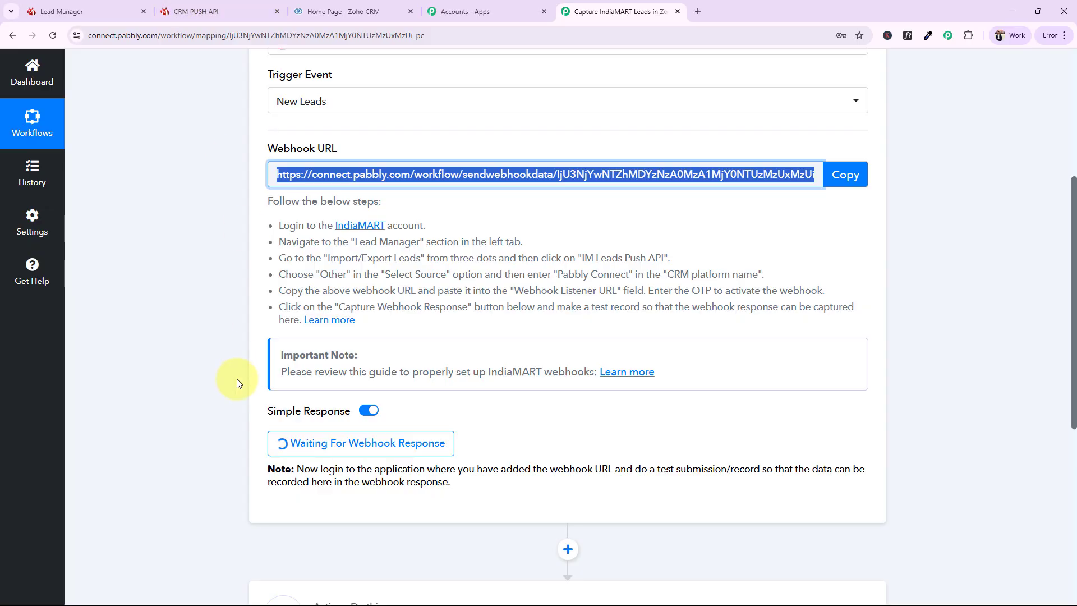
pyautogui.click(279, 467)
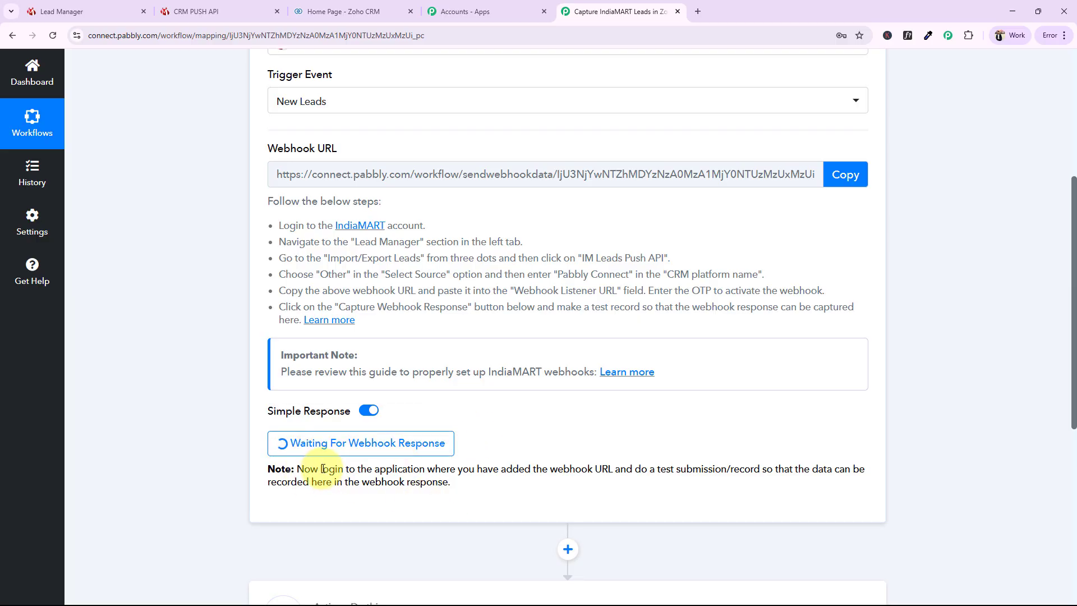
pyautogui.moveTo(321, 469); pyautogui.dragTo(419, 482)
pyautogui.click(650, 470)
pyautogui.moveTo(658, 469); pyautogui.dragTo(760, 469)
pyautogui.click(722, 451)
pyautogui.scroll(1, 322, 455)
pyautogui.scroll(2, 323, 459)
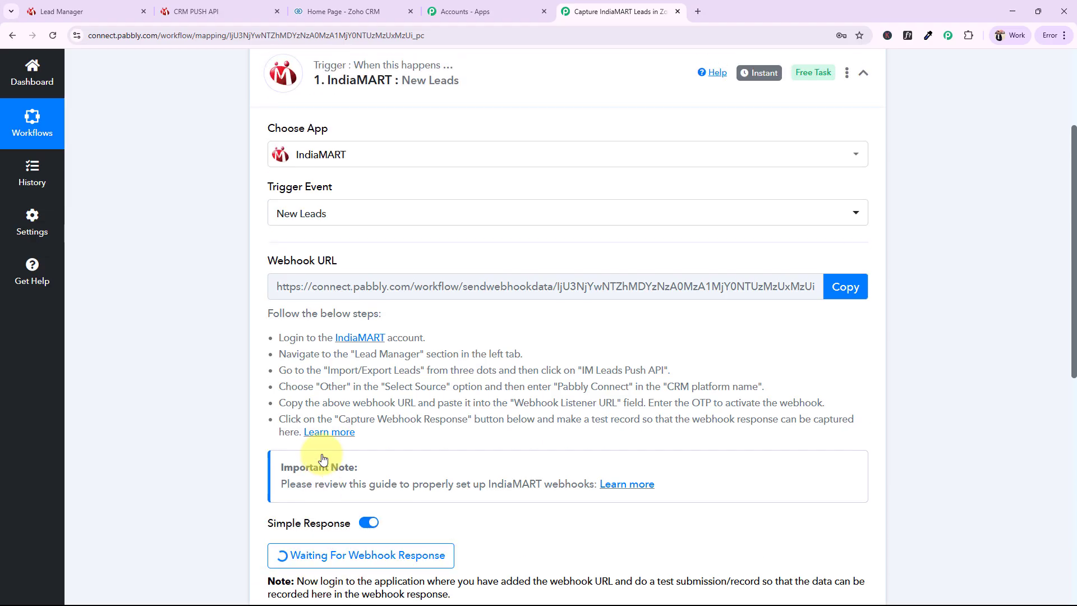
pyautogui.scroll(3, 323, 459)
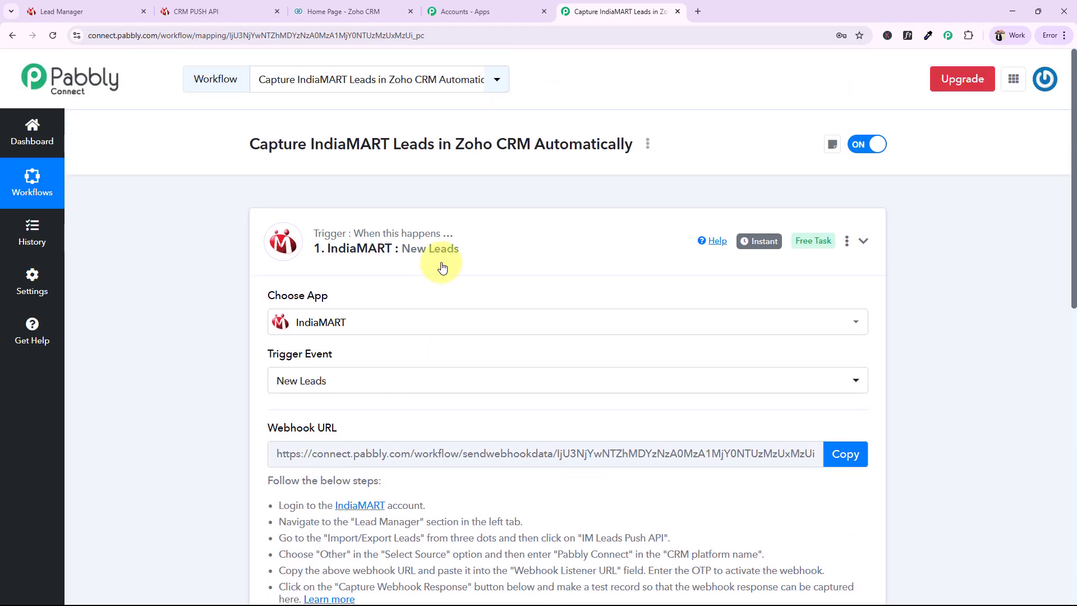
pyautogui.click(466, 225)
# - Open IndiaMART's Webhook Listener Testing, review the sample lead payload, and send the test request to the webhook URL
pyautogui.click(204, 12)
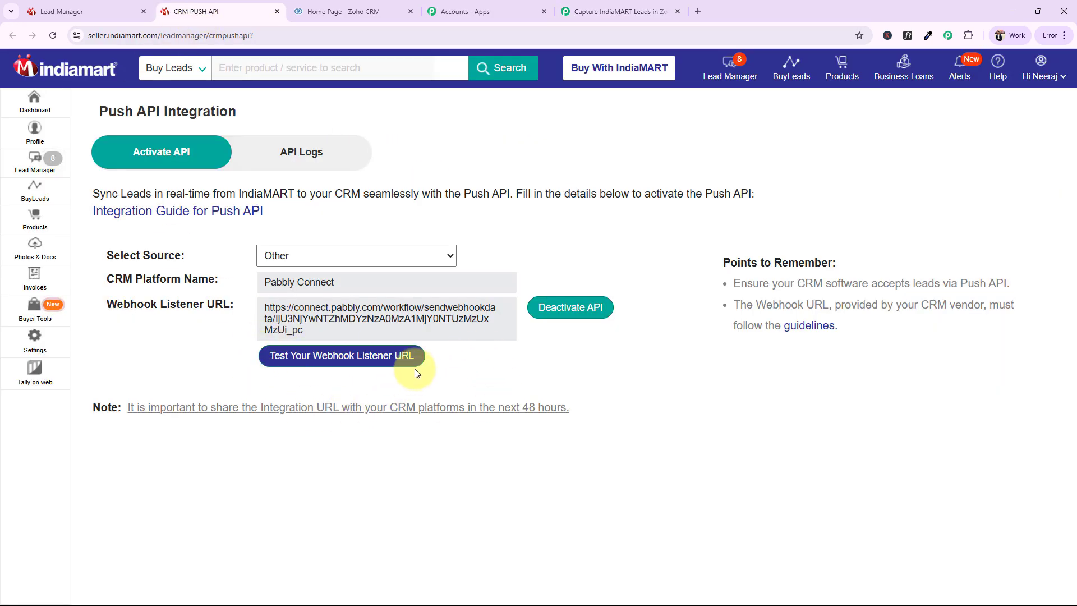
pyautogui.click(323, 357)
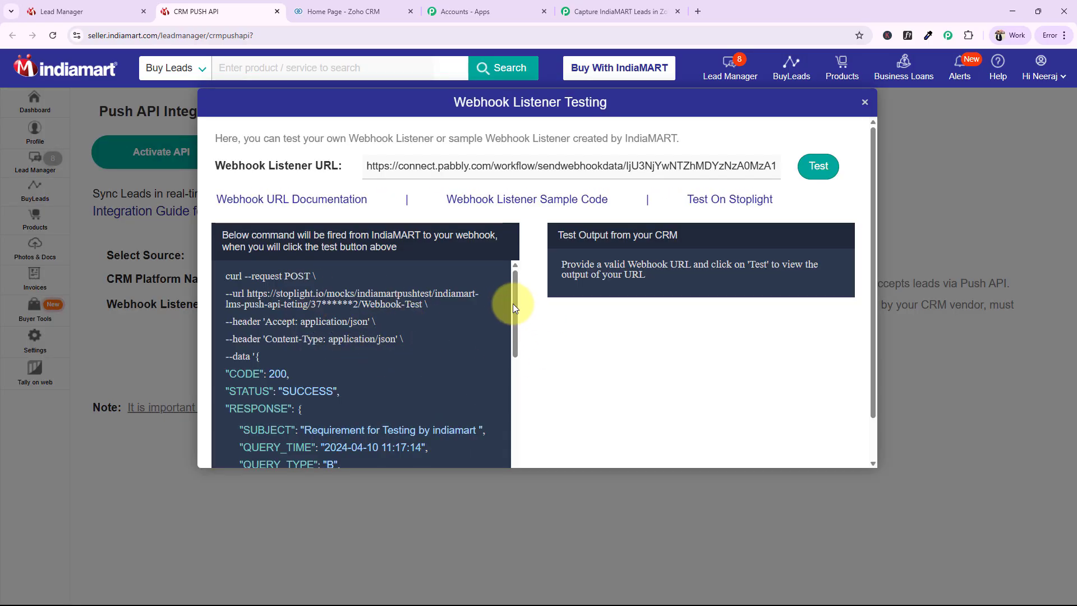
pyautogui.moveTo(516, 281)
pyautogui.mouseDown()
pyautogui.moveTo(513, 406)
pyautogui.moveTo(508, 278)
pyautogui.mouseUp()
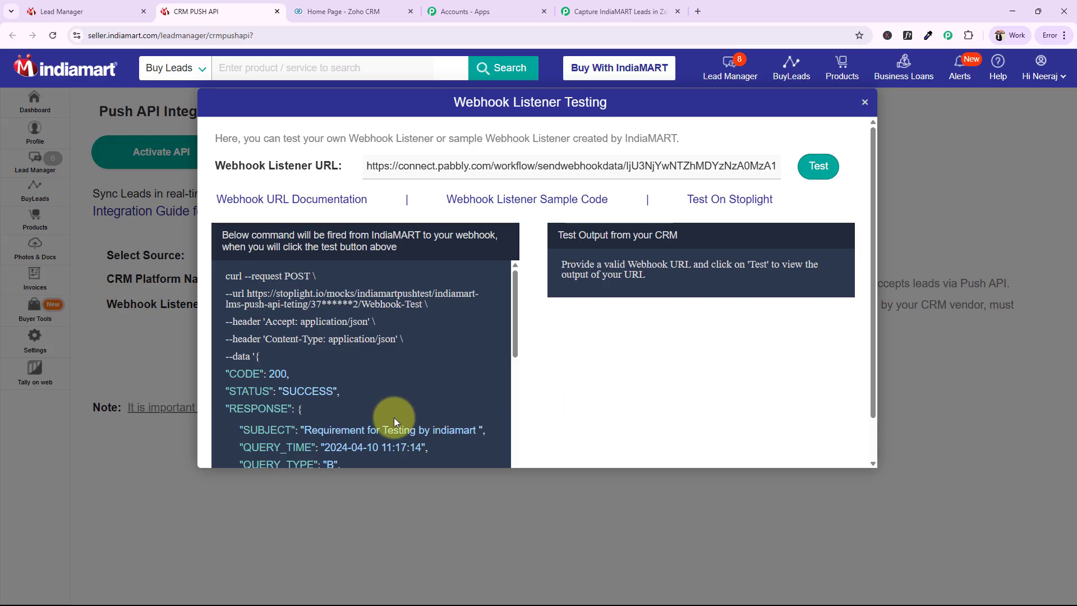
pyautogui.moveTo(512, 295); pyautogui.dragTo(514, 365)
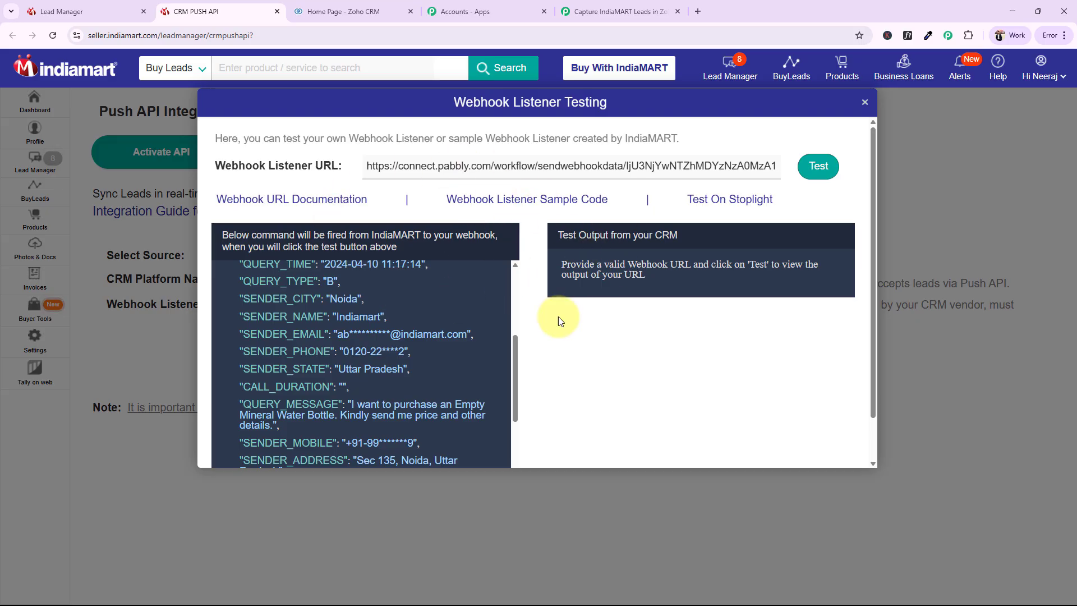
pyautogui.click(819, 166)
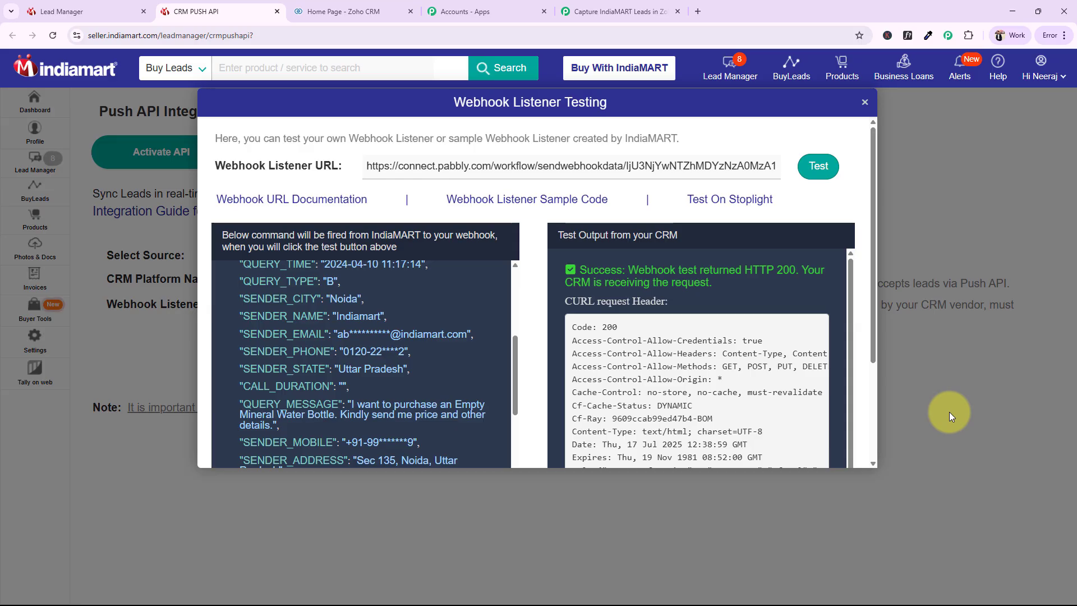
# - Switch to the Pabbly Connect workflow and check the sender state, pincode, name and phone in the IndiaMART trigger's captured response
pyautogui.click(558, 4)
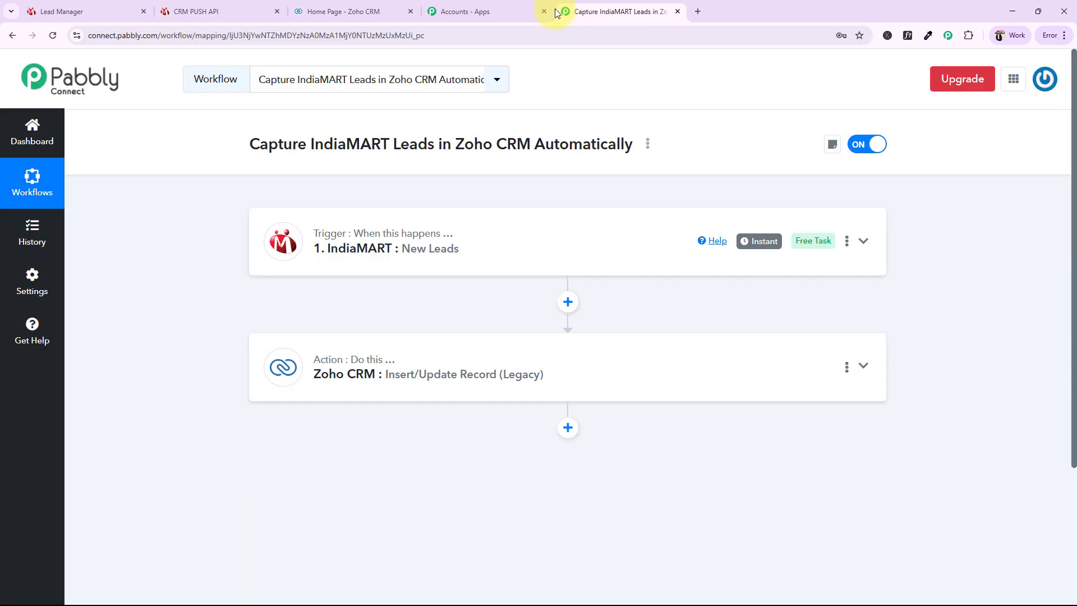
pyautogui.click(460, 221)
pyautogui.scroll(-1, 260, 415)
pyautogui.scroll(-9, 260, 415)
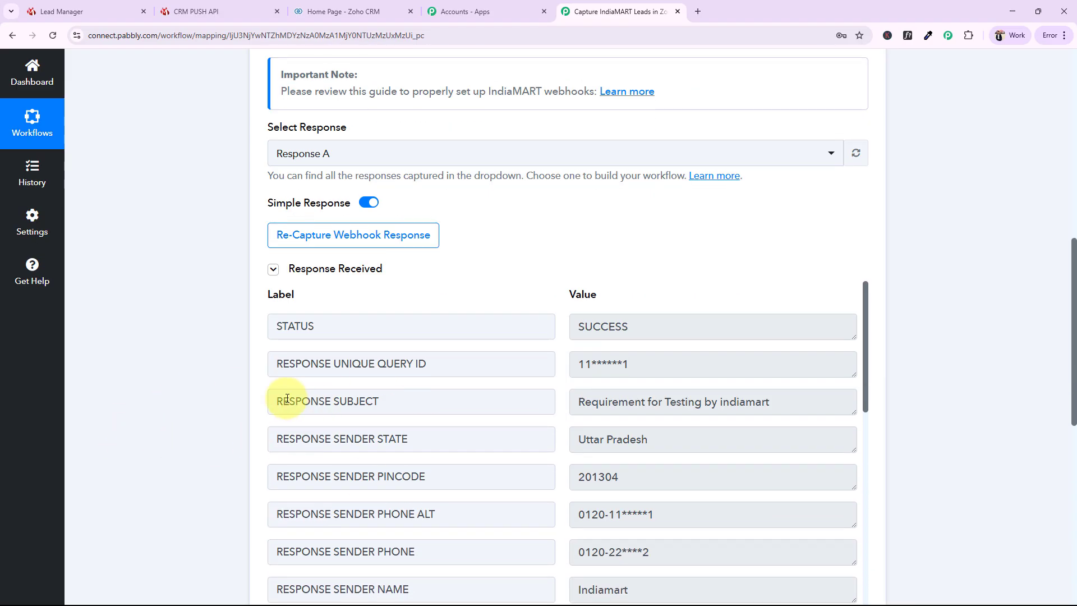
pyautogui.scroll(-3, 280, 401)
pyautogui.click(716, 272)
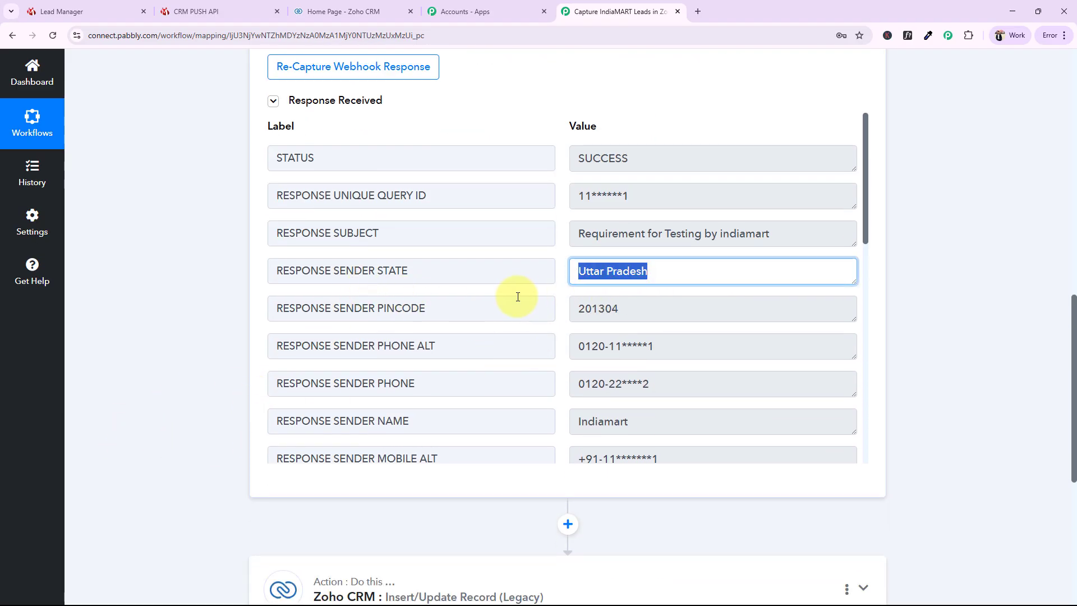
pyautogui.press('Tab')
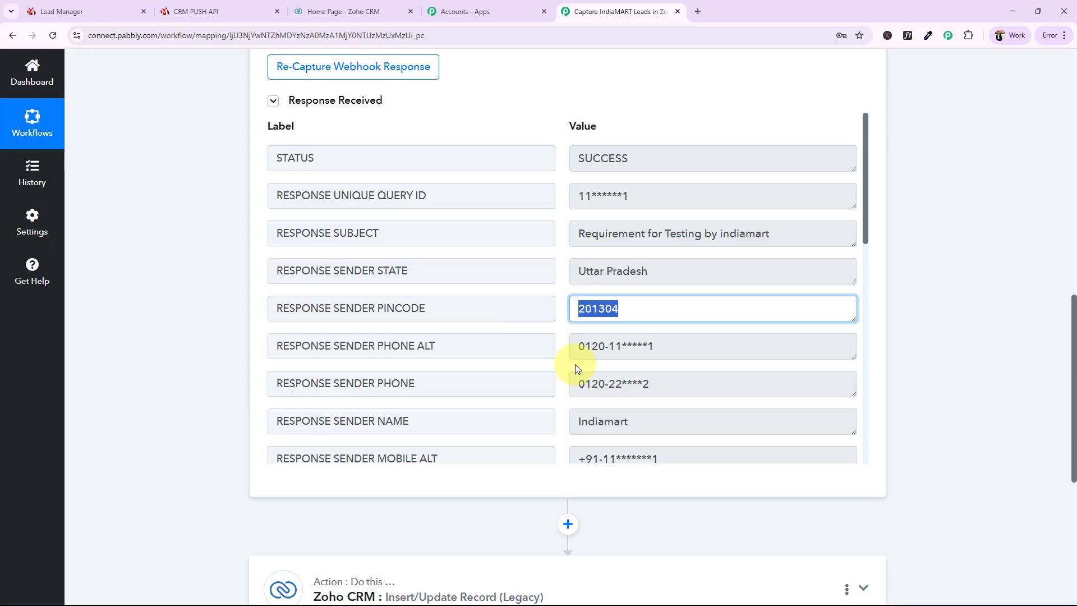
pyautogui.click(634, 422)
pyautogui.click(595, 385)
# - Review the remaining fields of the captured IndiaMART response, including the query message, and collapse the trigger
pyautogui.scroll(-3, 635, 330)
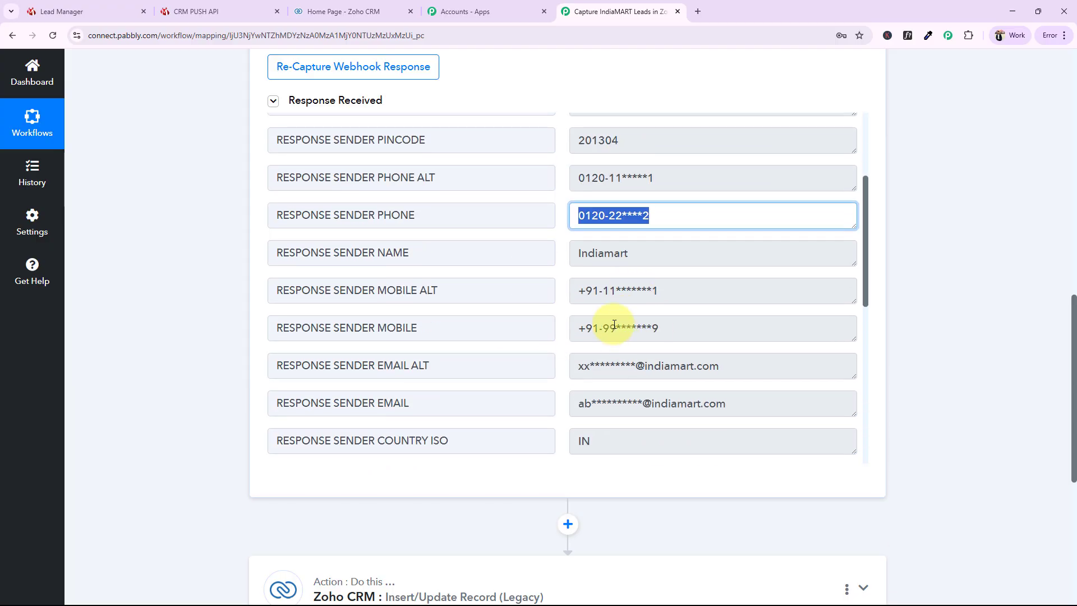
pyautogui.scroll(-1, 729, 354)
pyautogui.scroll(-3, 704, 355)
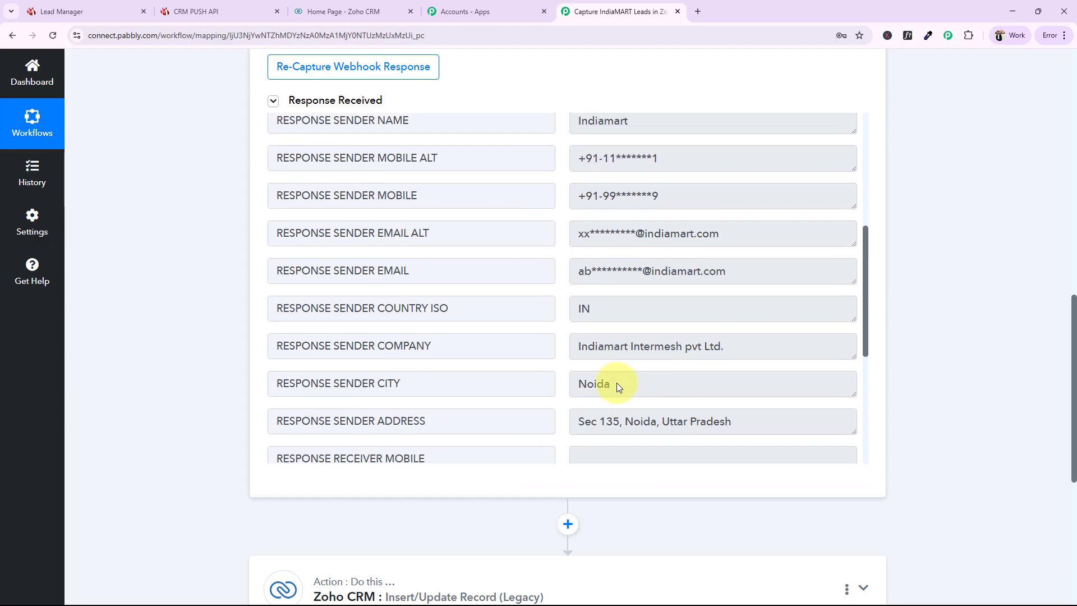
pyautogui.scroll(-4, 752, 334)
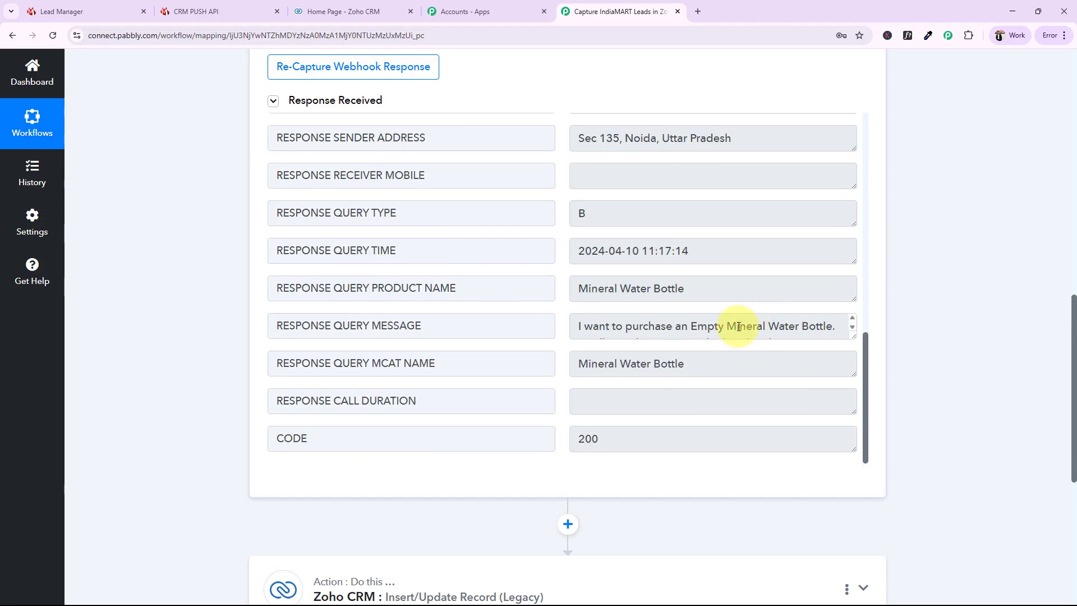
pyautogui.moveTo(1073, 397); pyautogui.dragTo(1071, 146)
pyautogui.scroll(3, 961, 145)
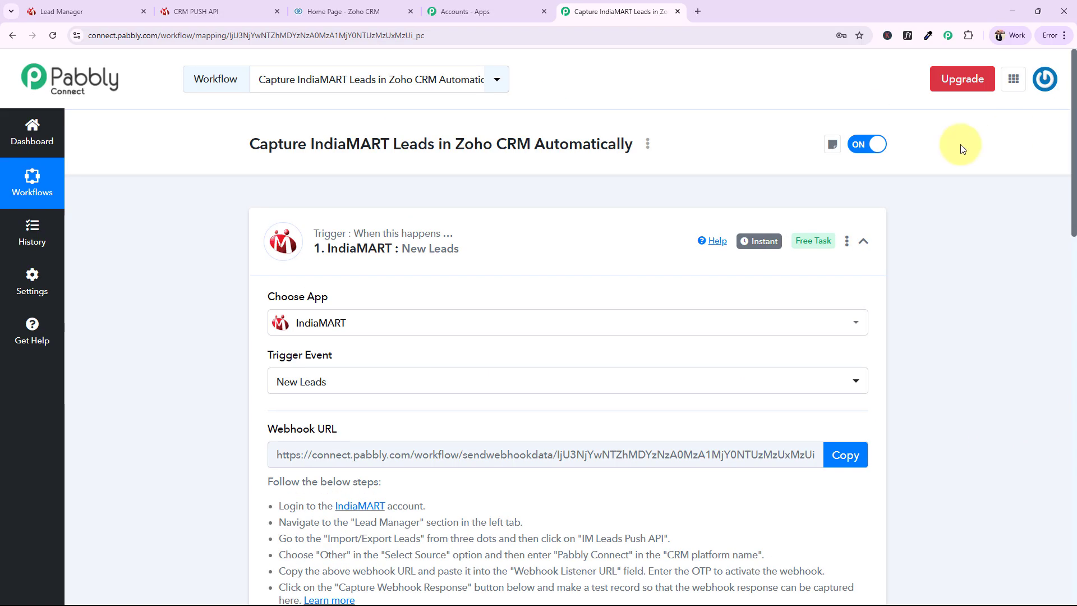
pyautogui.click(520, 242)
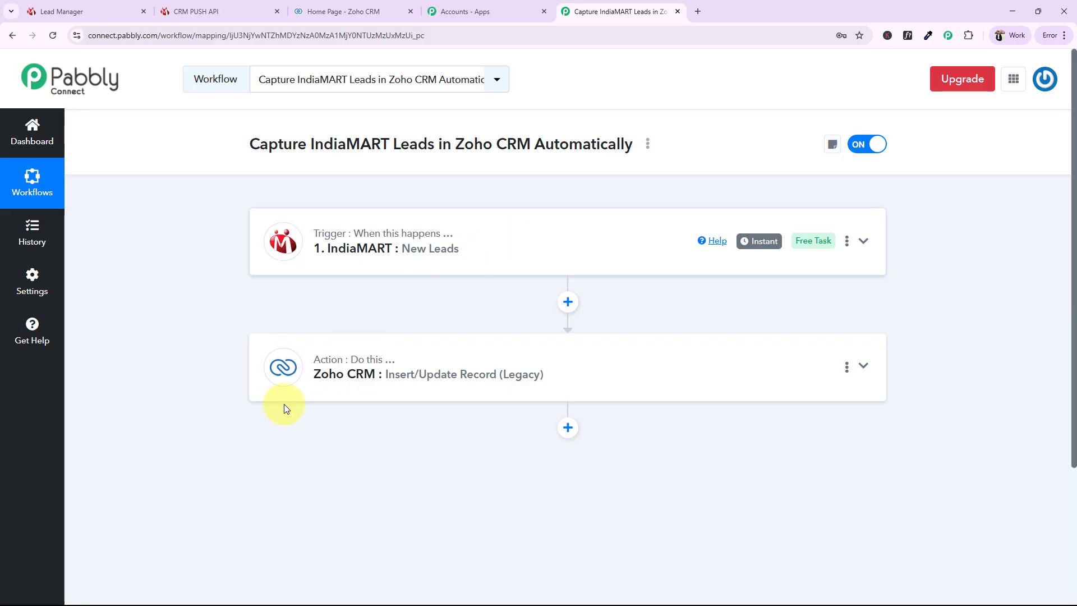
# - Open the Zoho CRM Insert/Update Record (Legacy) action and start adding a new Zoho CRM connection
pyautogui.click(373, 378)
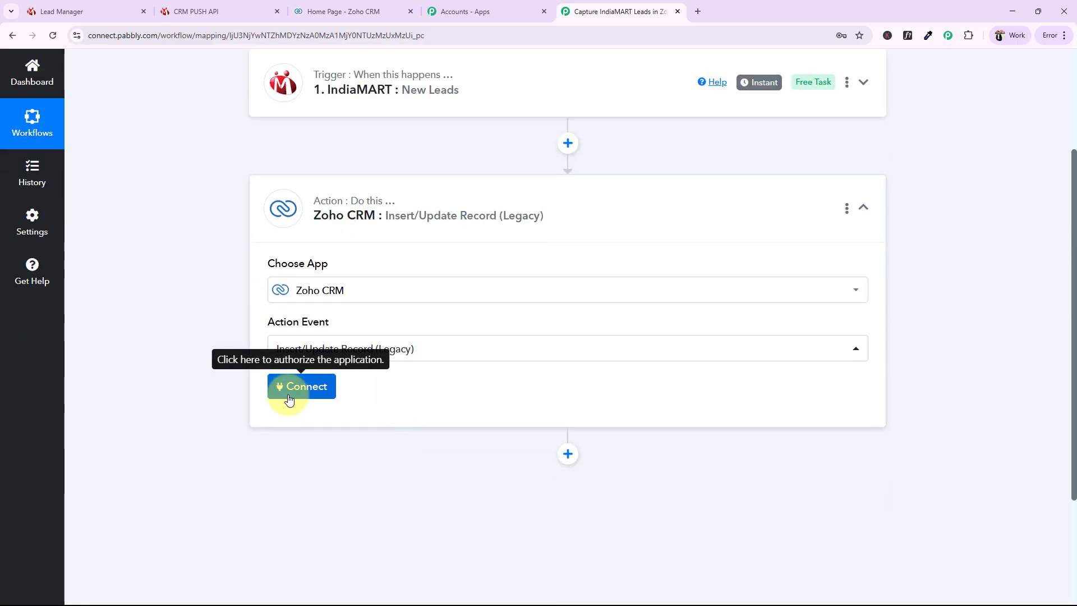
pyautogui.click(297, 403)
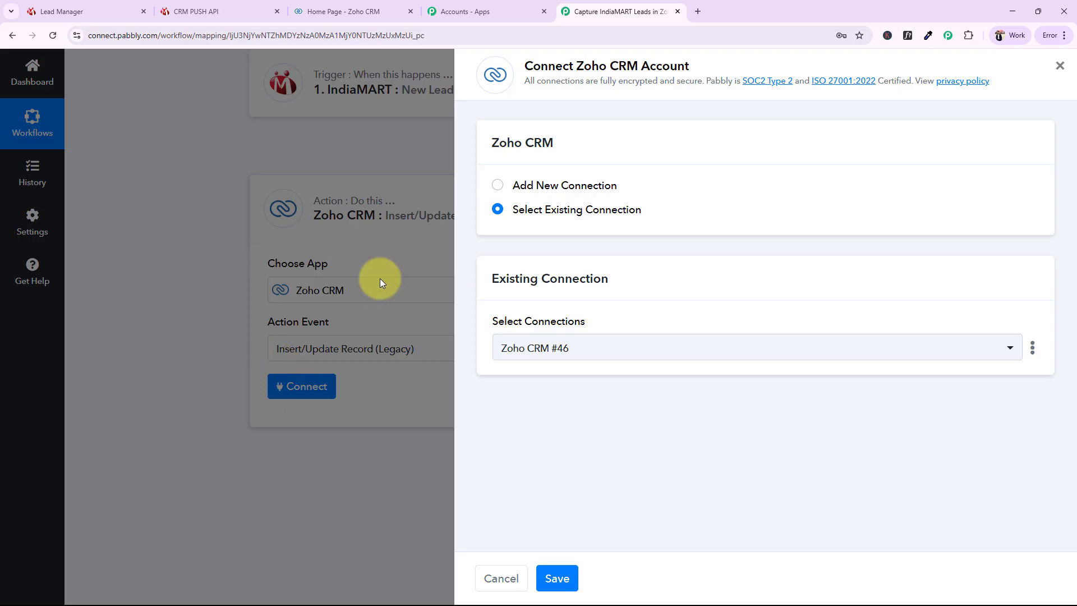
pyautogui.click(497, 188)
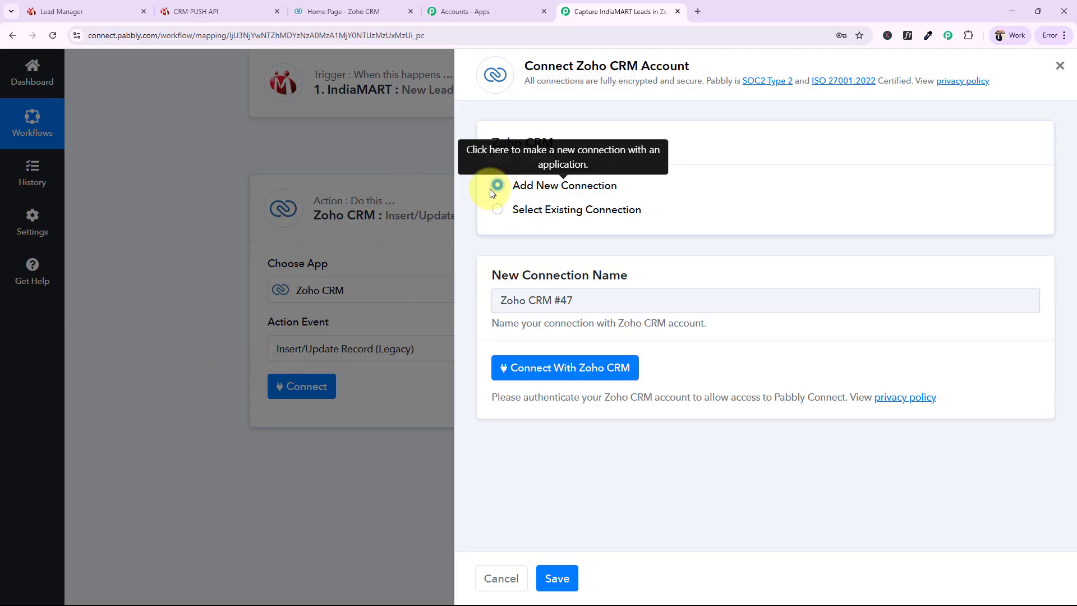
pyautogui.click(557, 371)
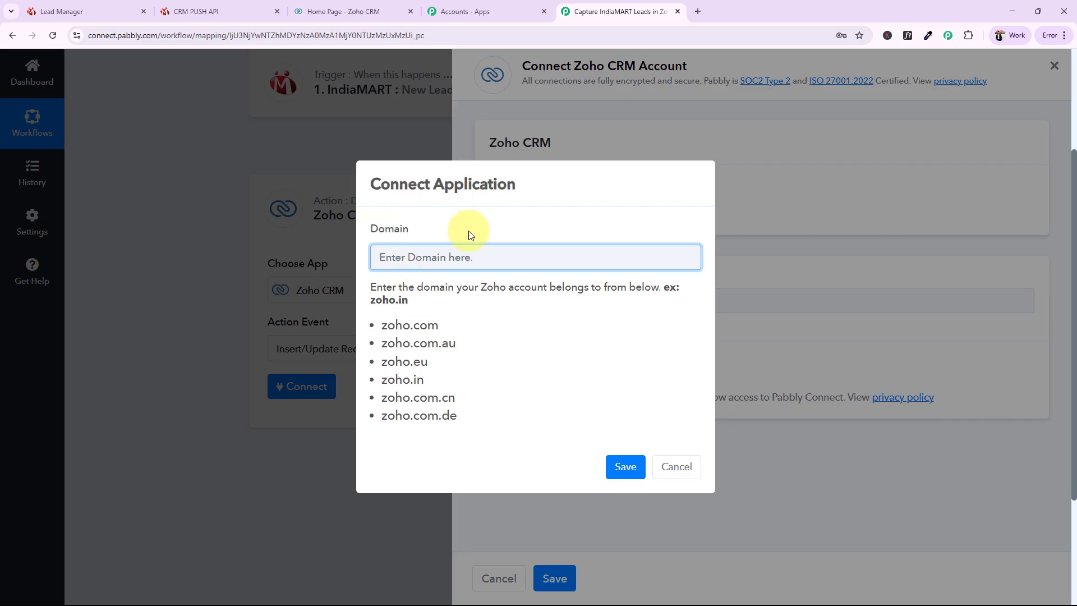
# - Check the Zoho account's domain in its web address, set the connection domain to zoho.com, and authorize Pabbly Connect's access
pyautogui.click(359, 10)
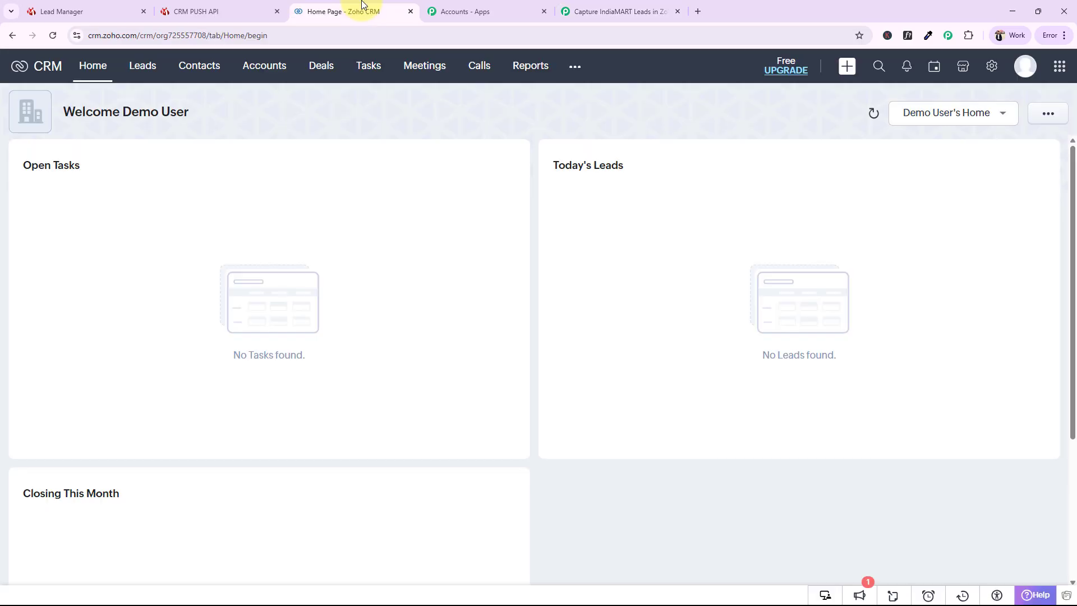
pyautogui.click(141, 35)
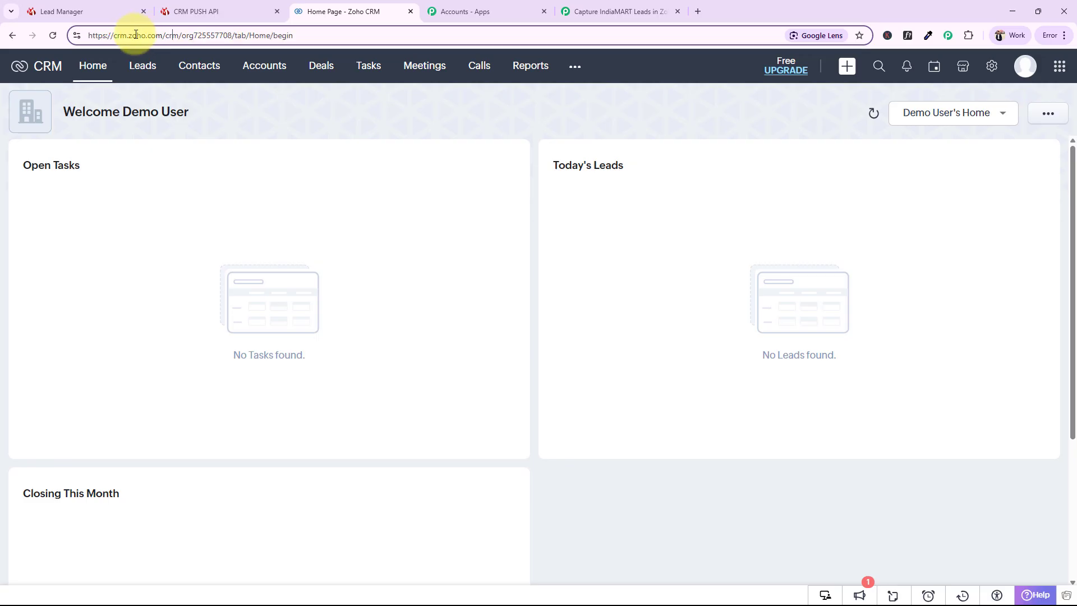
pyautogui.click(564, 10)
pyautogui.moveTo(379, 325); pyautogui.dragTo(456, 329)
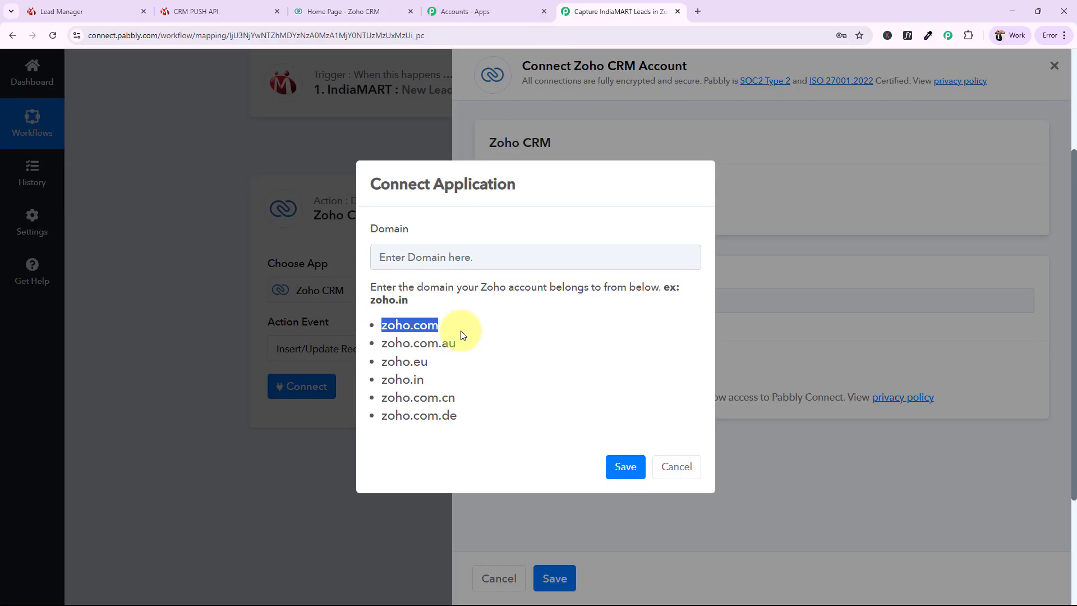
pyautogui.click(427, 252)
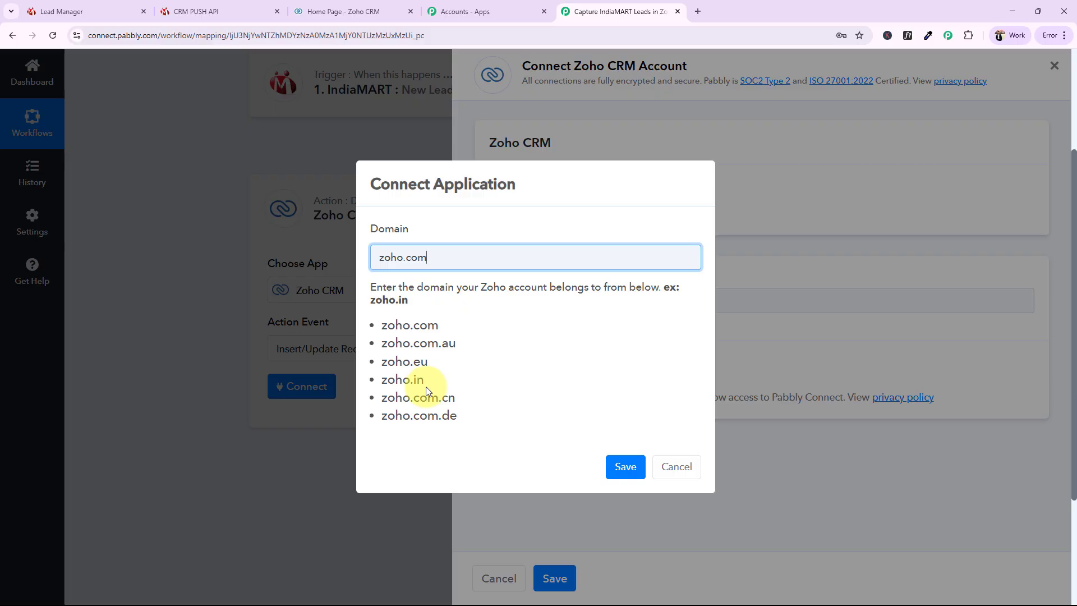
pyautogui.click(614, 468)
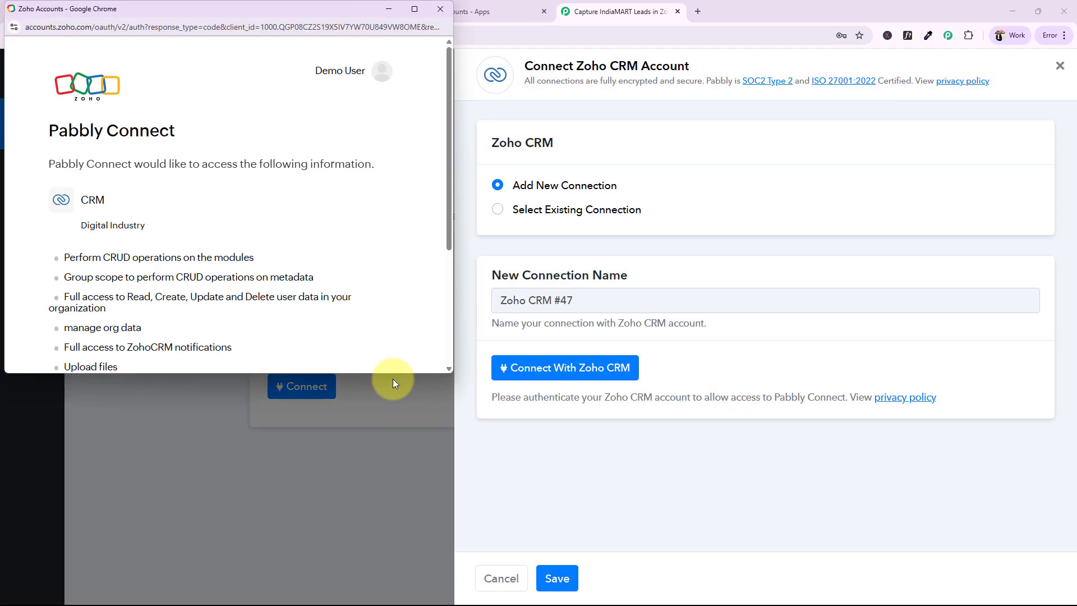
pyautogui.scroll(-4, 255, 240)
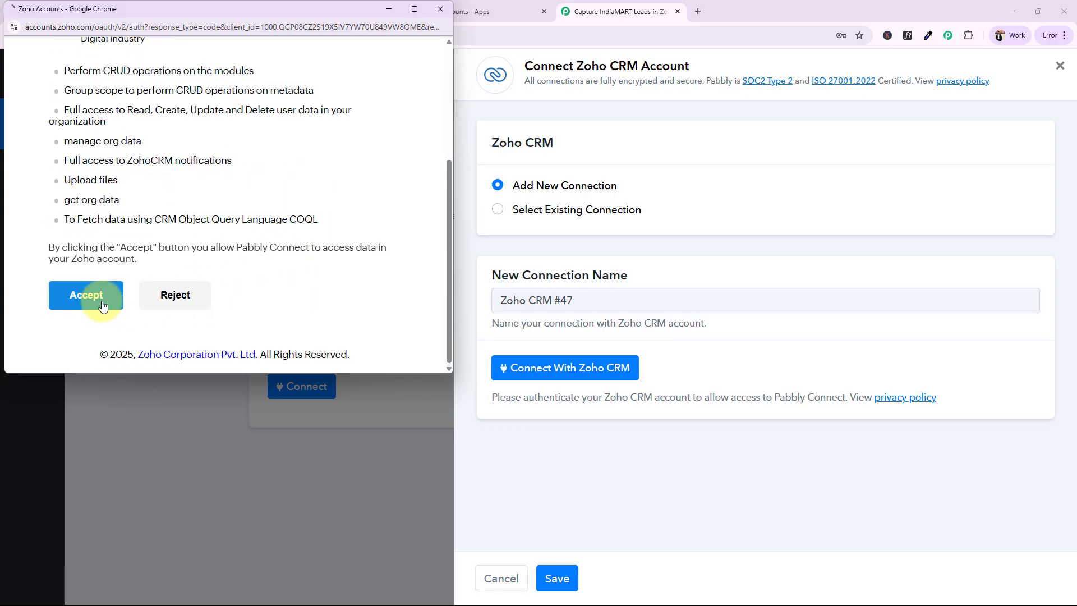
pyautogui.click(102, 305)
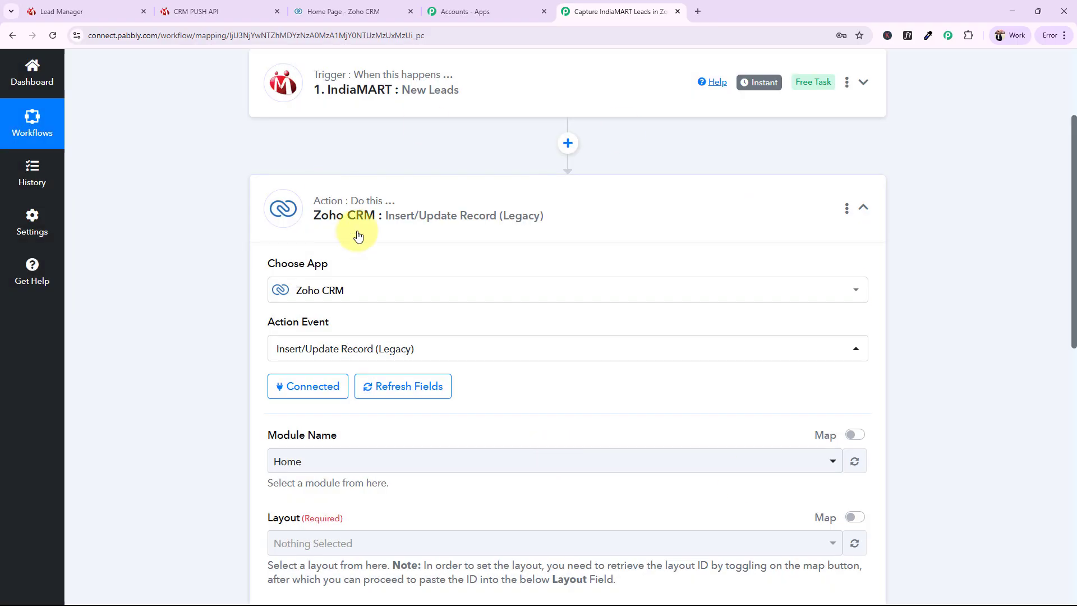
# - Set the module of the Zoho CRM action to Leads
pyautogui.scroll(-4, 177, 323)
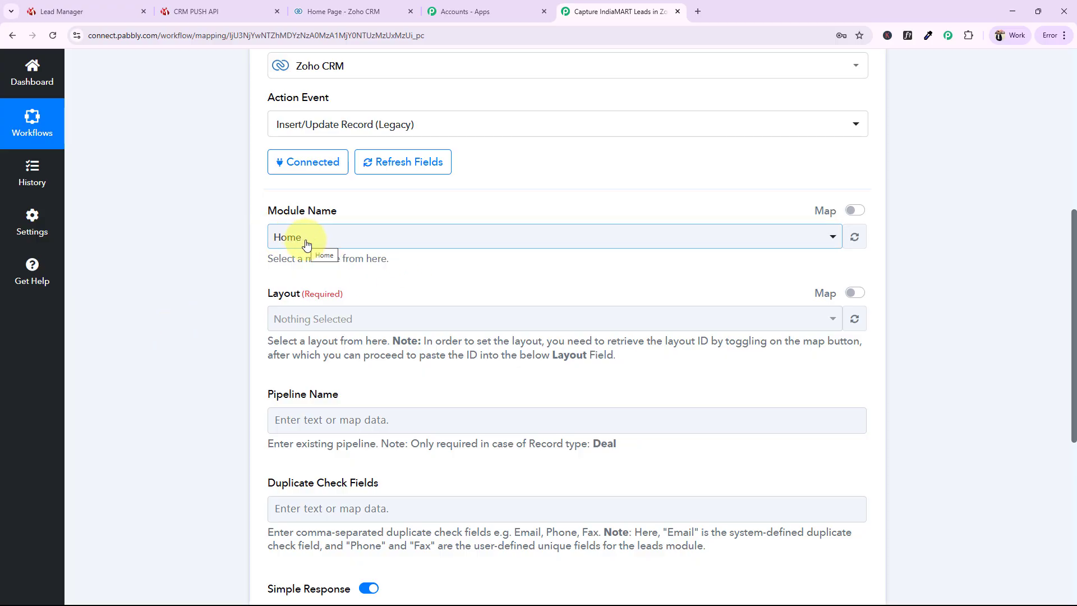
pyautogui.click(306, 244)
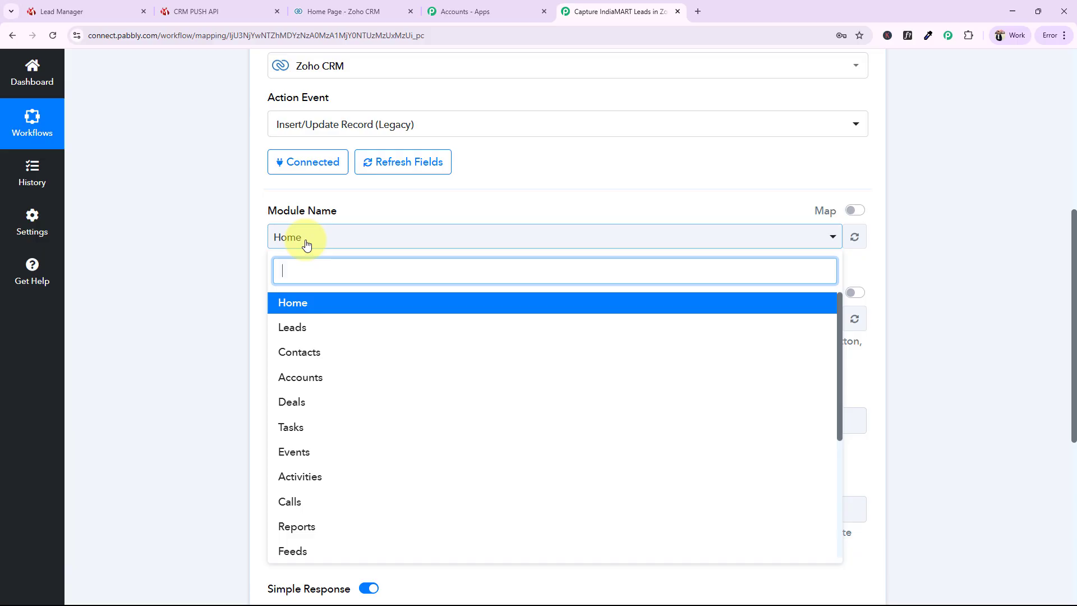
pyautogui.click(292, 324)
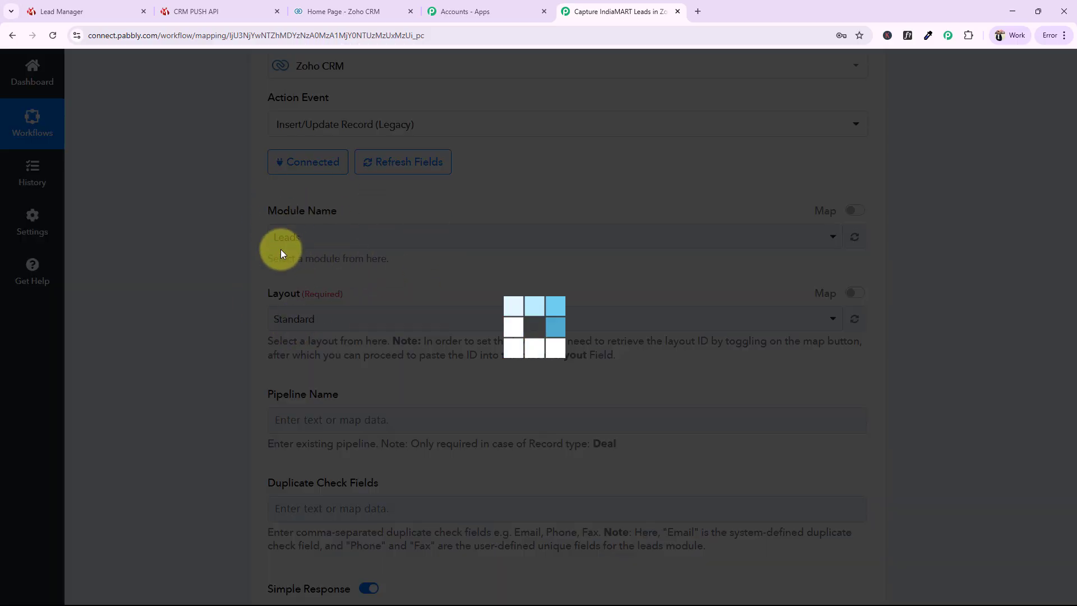
# - Look through the lead fields of the Zoho CRM action that can be mapped from the IndiaMART trigger
pyautogui.scroll(-10, 282, 317)
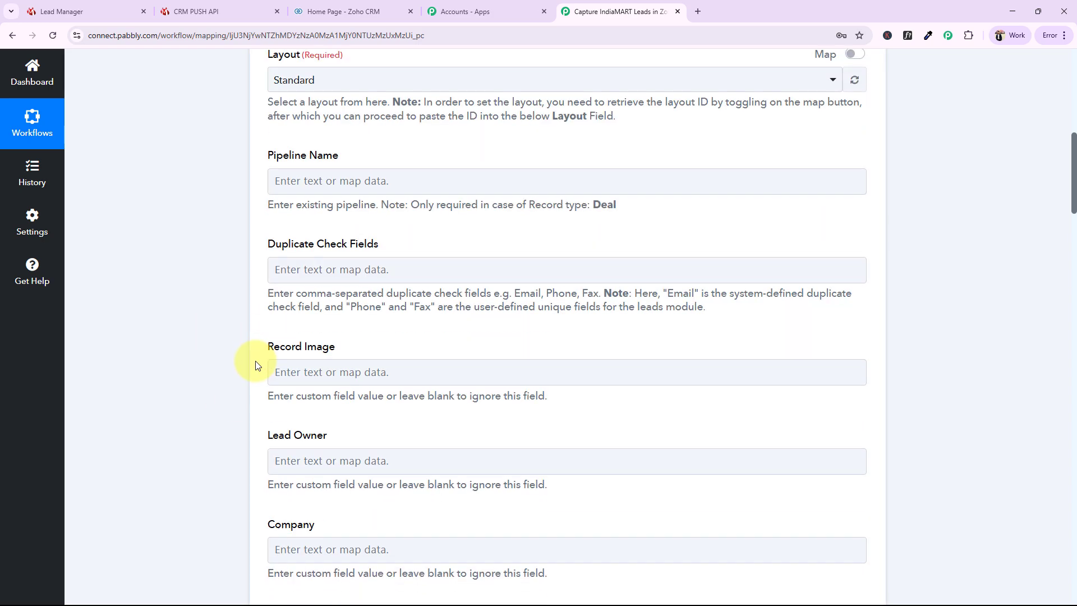
pyautogui.scroll(-16, 340, 359)
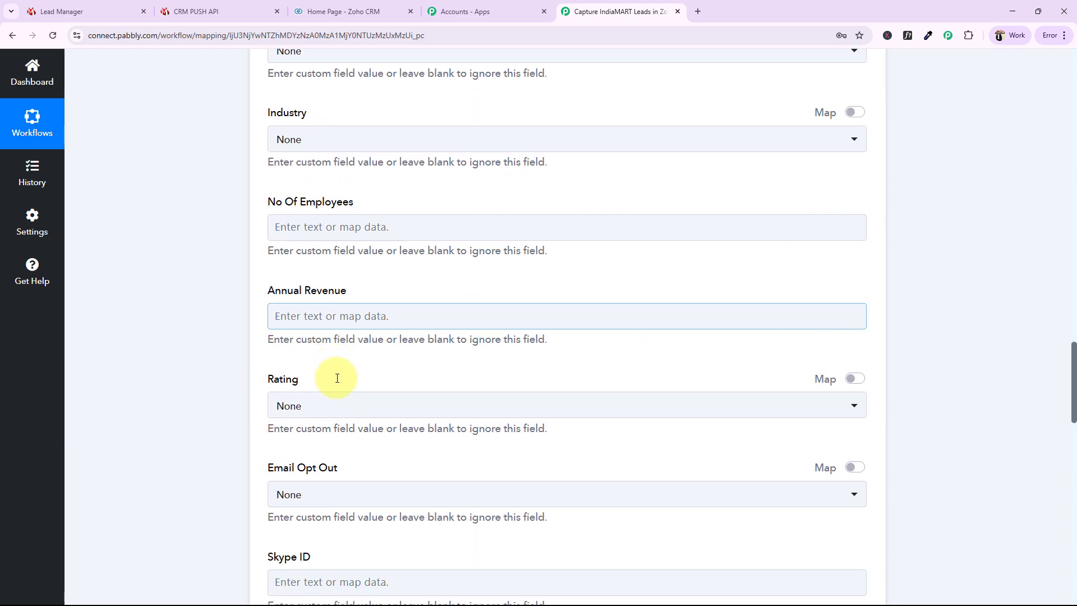
pyautogui.moveTo(1074, 380); pyautogui.dragTo(1072, 143)
pyautogui.scroll(-2, 514, 320)
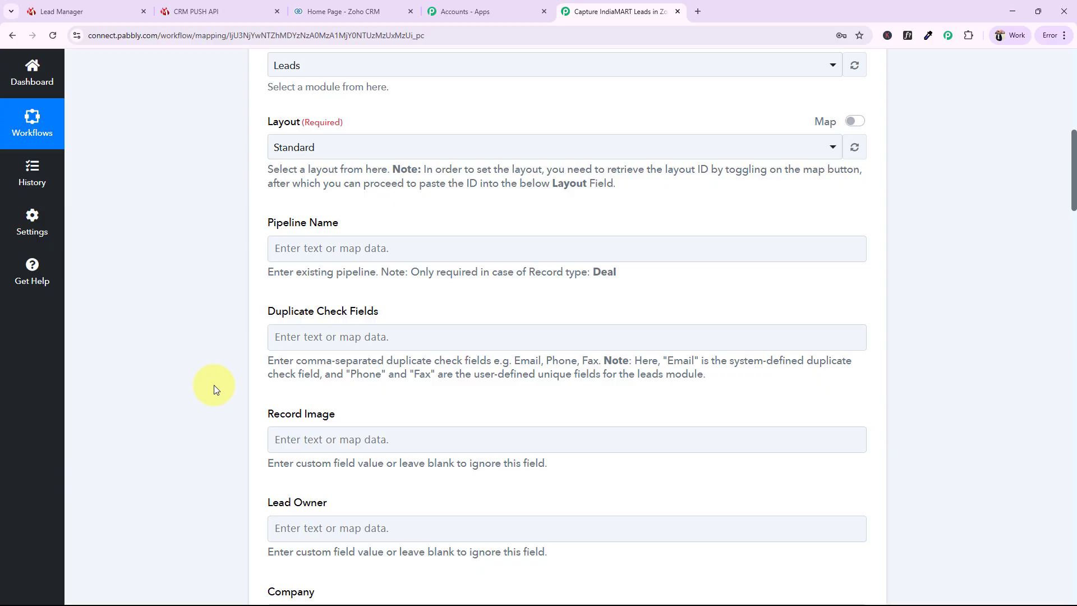
pyautogui.scroll(10, 220, 422)
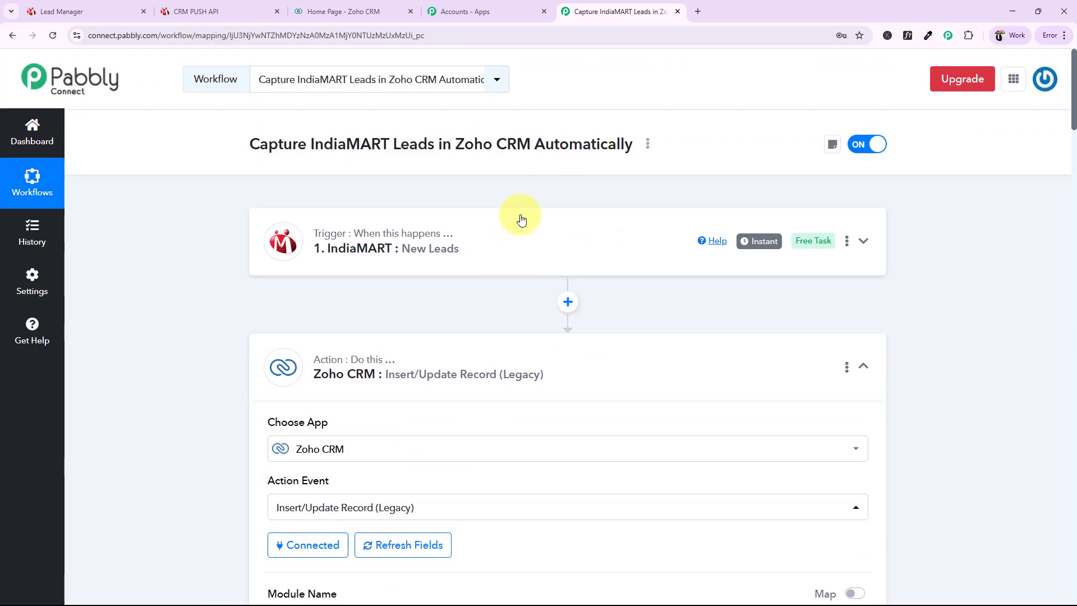
pyautogui.scroll(-11, 253, 359)
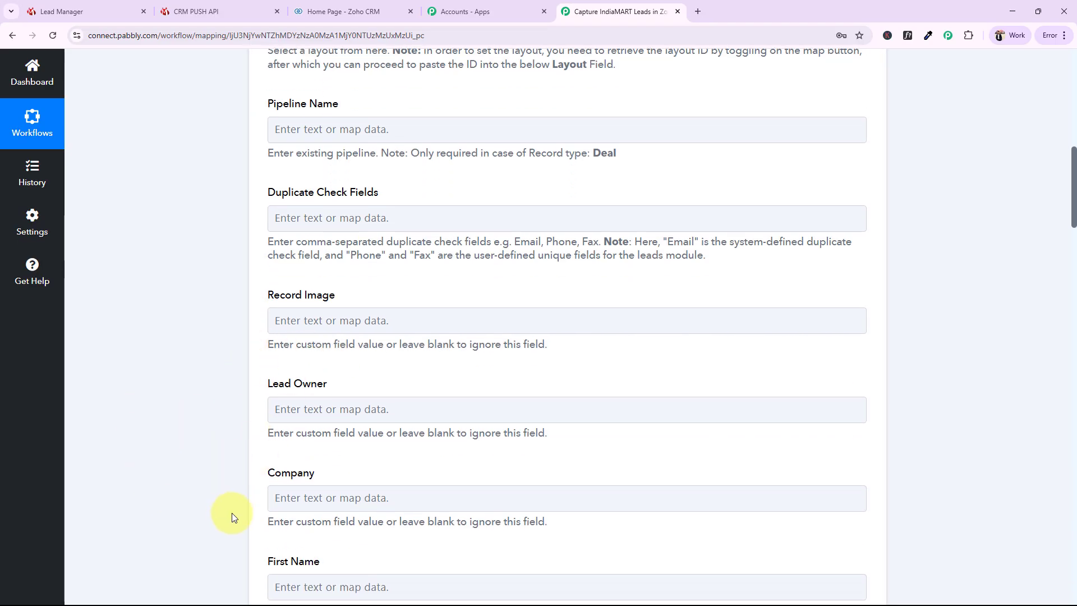
pyautogui.scroll(-5, 231, 512)
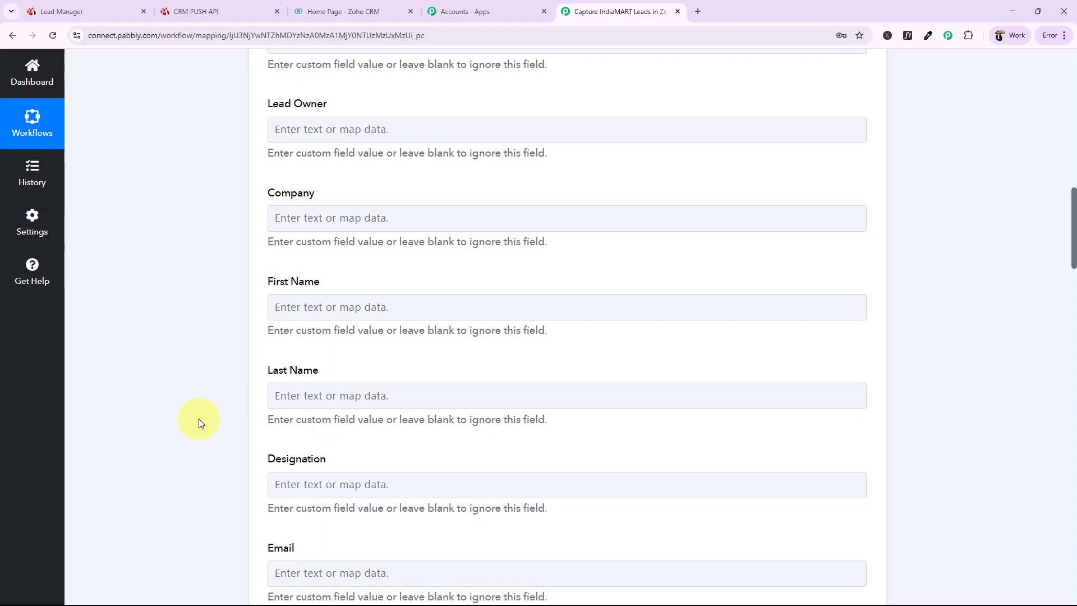
# - Map the First Name field to RESPONSE SENDER NAME from the IndiaMART New Leads response
pyautogui.click(268, 394)
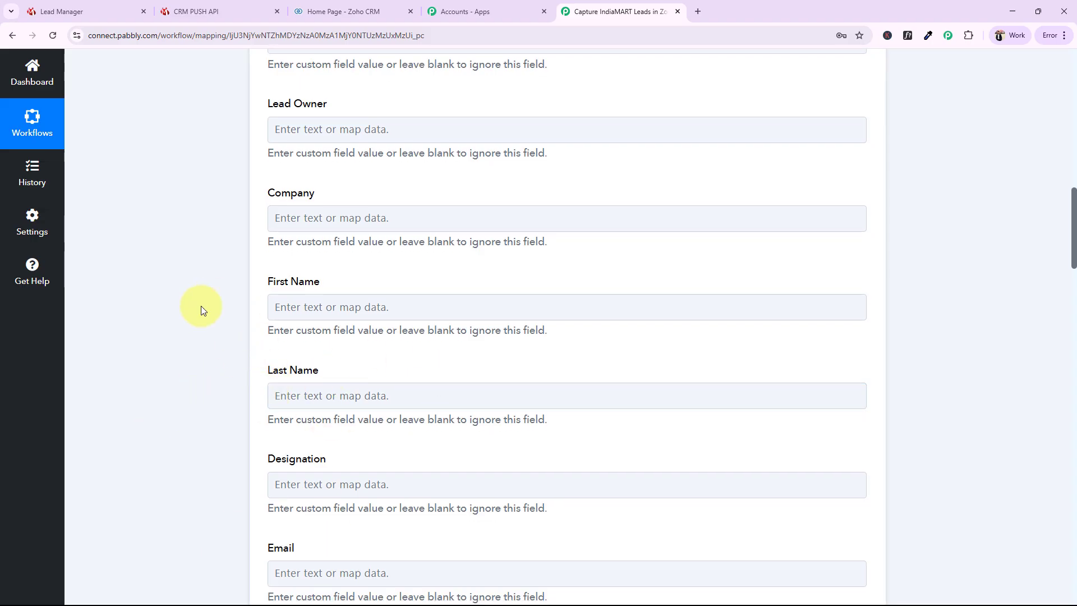
pyautogui.scroll(-2, 202, 307)
pyautogui.click(306, 194)
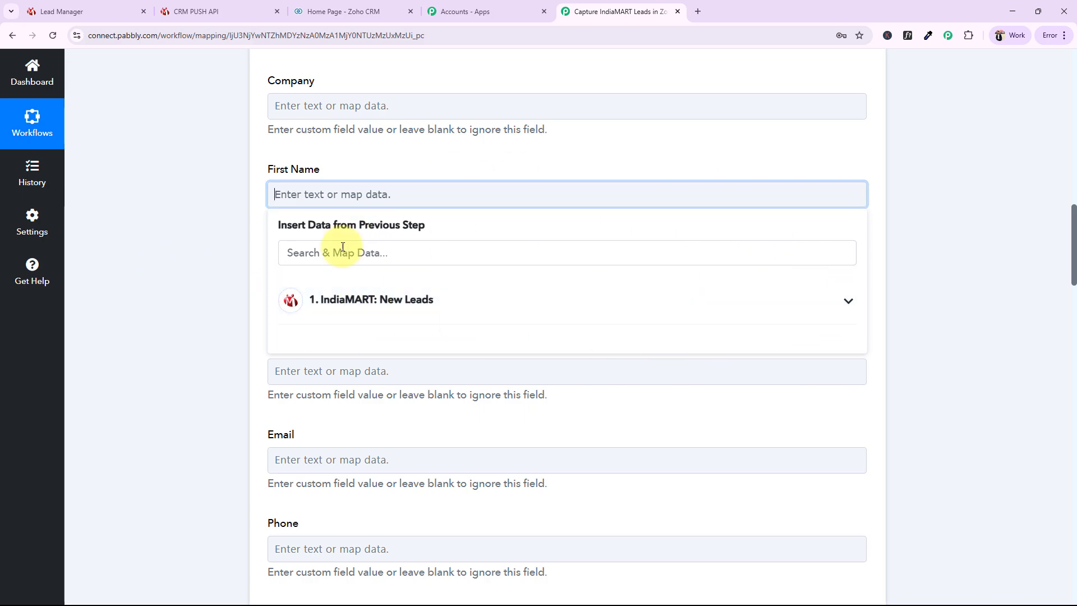
pyautogui.click(847, 303)
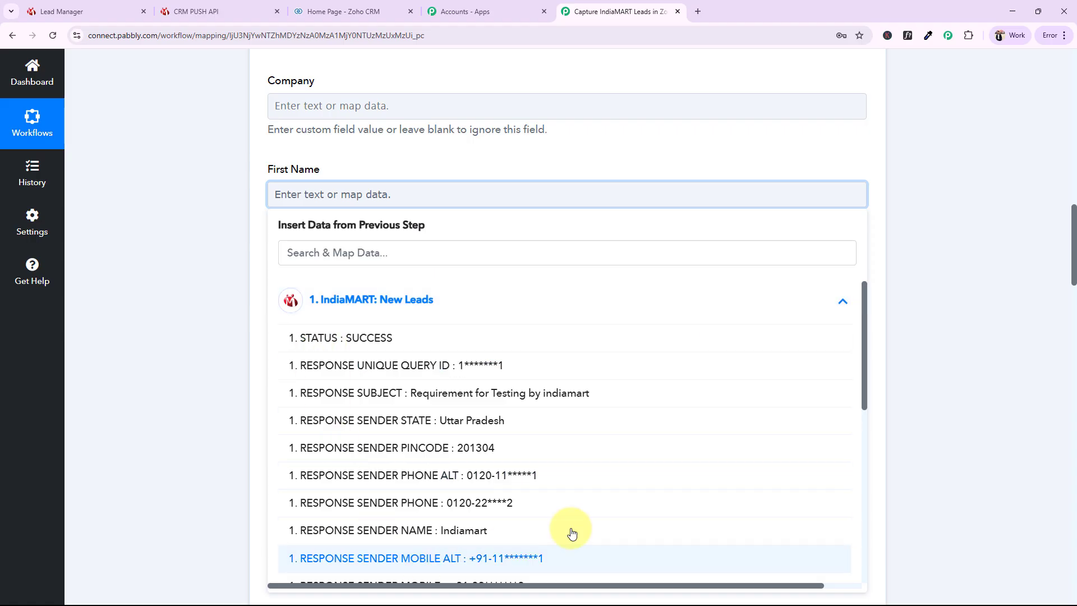
pyautogui.scroll(-1, 336, 477)
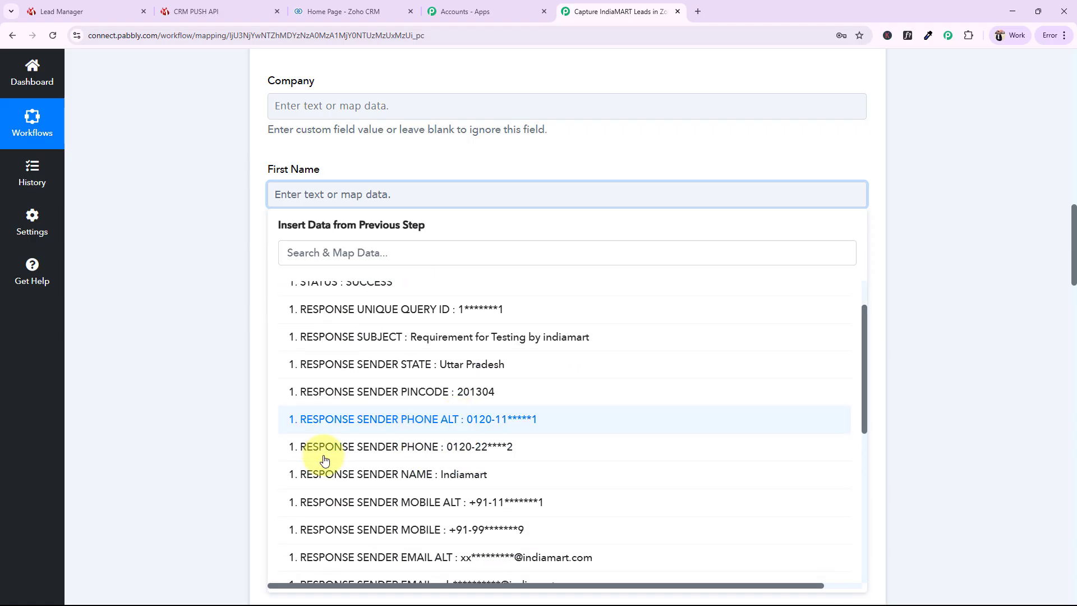
pyautogui.click(395, 480)
pyautogui.click(184, 295)
# - Map the Last Name field to RESPONSE SENDER NAME from the IndiaMART trigger as well
pyautogui.click(284, 290)
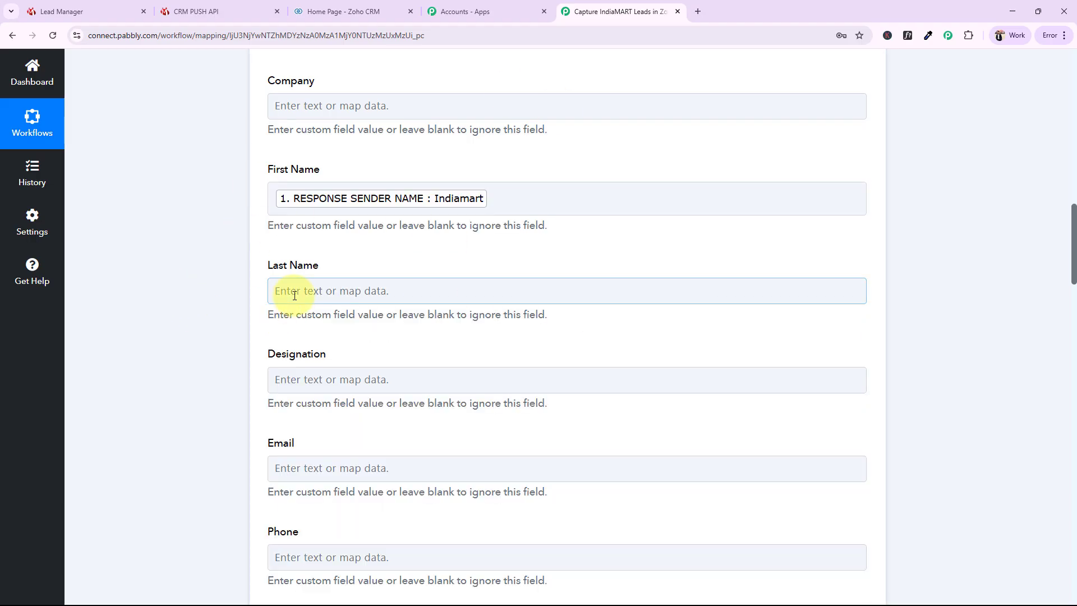
pyautogui.click(308, 414)
pyautogui.scroll(-1, 388, 499)
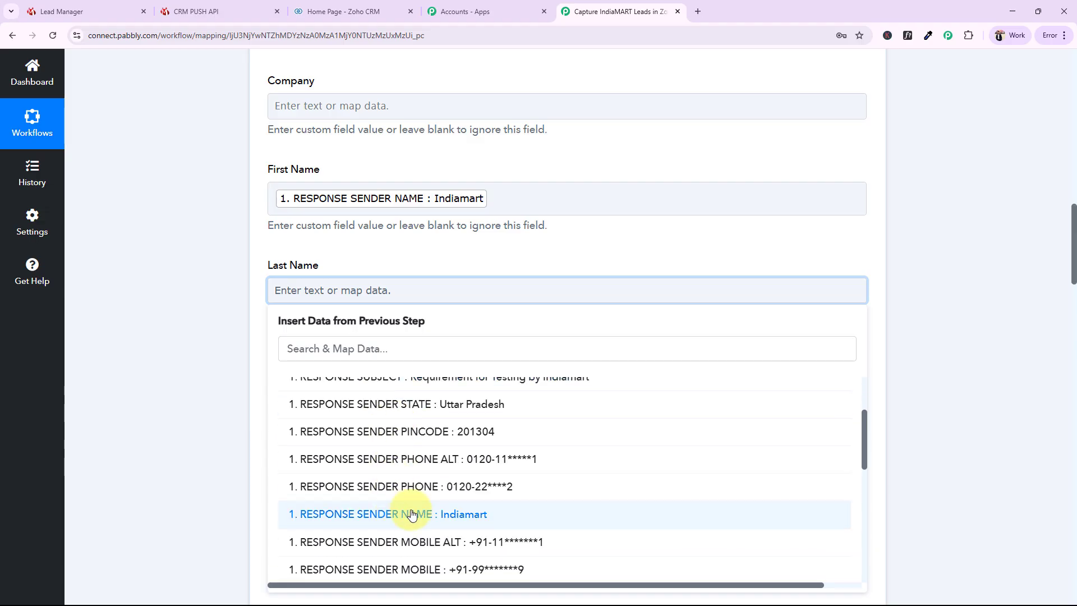
pyautogui.click(396, 512)
pyautogui.click(197, 359)
pyautogui.scroll(-3, 168, 372)
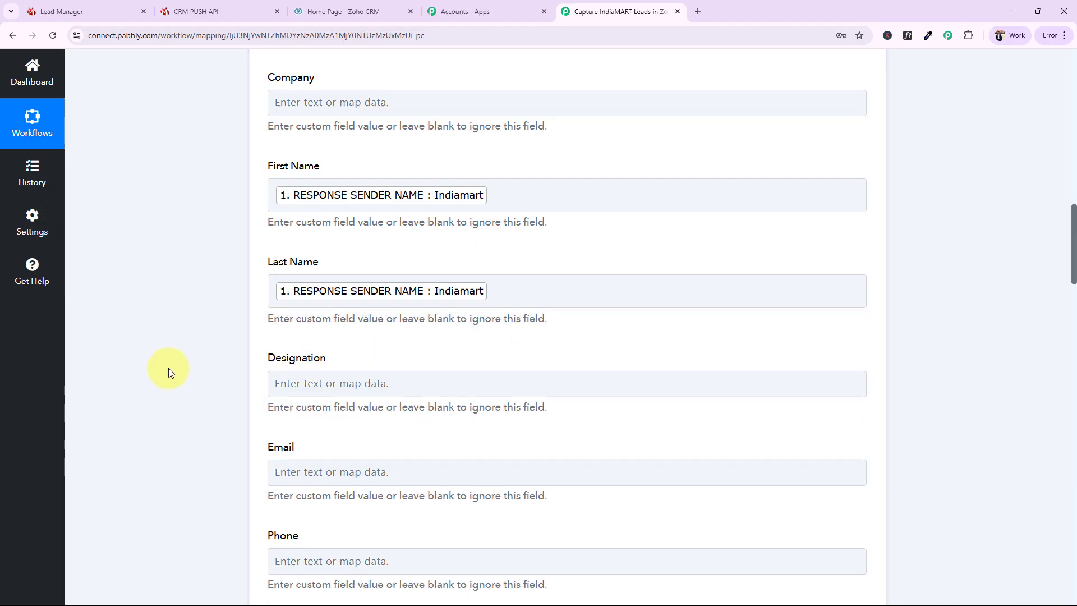
# - Map the Email field to RESPONSE SENDER EMAIL from the IndiaMART New Leads response
pyautogui.click(328, 304)
pyautogui.click(286, 421)
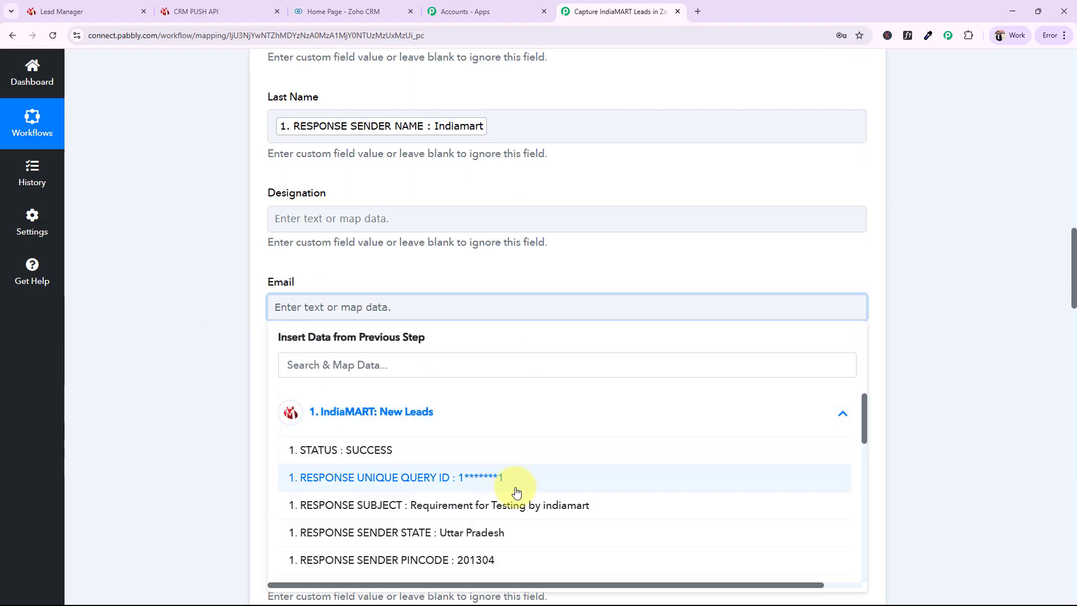
pyautogui.scroll(-3, 577, 501)
pyautogui.scroll(-2, 443, 502)
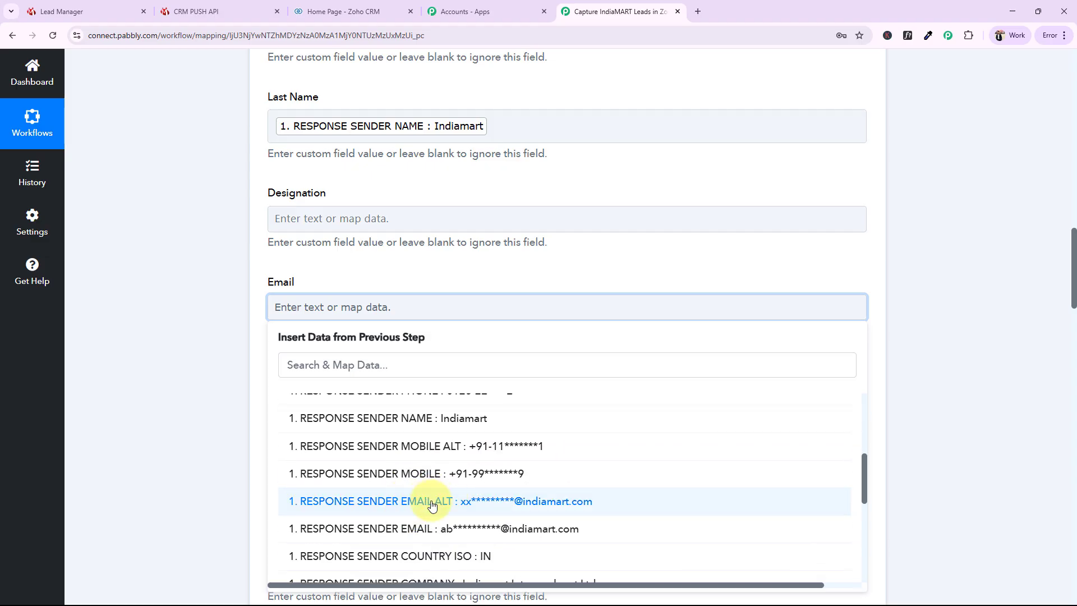
pyautogui.click(430, 529)
pyautogui.click(244, 361)
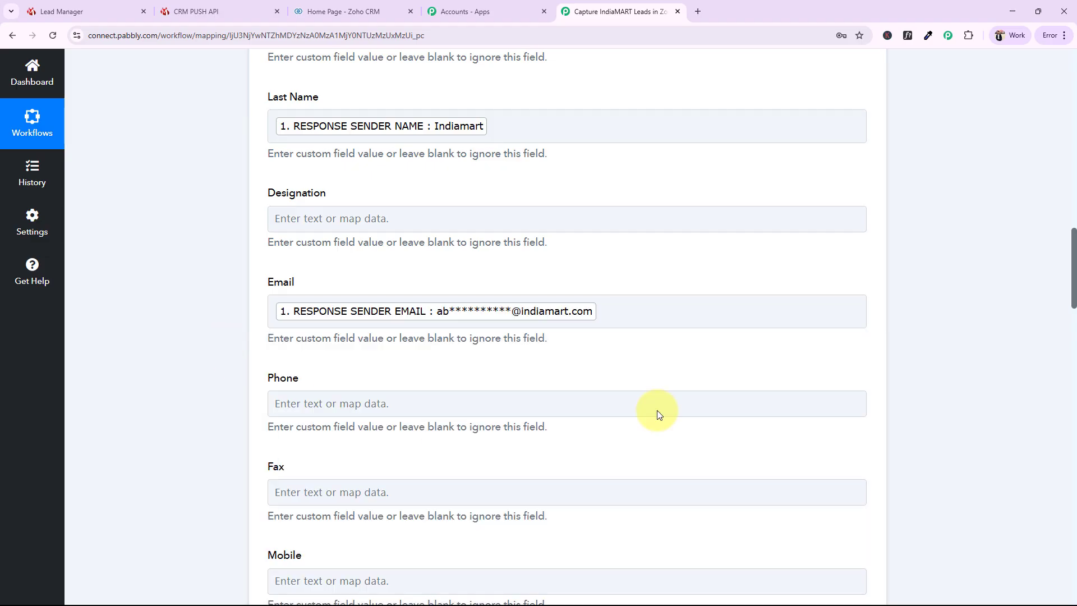
# - Map the Phone field to RESPONSE SENDER PHONE from the IndiaMART trigger
pyautogui.scroll(-3, 217, 305)
pyautogui.click(308, 234)
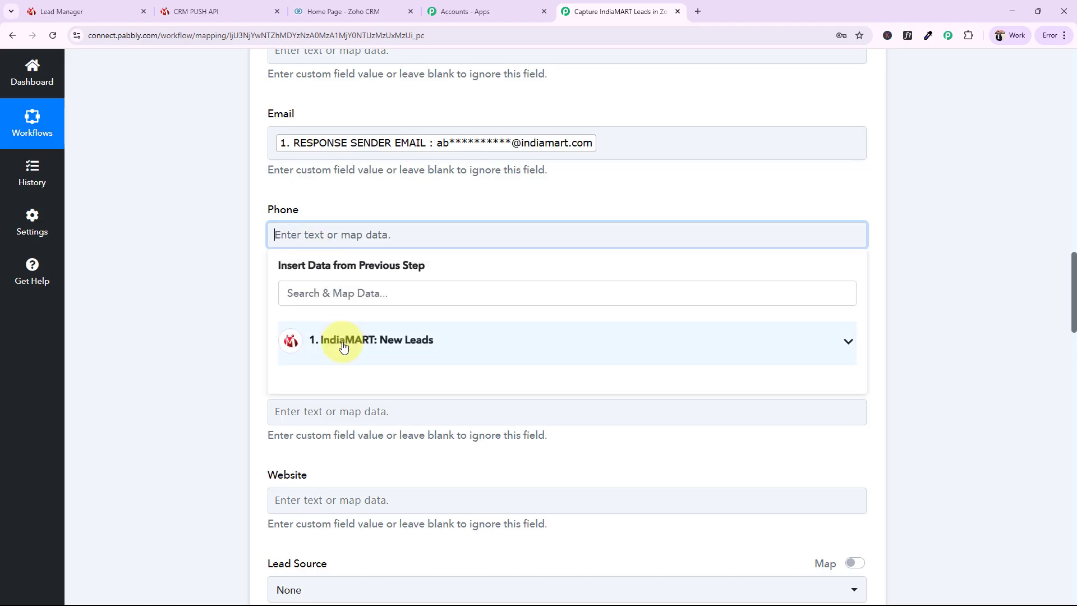
pyautogui.click(343, 344)
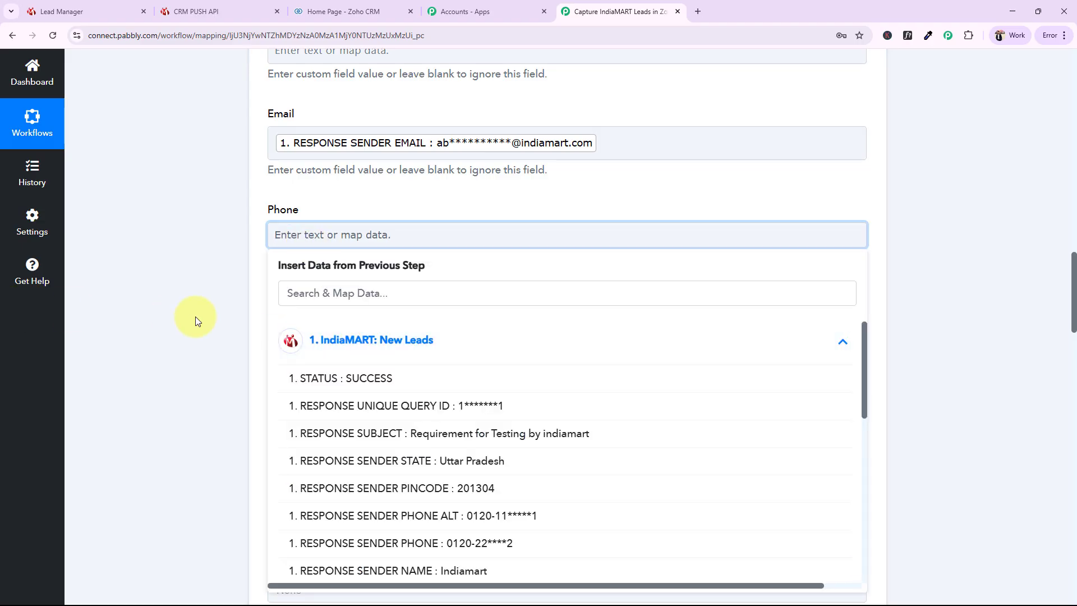
pyautogui.click(373, 543)
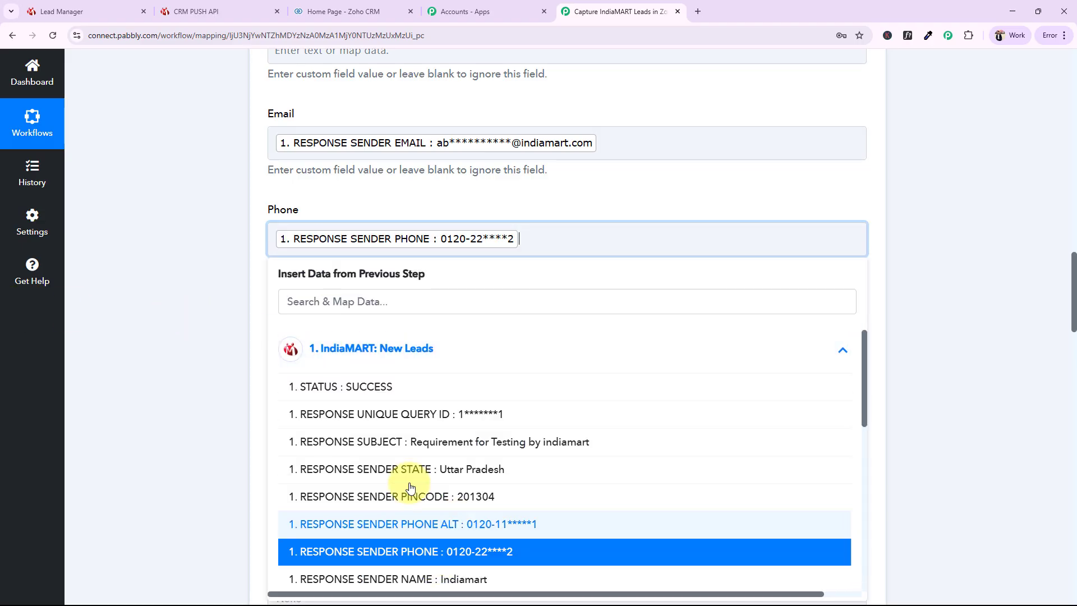
pyautogui.click(264, 351)
# - Map the Mobile field to RESPONSE SENDER MOBILE from the IndiaMART New Leads response
pyautogui.scroll(5, 284, 294)
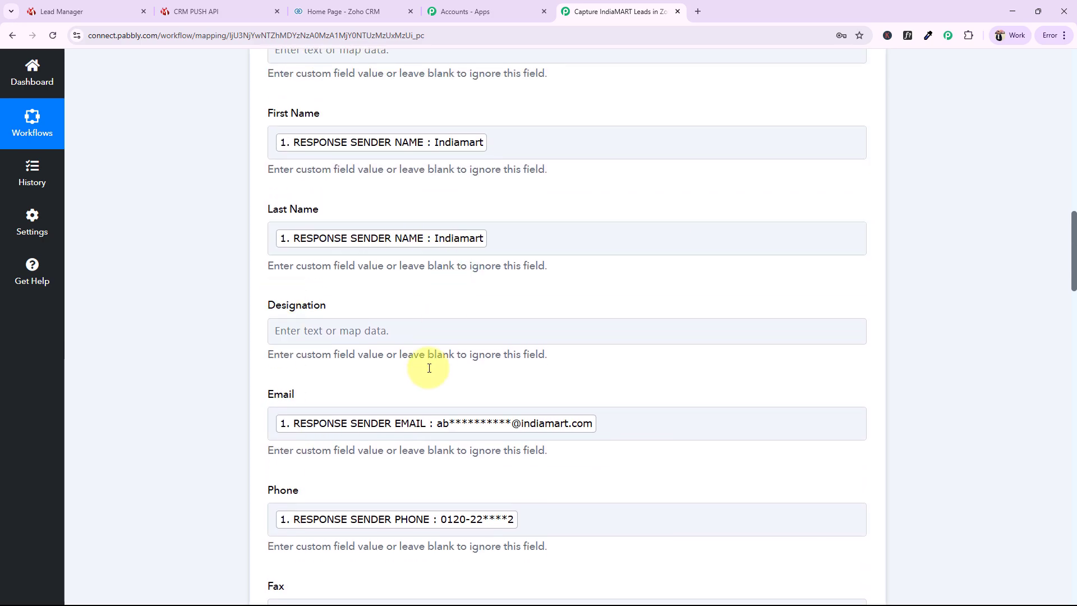
pyautogui.scroll(1, 244, 301)
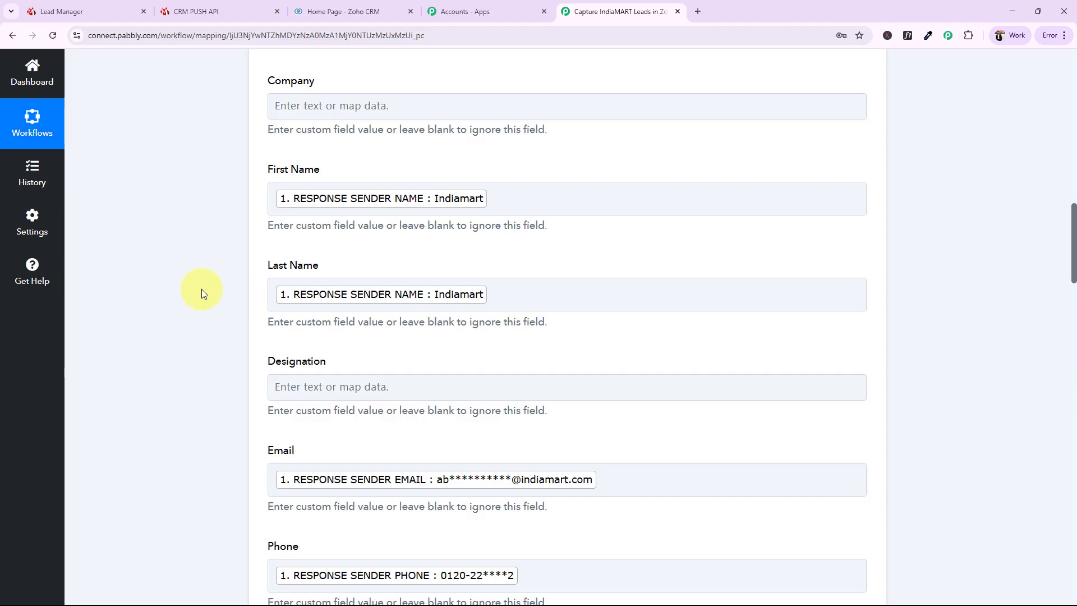
pyautogui.scroll(-3, 203, 290)
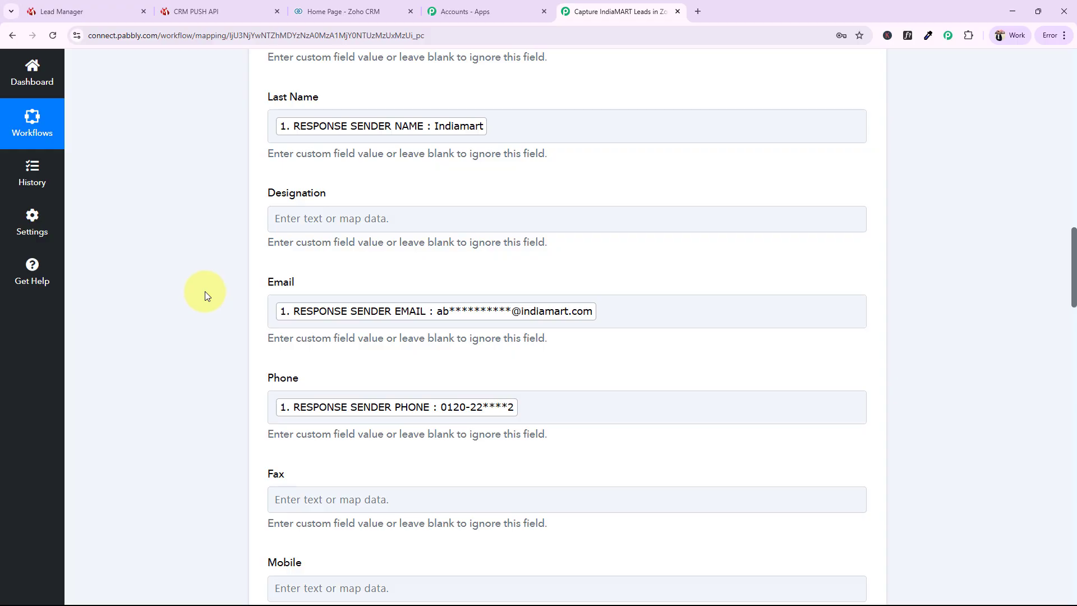
pyautogui.scroll(-5, 204, 292)
pyautogui.click(324, 308)
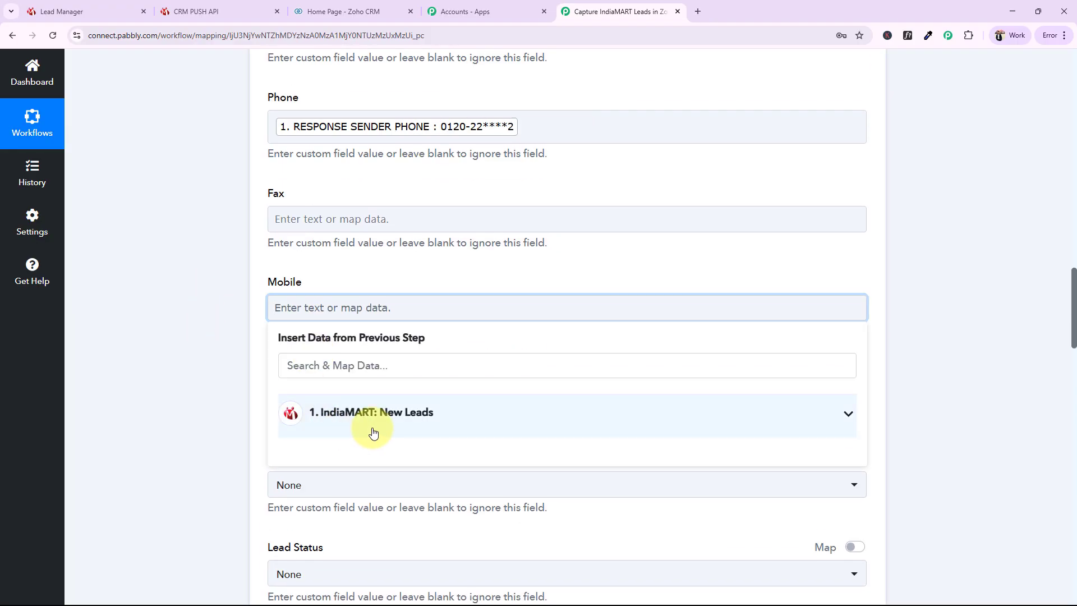
pyautogui.click(373, 426)
pyautogui.scroll(-5, 414, 515)
pyautogui.click(443, 530)
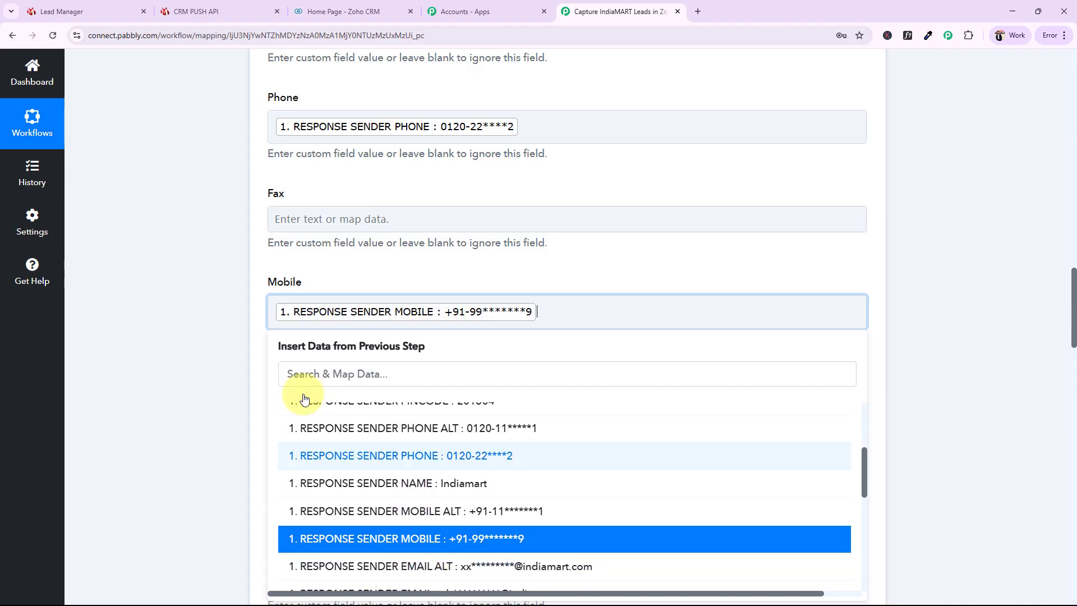
# - Look through the options available for the Lead Source field
pyautogui.scroll(-4, 213, 359)
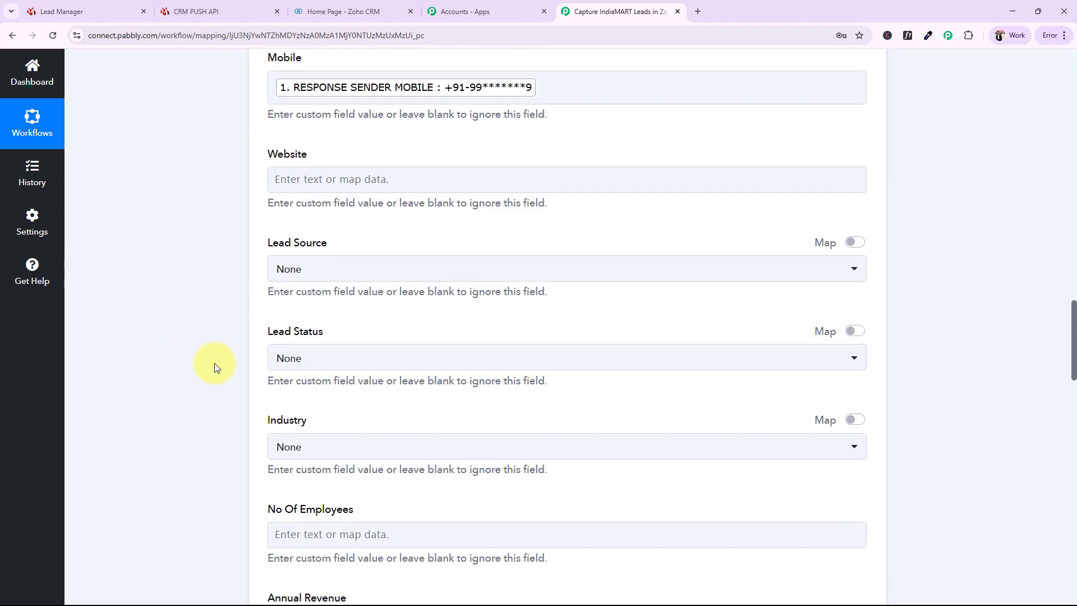
pyautogui.click(288, 273)
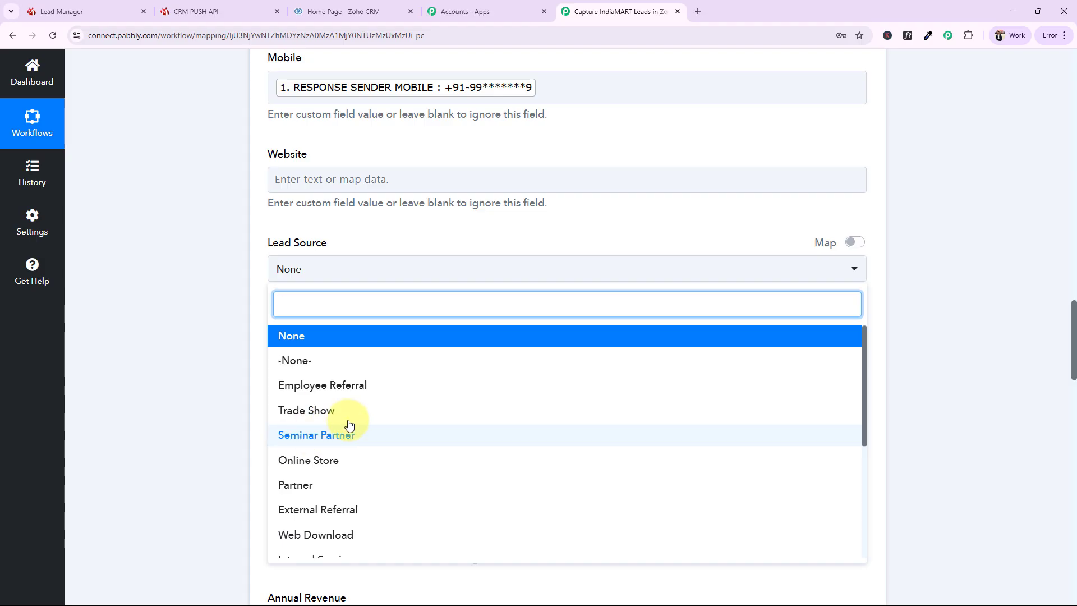
pyautogui.scroll(-2, 343, 420)
pyautogui.scroll(-2, 359, 449)
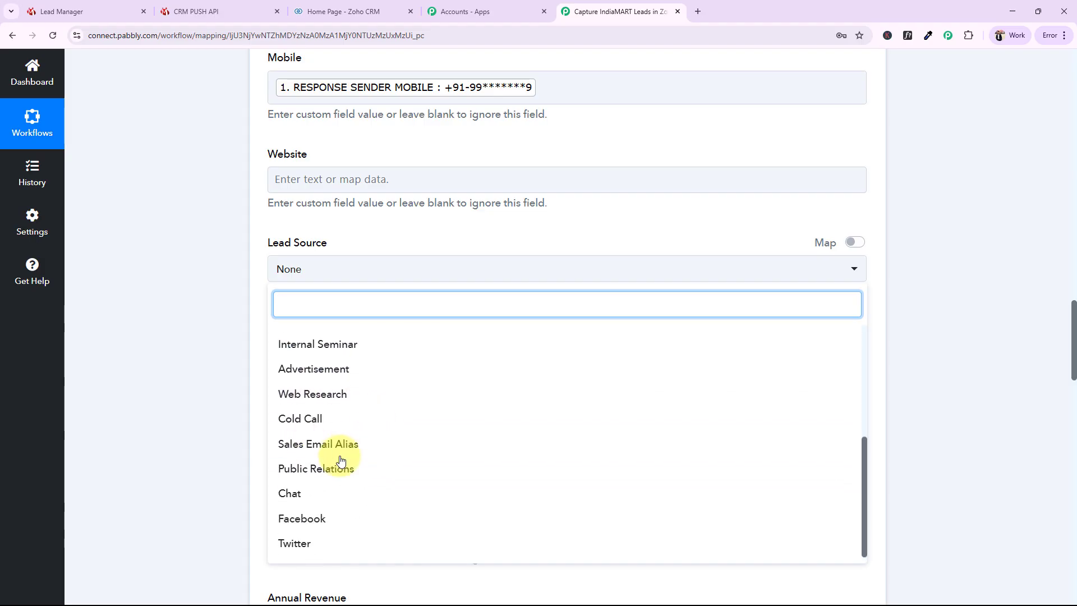
pyautogui.click(202, 437)
# - Set the Lead Status of the Zoho CRM lead to Attempted to Contact
pyautogui.scroll(-4, 175, 382)
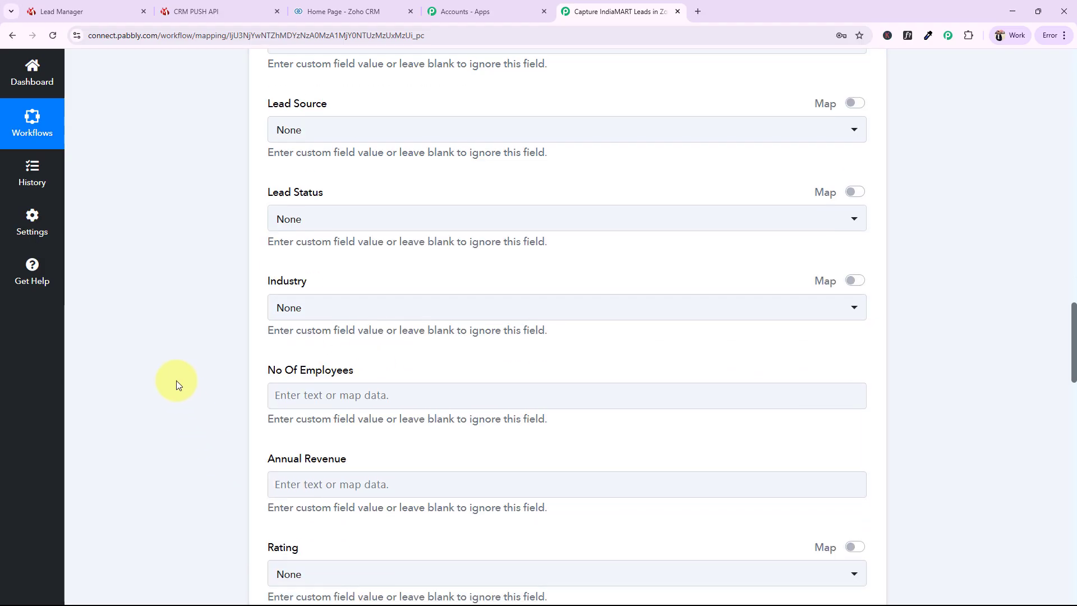
pyautogui.click(301, 131)
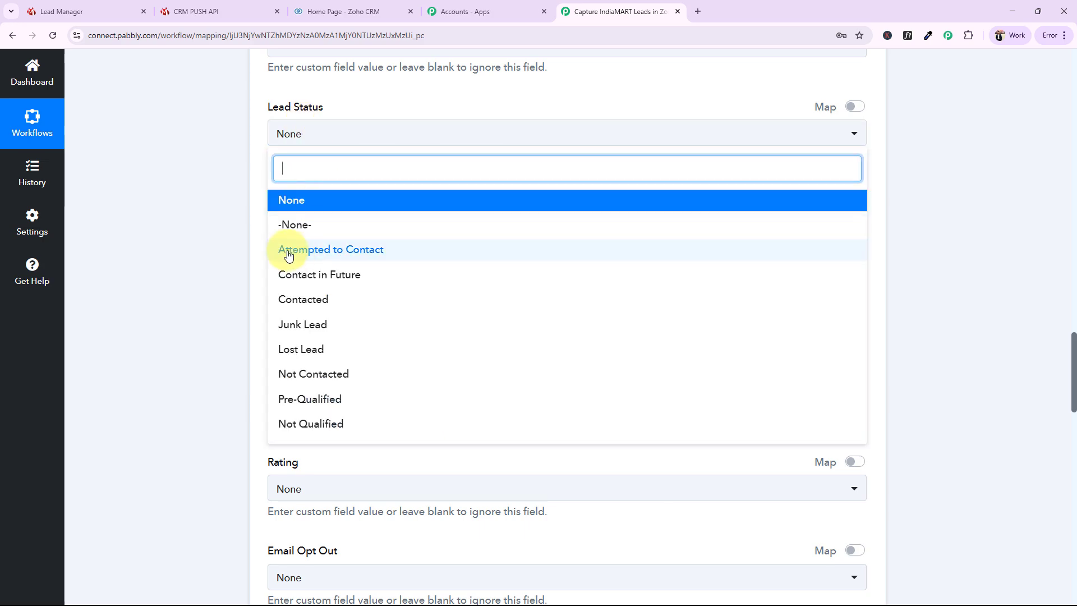
pyautogui.click(355, 258)
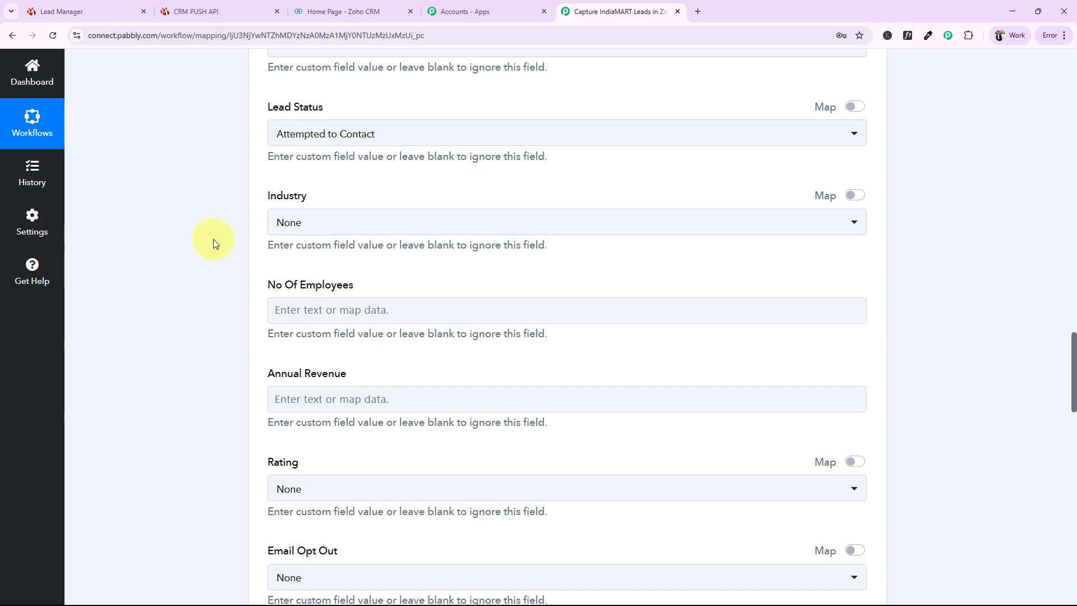
# - Find the city value in the IndiaMART trigger data and map the City field to RESPONSE SENDER CITY
pyautogui.scroll(-7, 213, 239)
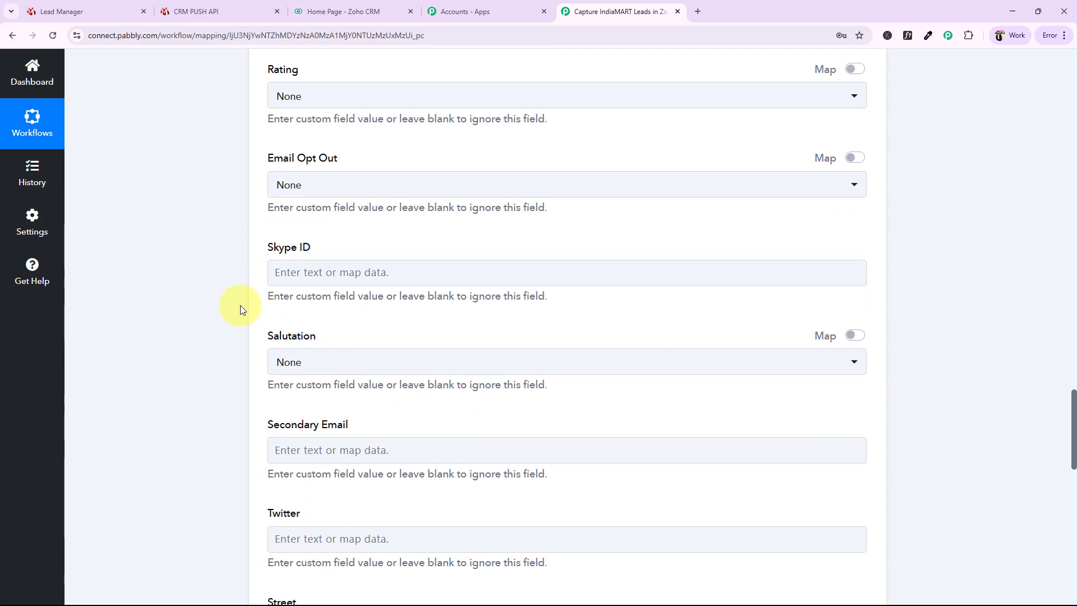
pyautogui.scroll(-7, 199, 318)
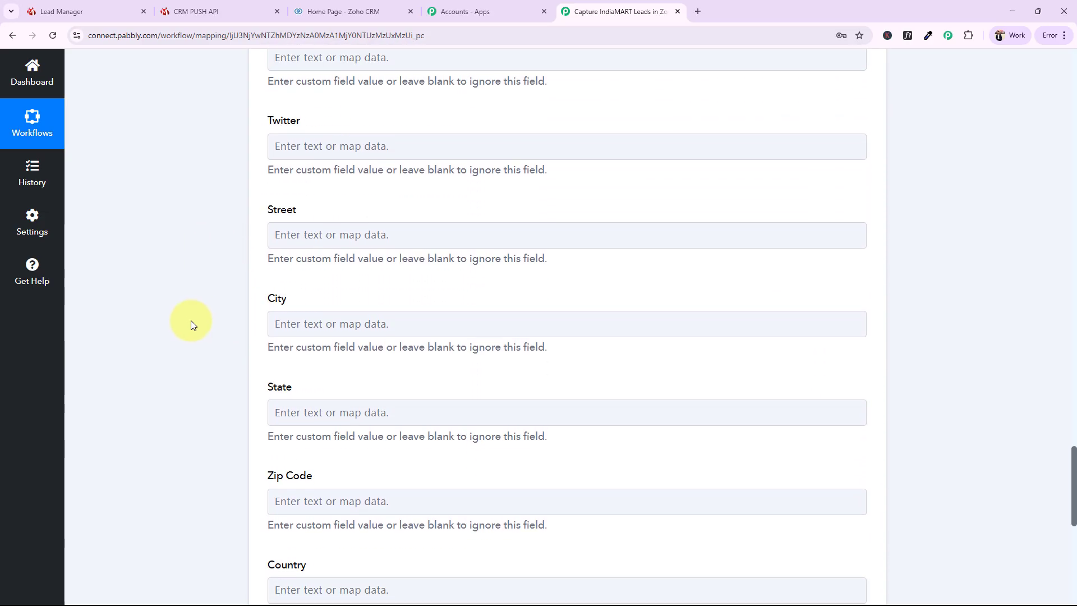
pyautogui.scroll(-2, 193, 314)
pyautogui.click(329, 211)
pyautogui.click(317, 324)
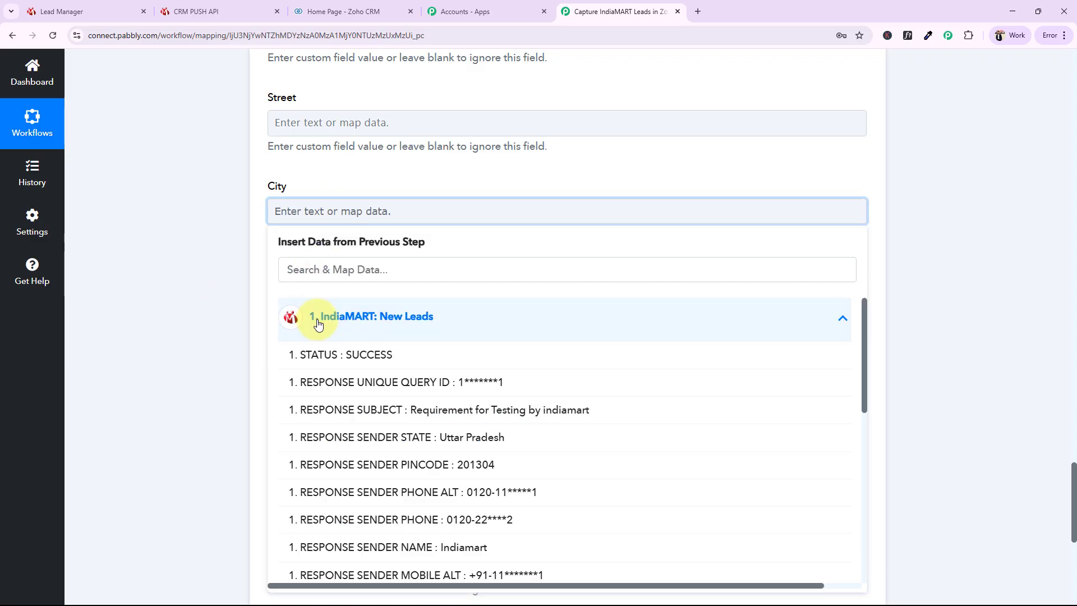
pyautogui.click(291, 270)
pyautogui.write('c')
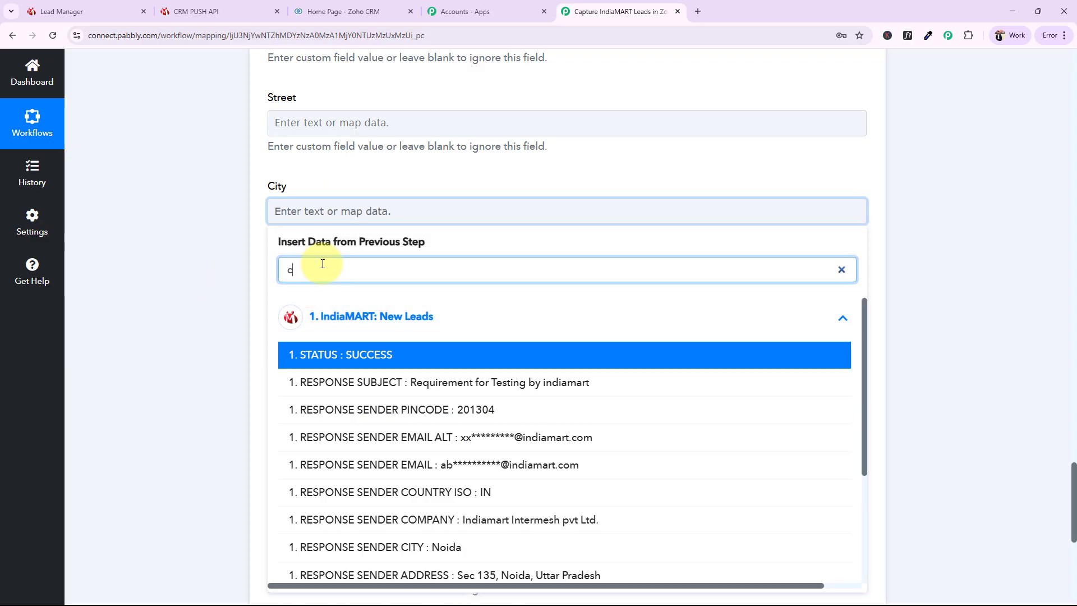
pyautogui.write('i')
pyautogui.click(377, 286)
# - Map the Street field to RESPONSE SENDER ADDRESS from the IndiaMART New Leads response
pyautogui.click(278, 131)
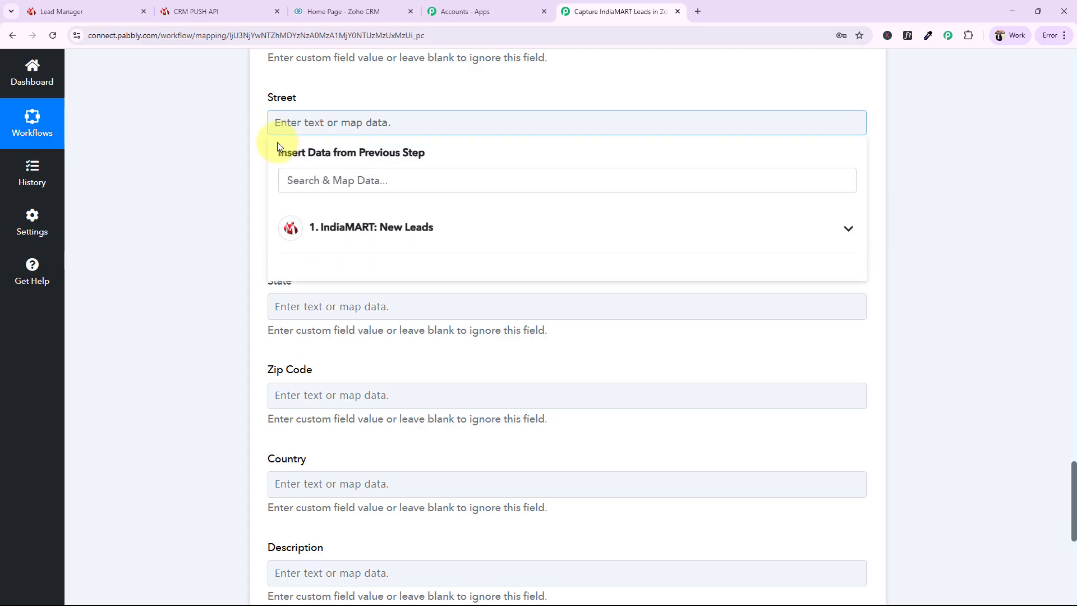
pyautogui.click(356, 230)
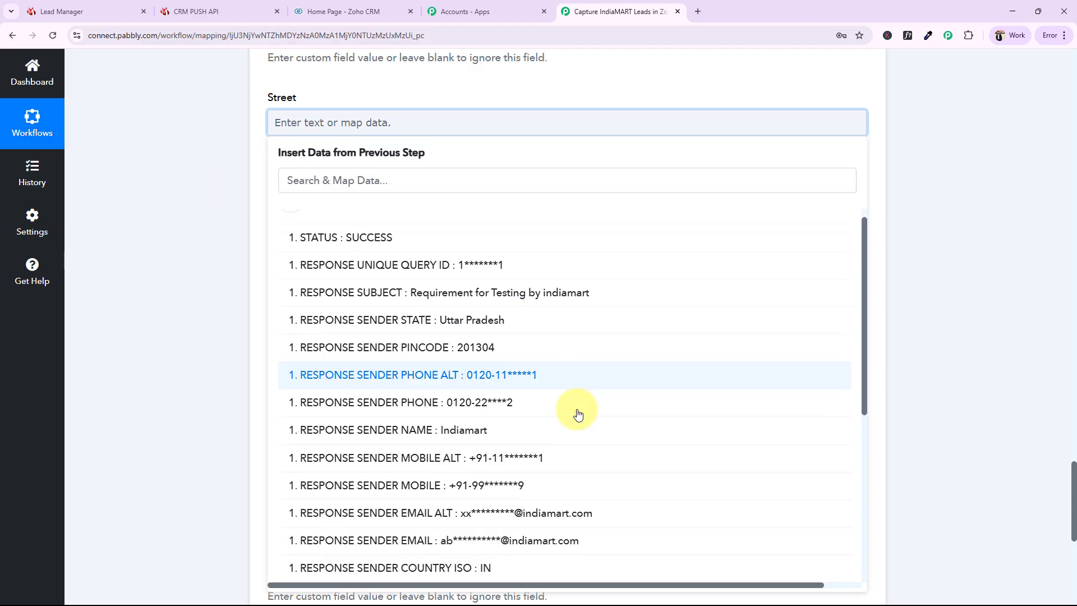
pyautogui.scroll(-3, 578, 414)
pyautogui.click(461, 499)
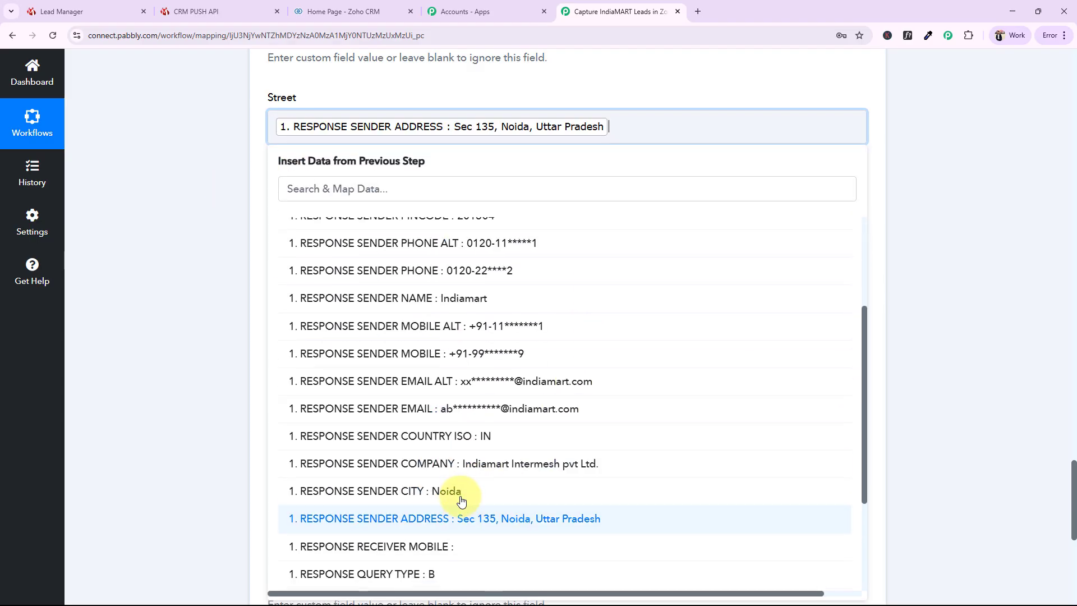
pyautogui.click(240, 293)
# - Find the state value in the IndiaMART trigger data and map the State field to RESPONSE SENDER STATE
pyautogui.scroll(-2, 221, 265)
pyautogui.click(303, 203)
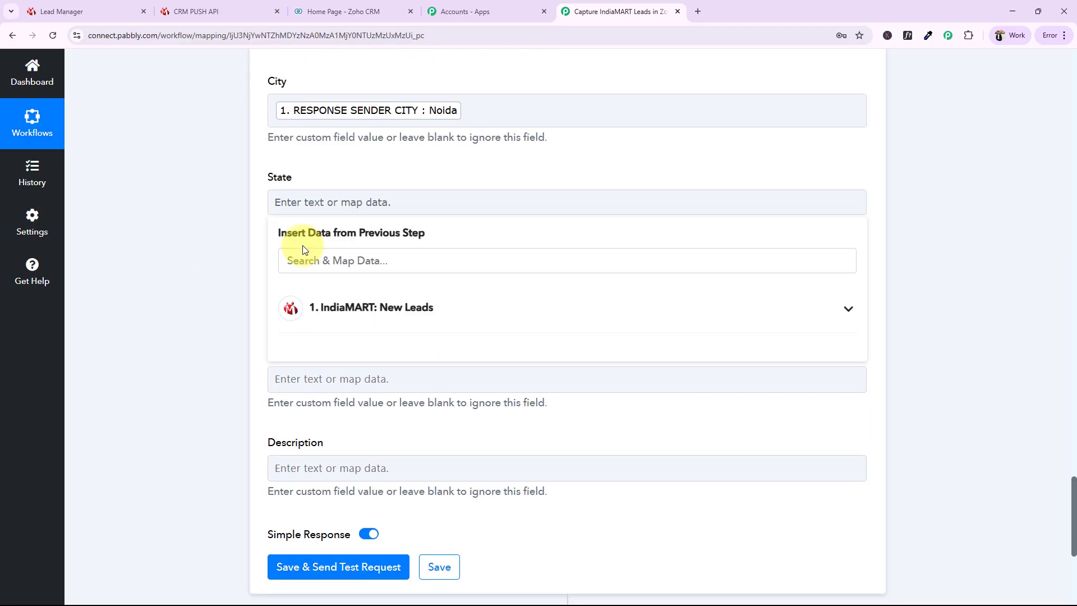
pyautogui.click(303, 308)
pyautogui.click(313, 260)
pyautogui.write('s')
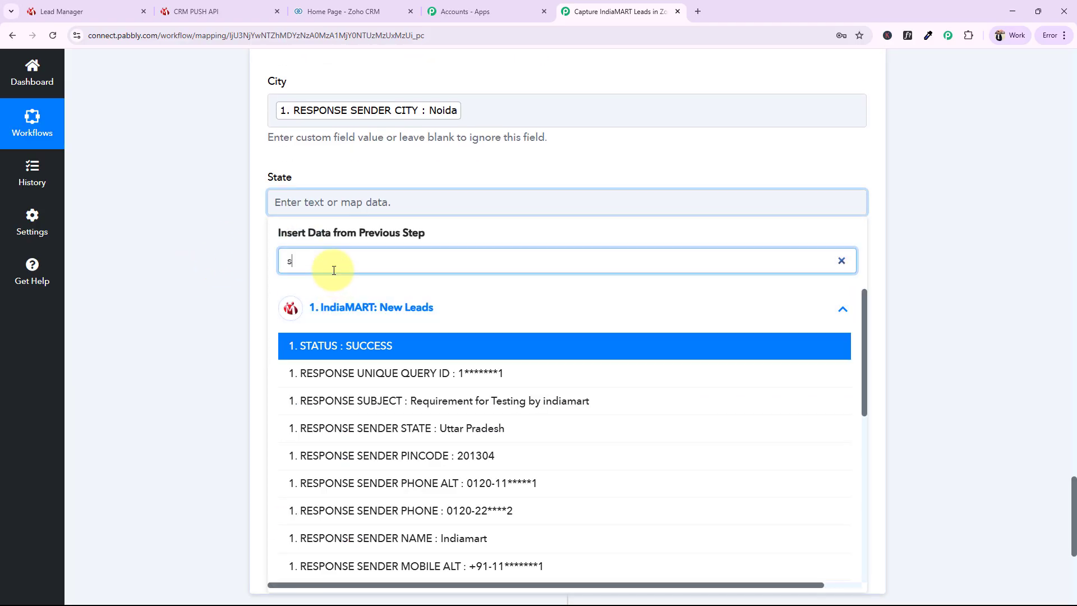
pyautogui.write('t')
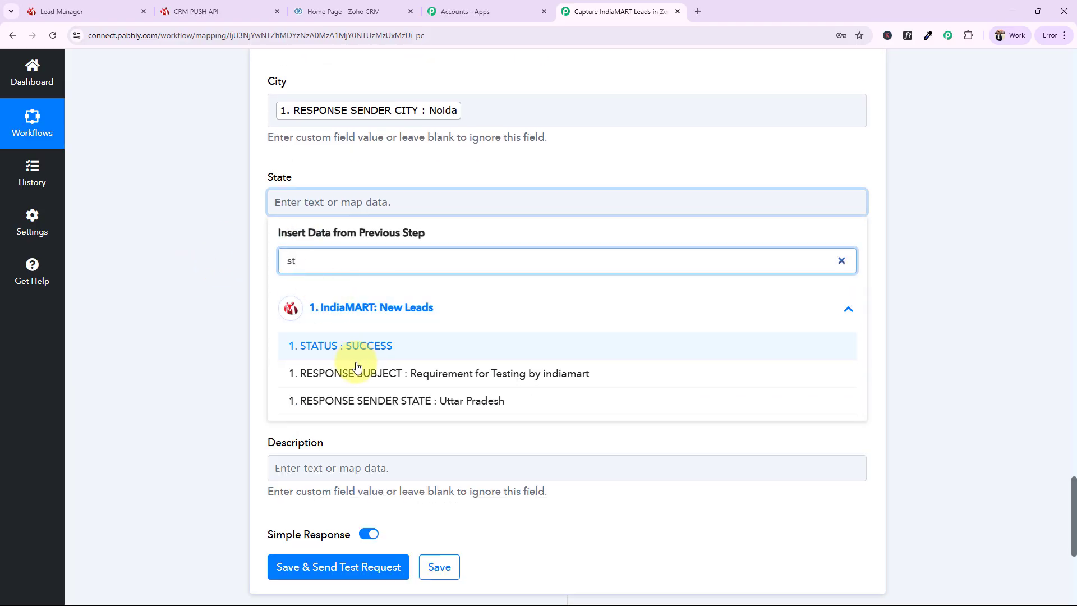
pyautogui.click(365, 400)
# - Map the Zip Code field to RESPONSE SENDER PINCODE from the IndiaMART trigger
pyautogui.scroll(-3, 320, 367)
pyautogui.click(331, 130)
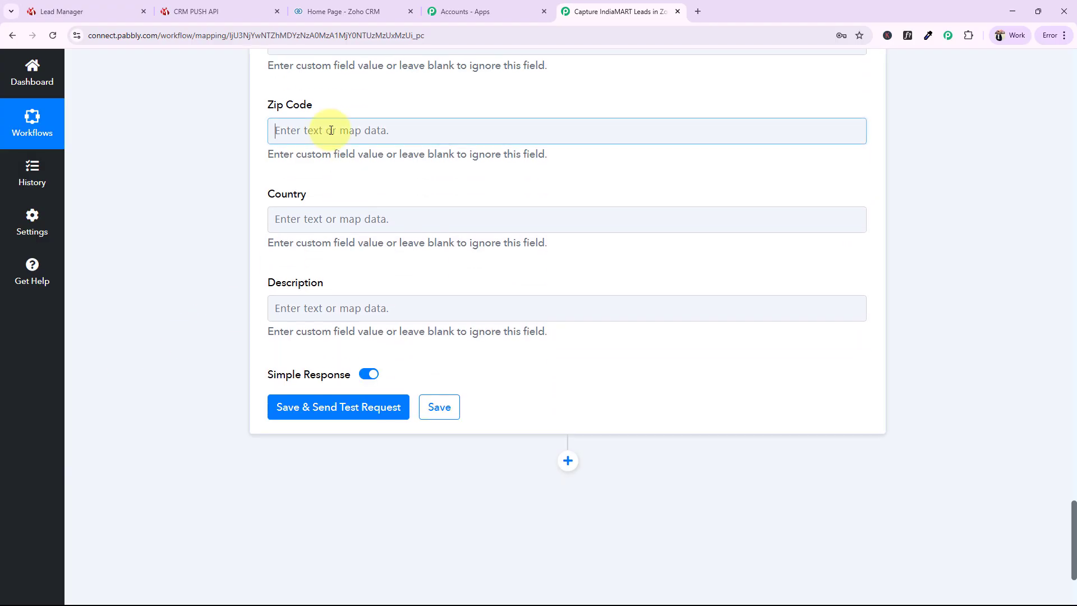
pyautogui.click(335, 237)
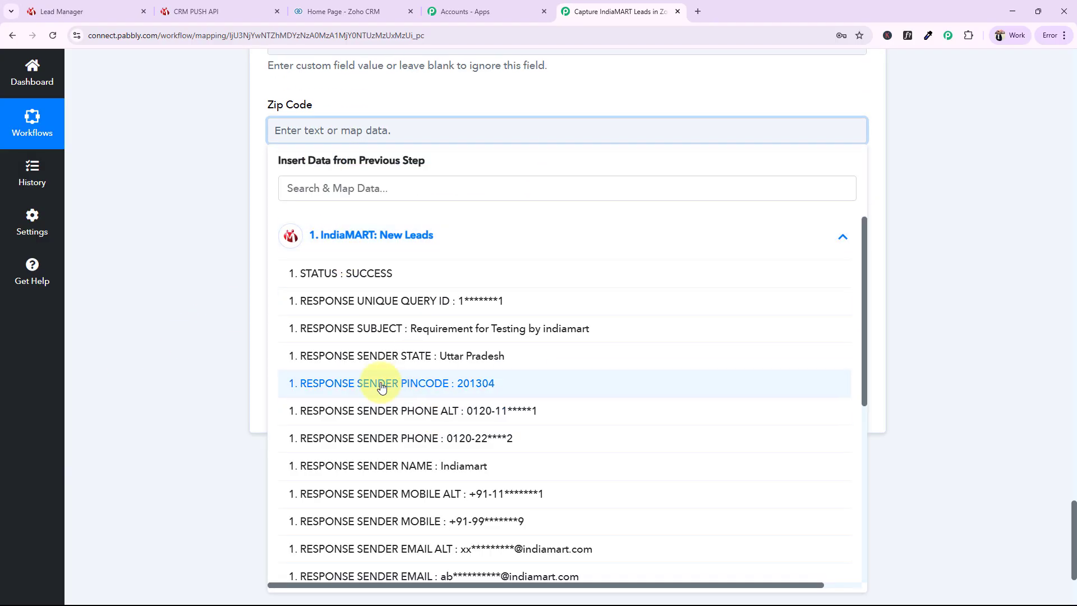
pyautogui.click(447, 385)
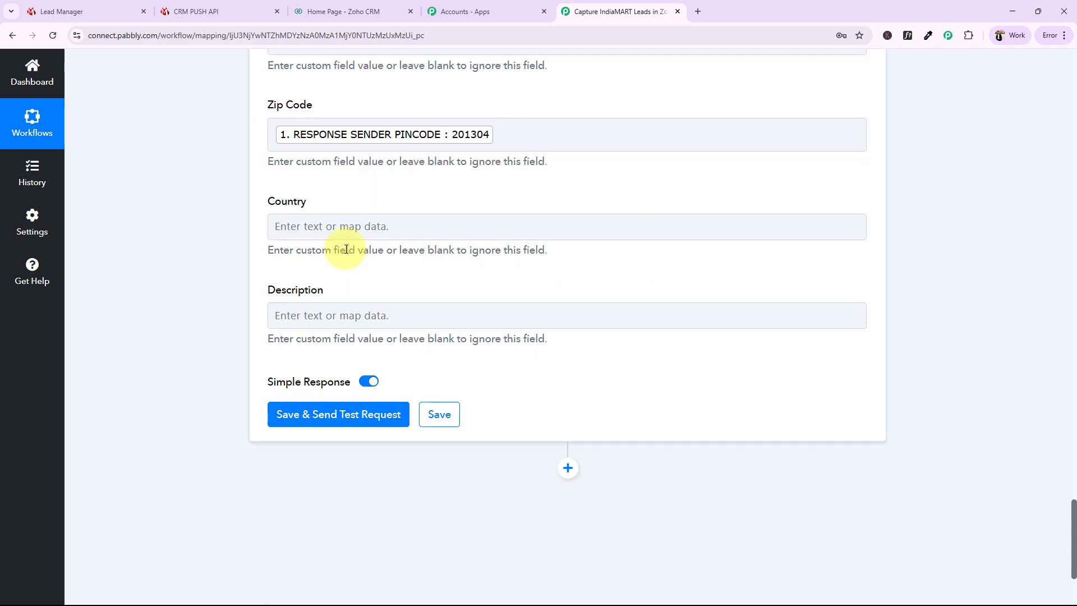
# - Map the Description field to RESPONSE QUERY MESSAGE from the IndiaMART New Leads response
pyautogui.click(327, 315)
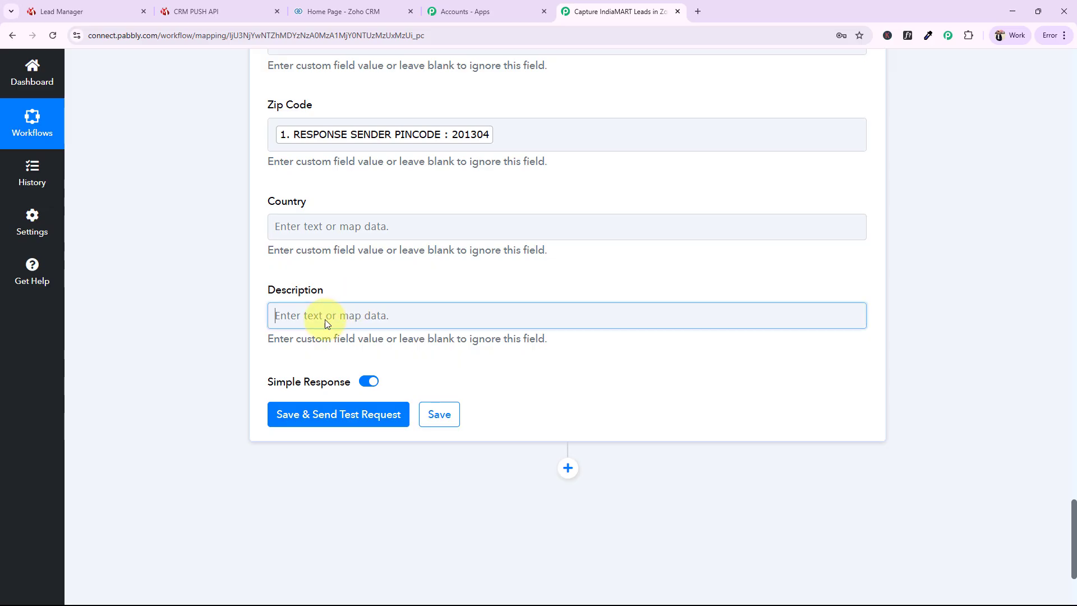
pyautogui.click(333, 313)
pyautogui.scroll(-5, 493, 437)
pyautogui.scroll(-2, 492, 437)
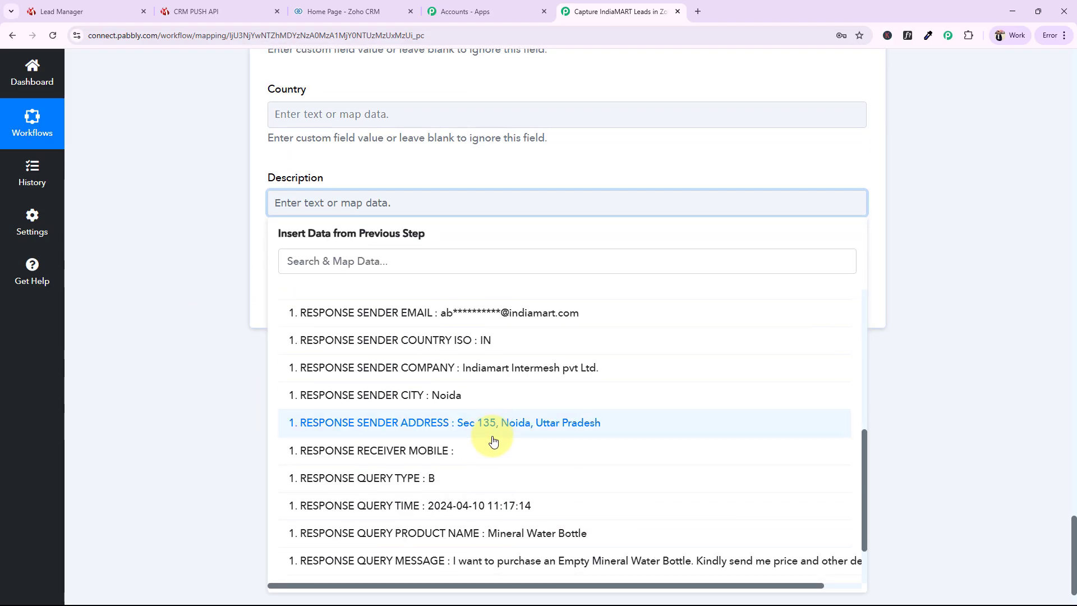
pyautogui.click(471, 557)
pyautogui.click(166, 242)
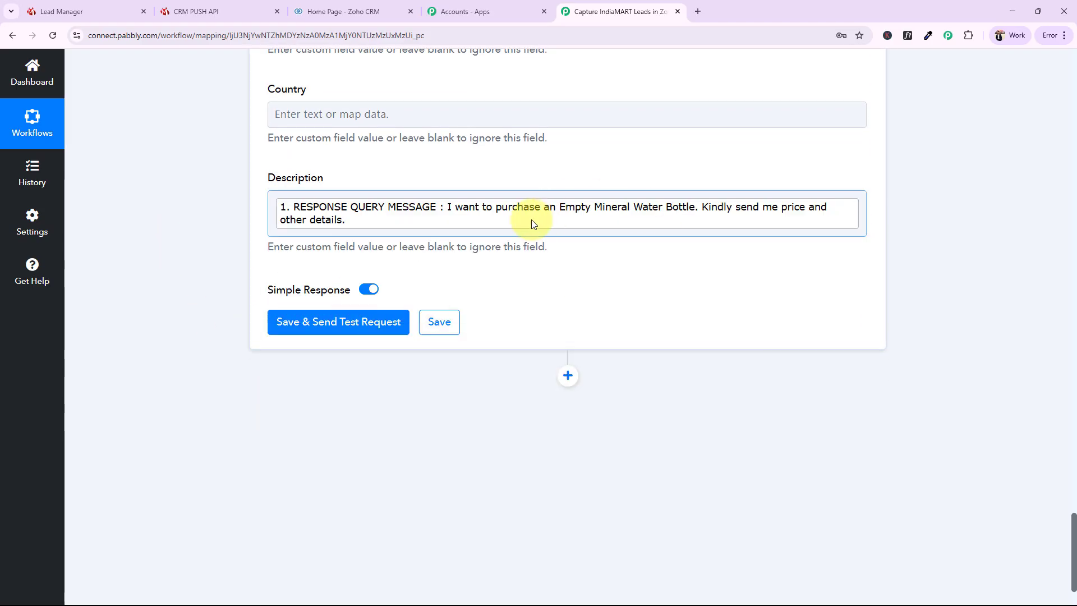
# - Review the mapped lead fields of the Zoho CRM action from Description back up to First Name
pyautogui.scroll(15, 344, 241)
pyautogui.scroll(12, 348, 243)
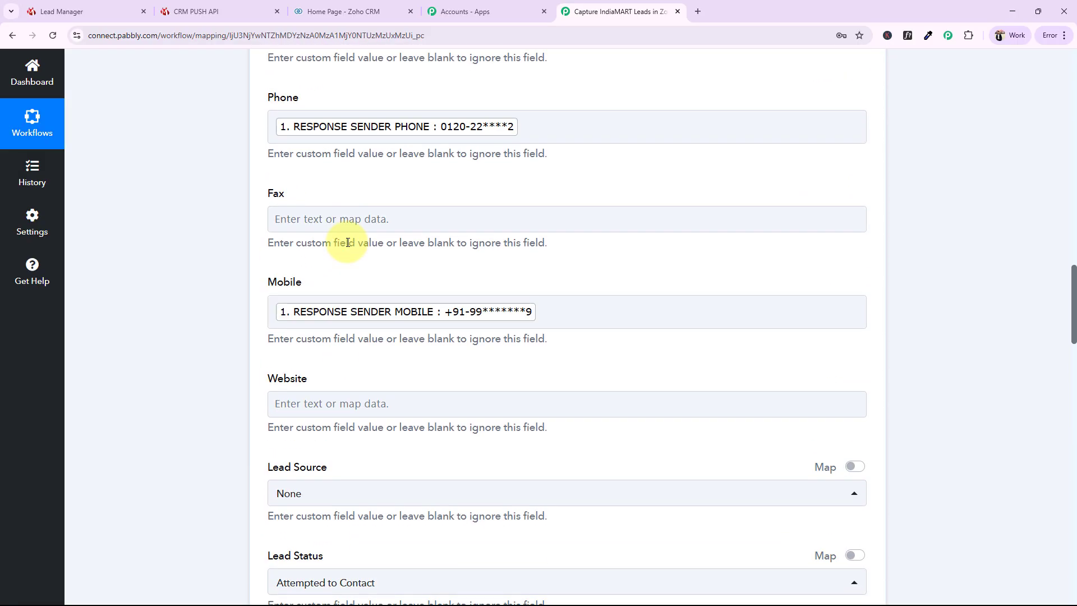
pyautogui.scroll(8, 348, 243)
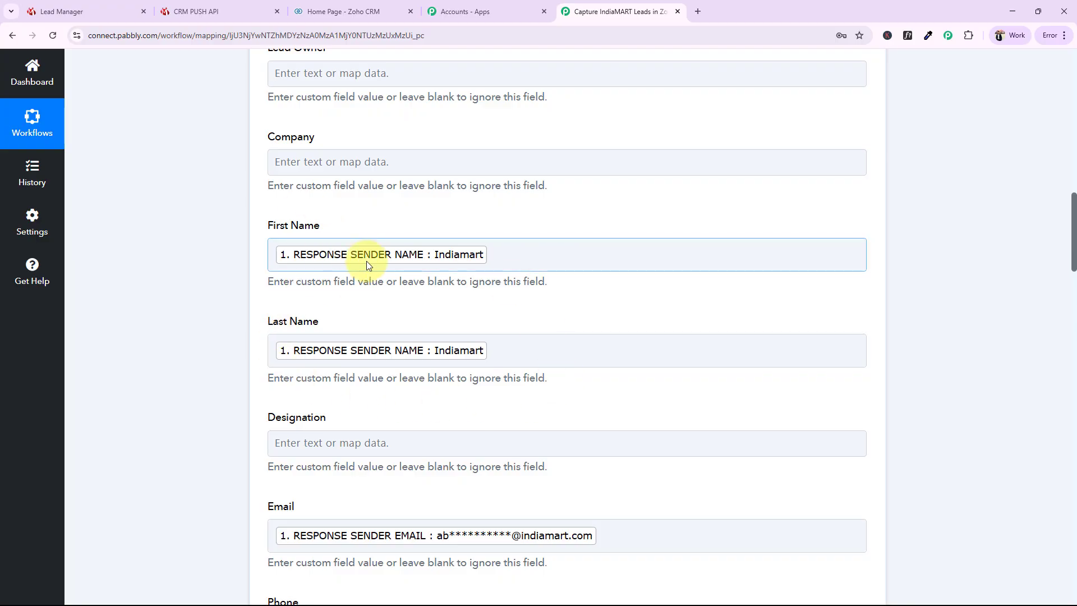
pyautogui.click(536, 256)
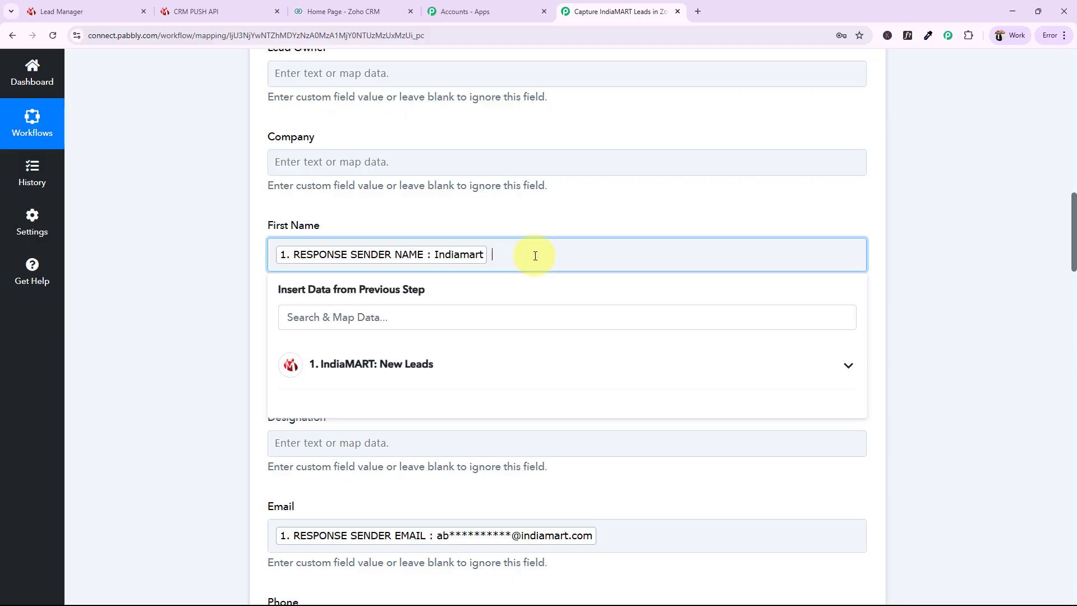
pyautogui.click(104, 281)
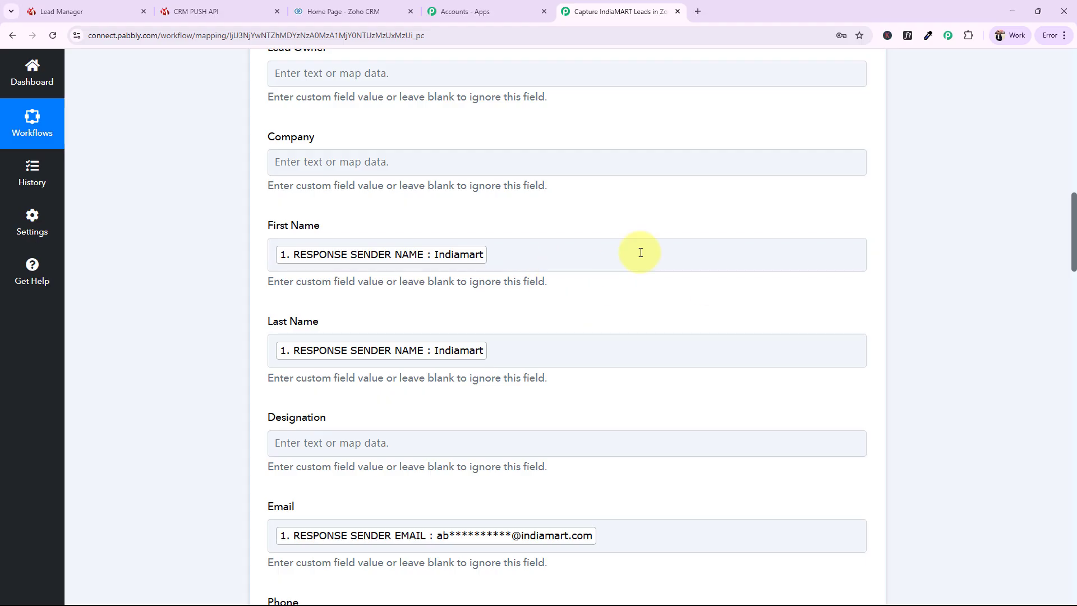
# - Save the Zoho CRM Insert/Update Record action with a test request and examine the response received
pyautogui.click(1073, 327)
pyautogui.moveTo(1076, 326); pyautogui.dragTo(1073, 496)
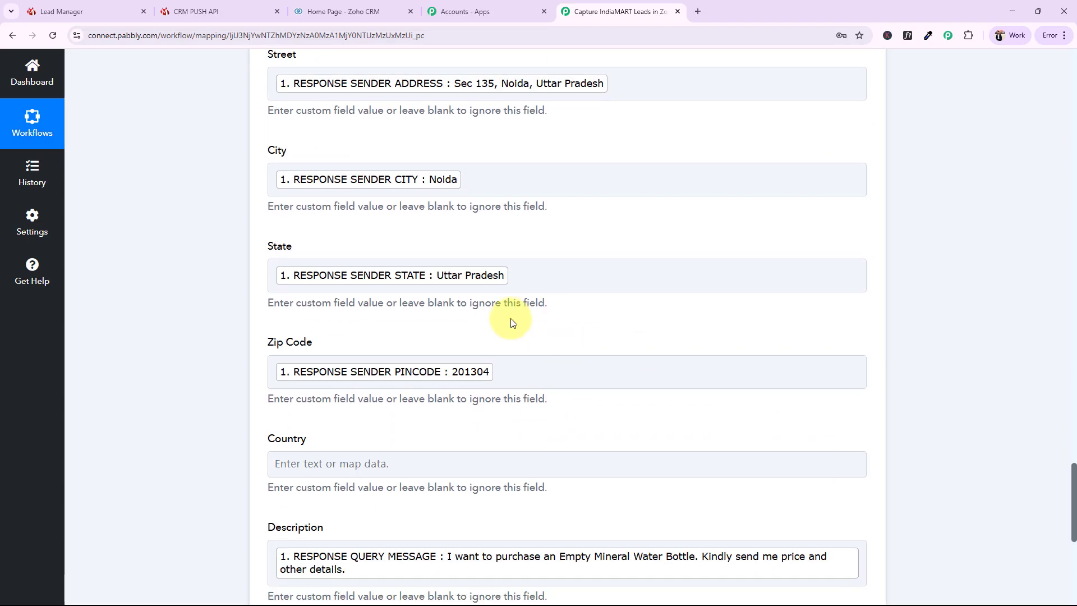
pyautogui.scroll(-5, 494, 331)
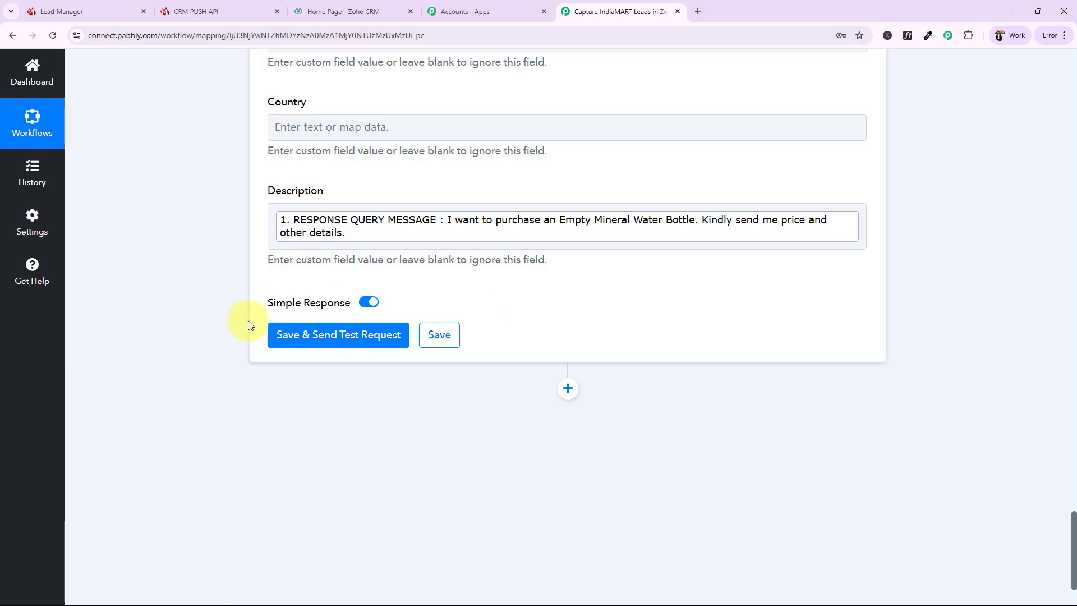
pyautogui.click(287, 346)
pyautogui.scroll(3, 210, 422)
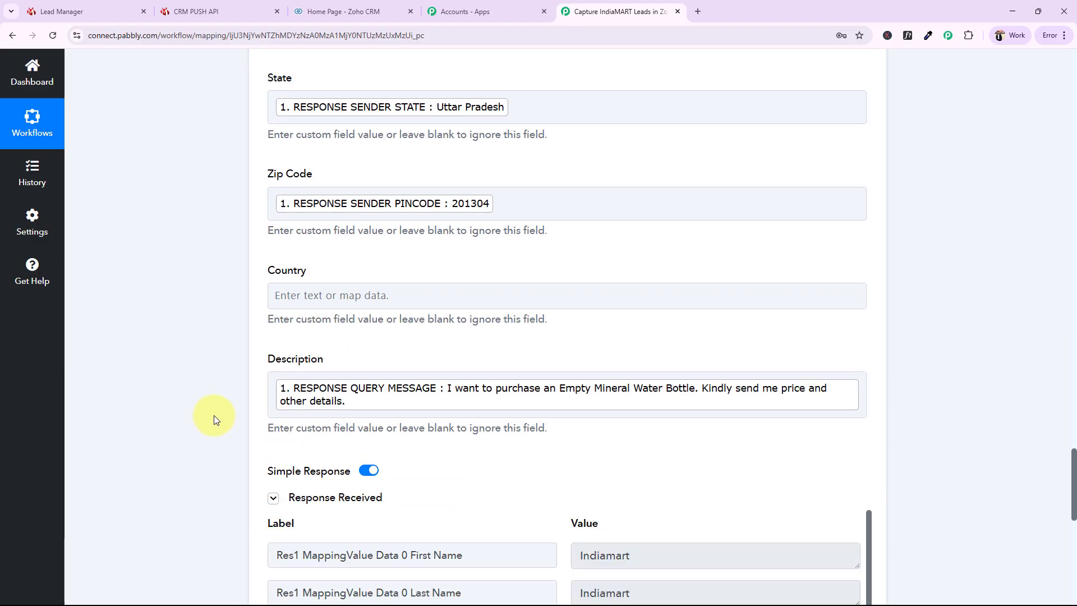
pyautogui.scroll(-5, 213, 419)
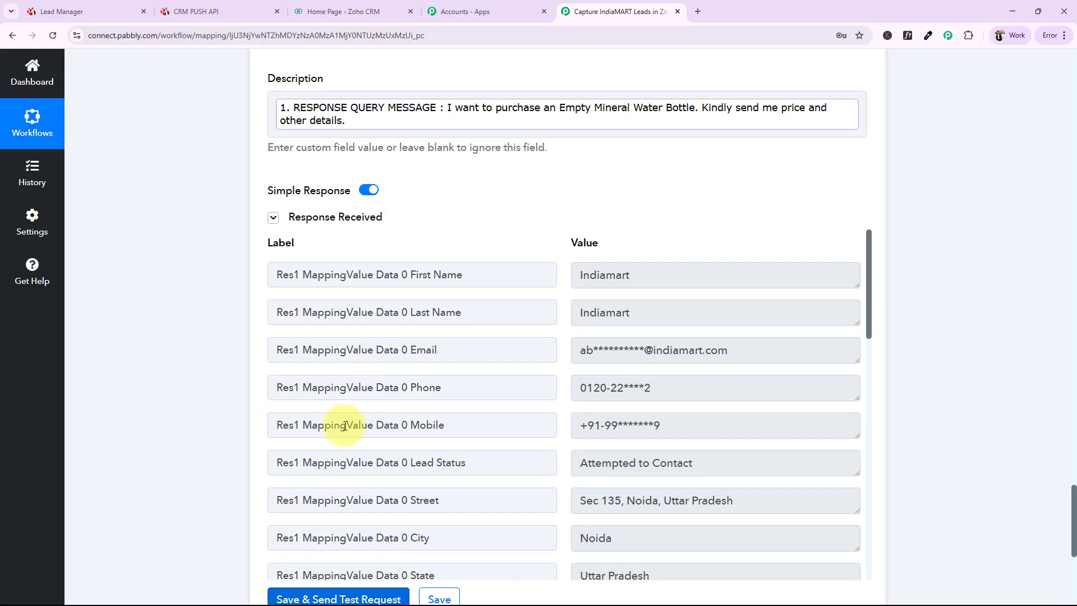
pyautogui.scroll(-5, 614, 414)
pyautogui.scroll(-5, 447, 368)
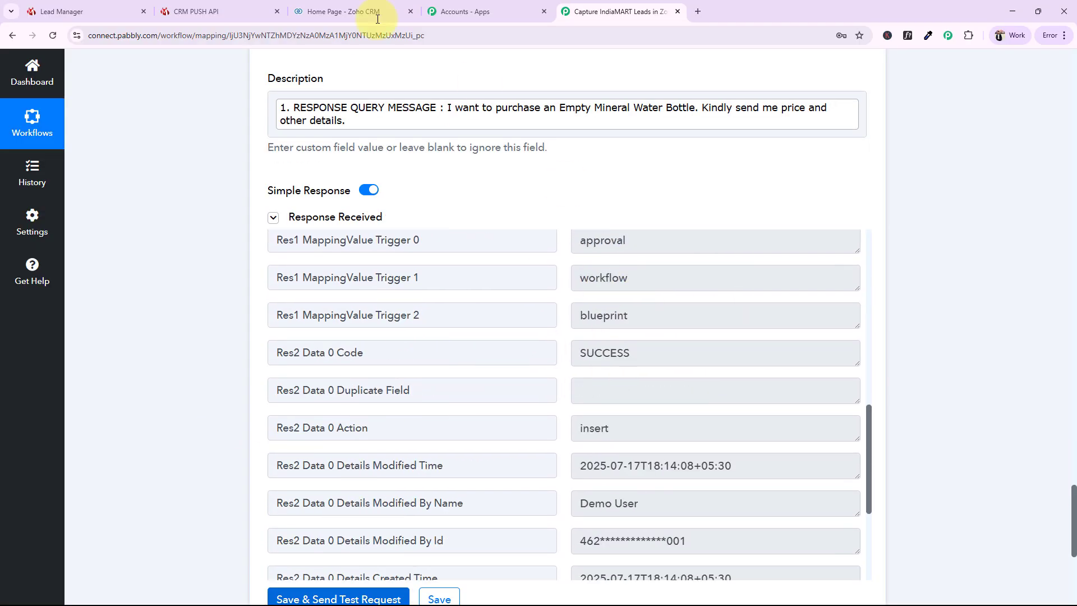
# - Switch to Zoho CRM, open the Indiamart record in Leads and check its contact, address and description details
pyautogui.click(378, 17)
pyautogui.click(142, 67)
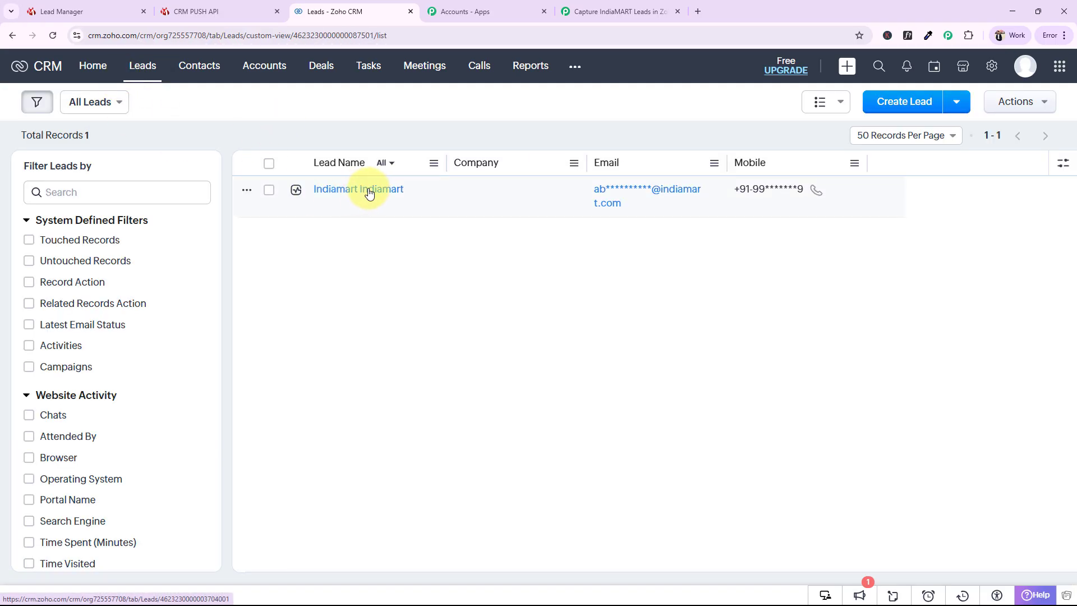
pyautogui.click(367, 189)
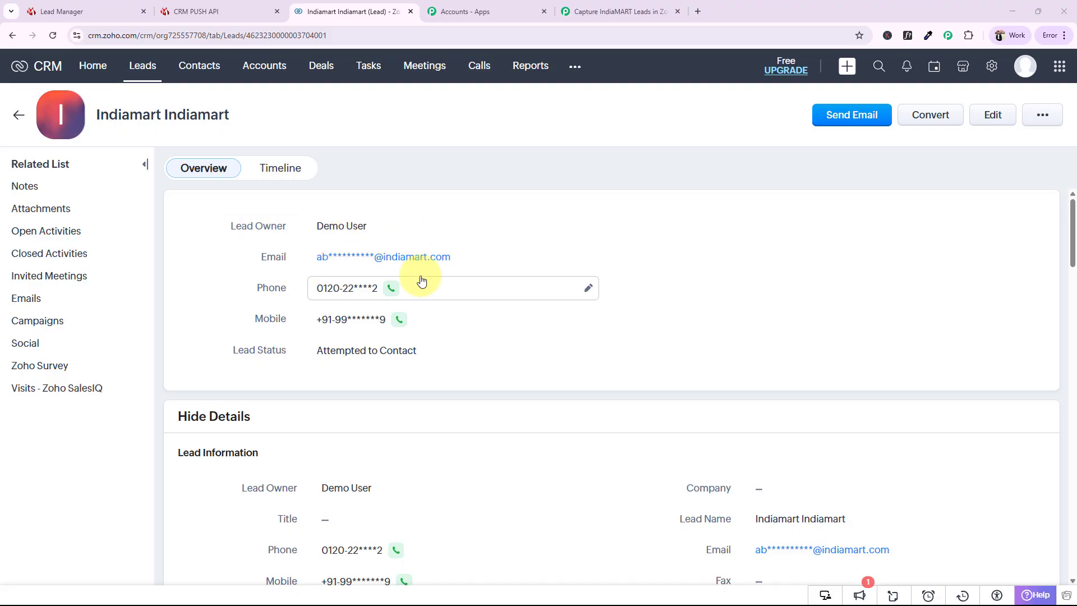
pyautogui.scroll(-4, 332, 371)
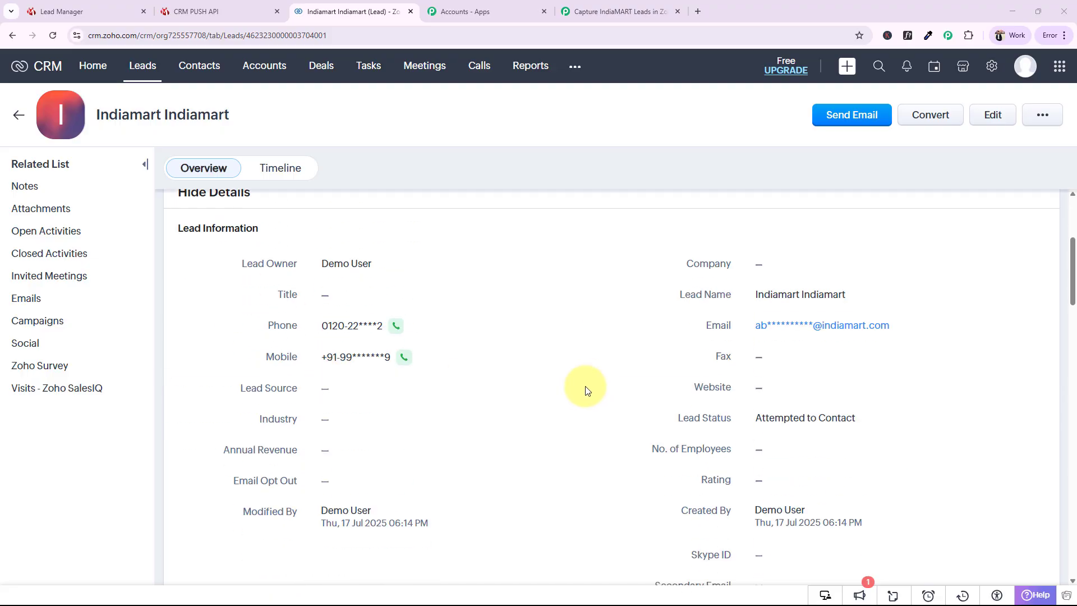
pyautogui.scroll(-2, 764, 377)
pyautogui.scroll(-3, 763, 377)
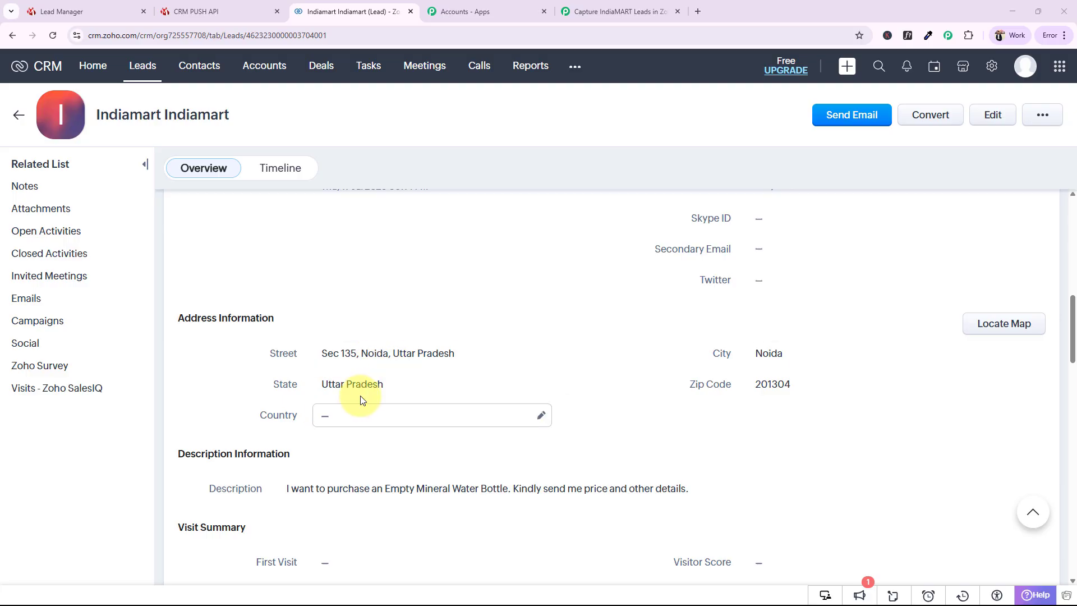
pyautogui.scroll(-4, 484, 361)
pyautogui.scroll(2, 404, 305)
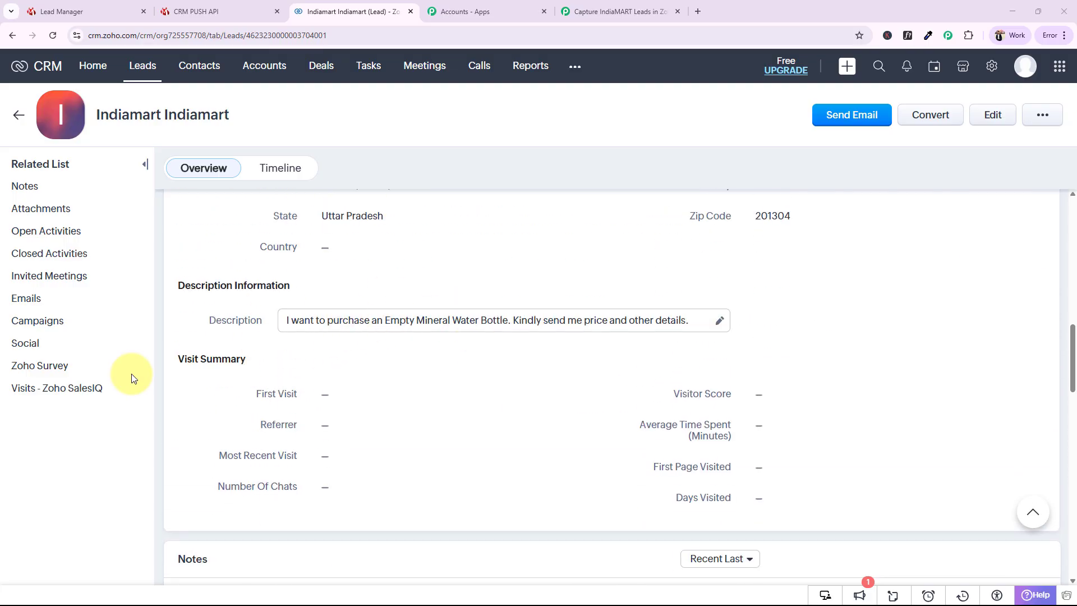
# - Return to the Pabbly Connect workflow and collapse the Zoho CRM action step
pyautogui.click(614, 11)
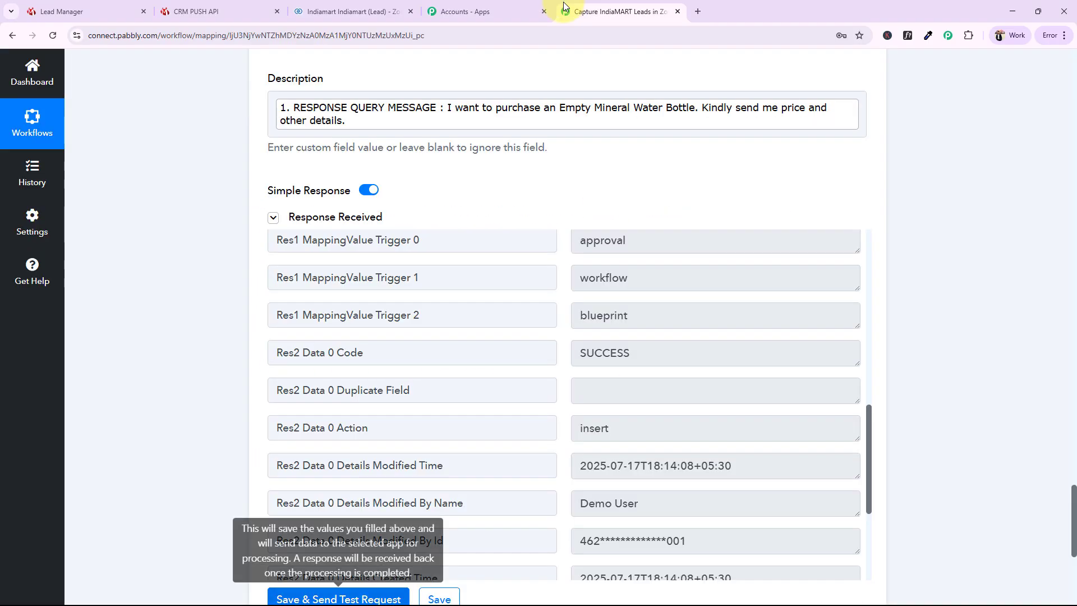
pyautogui.scroll(20, 1060, 337)
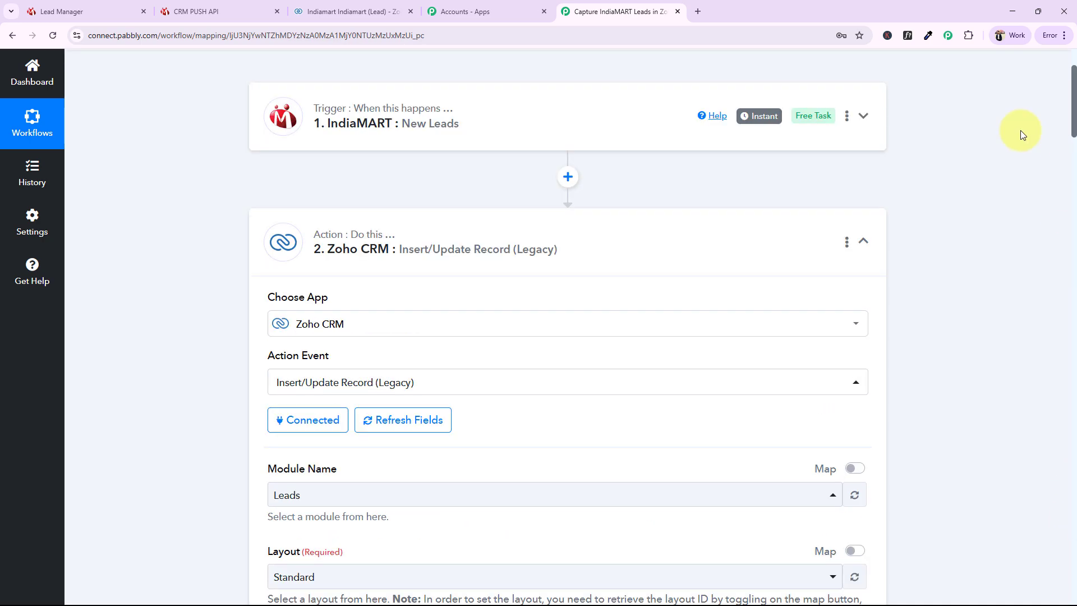
pyautogui.click(674, 243)
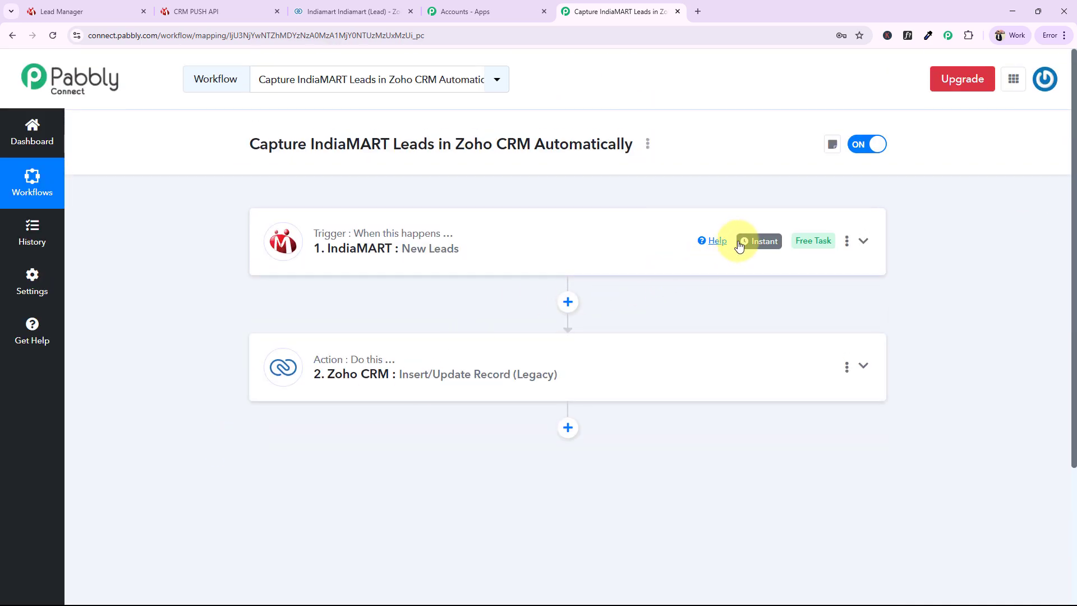
pyautogui.moveTo(737, 253)
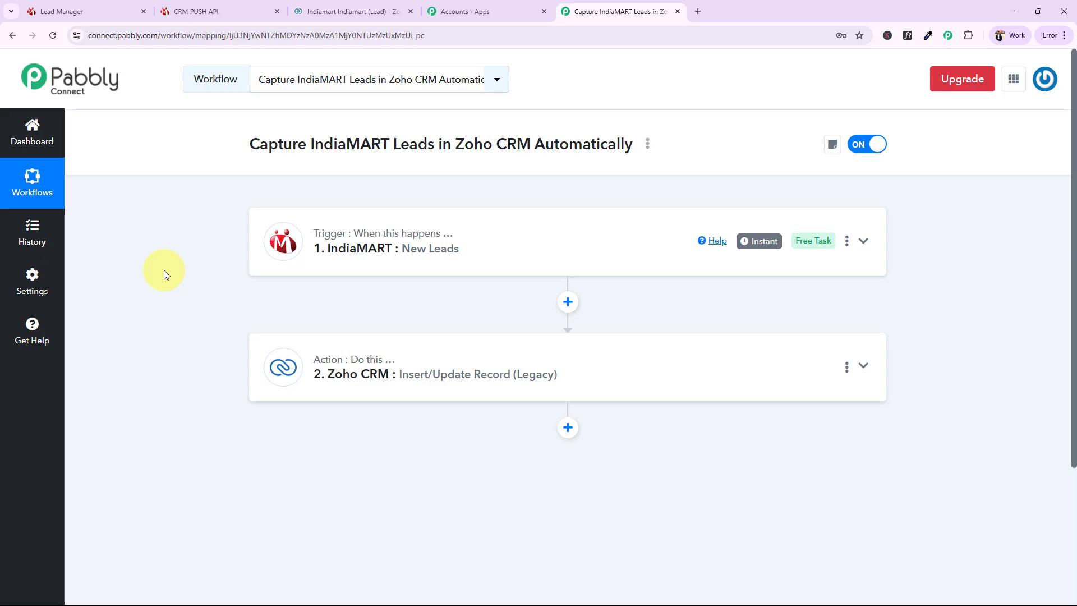